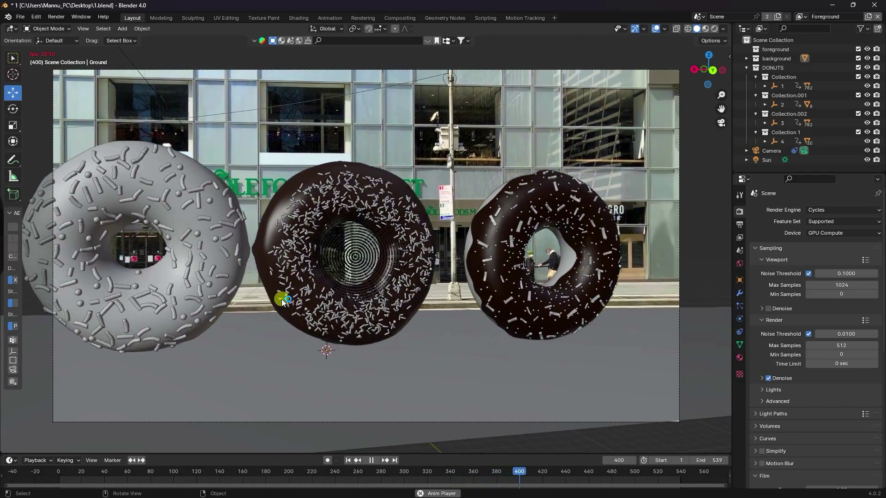
- Stop playback, preview the donut scene in rendered shading, and return to the first frame in solid shading
{"action": "left_click", "coordinate": [370, 460]}
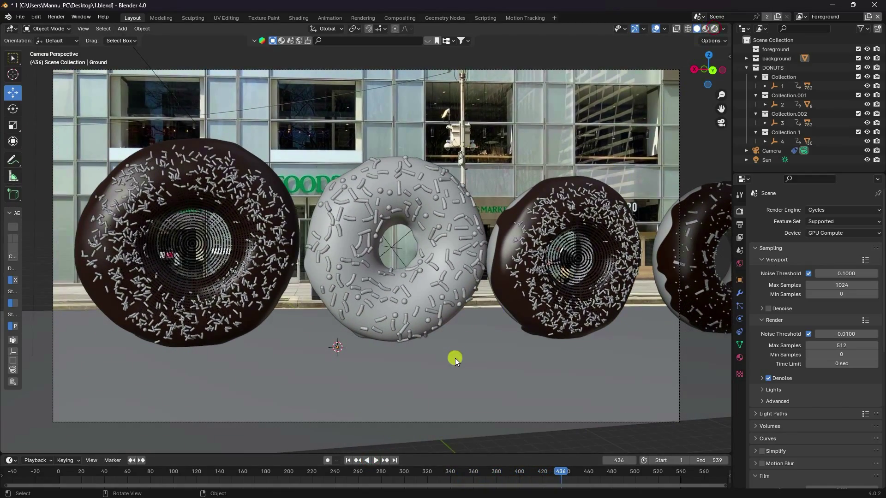
{"action": "key", "text": "z"}
{"action": "key", "text": "8"}
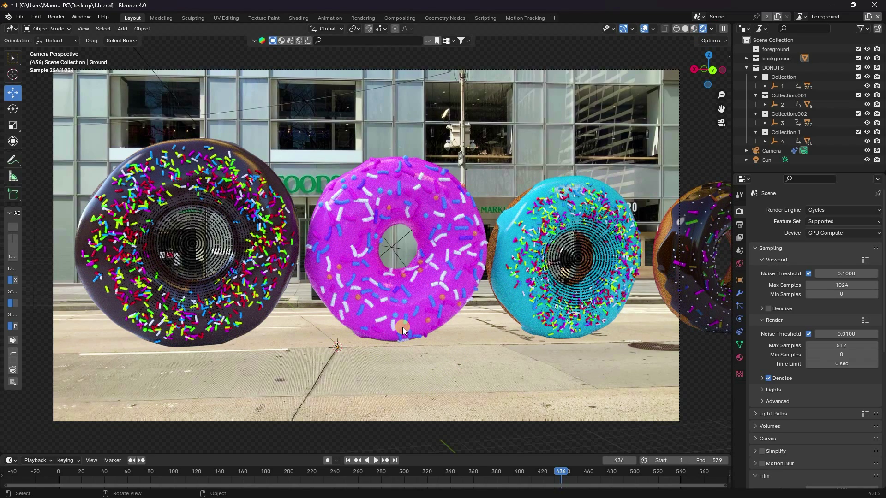
{"action": "left_click", "coordinate": [348, 460]}
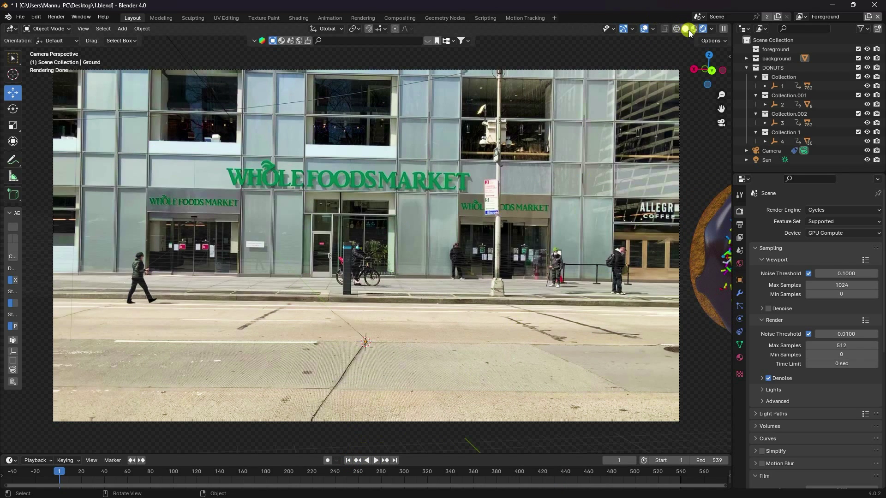
{"action": "left_click", "coordinate": [687, 29]}
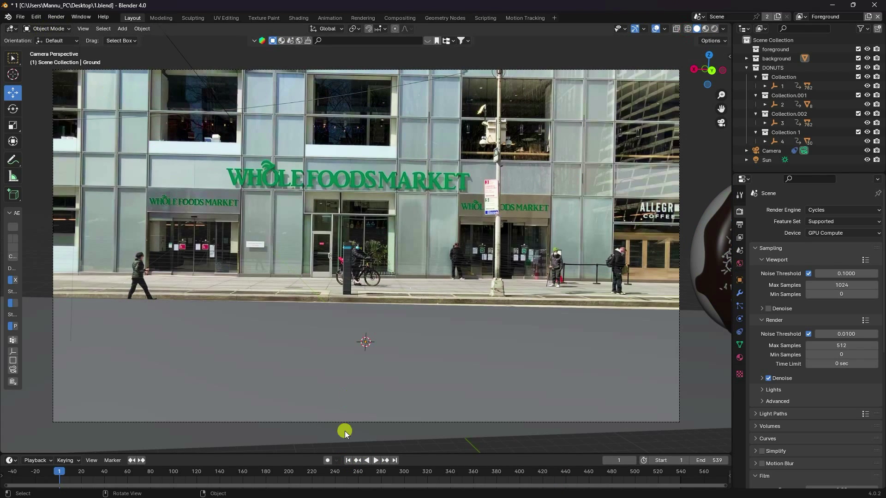
- Render frame 198 as a still image, inspect the rendered donuts and close the render window
{"action": "left_click", "coordinate": [286, 471]}
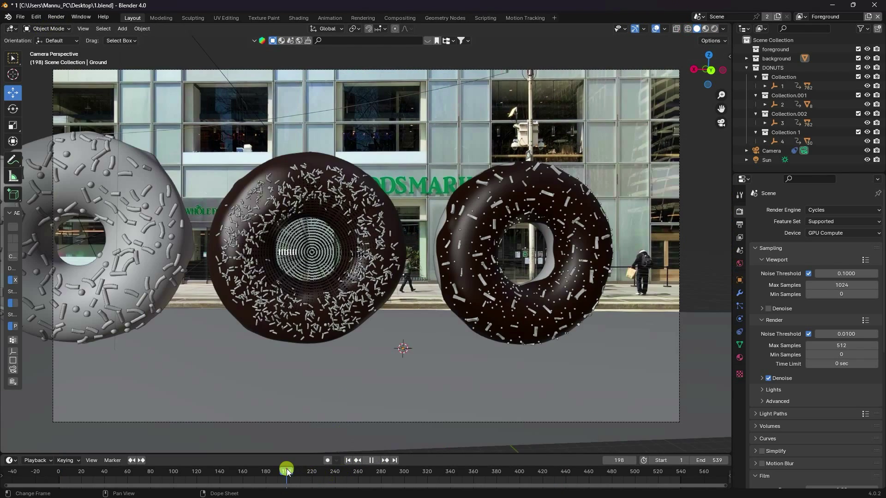
{"action": "left_click", "coordinate": [59, 12]}
{"action": "left_click", "coordinate": [68, 29]}
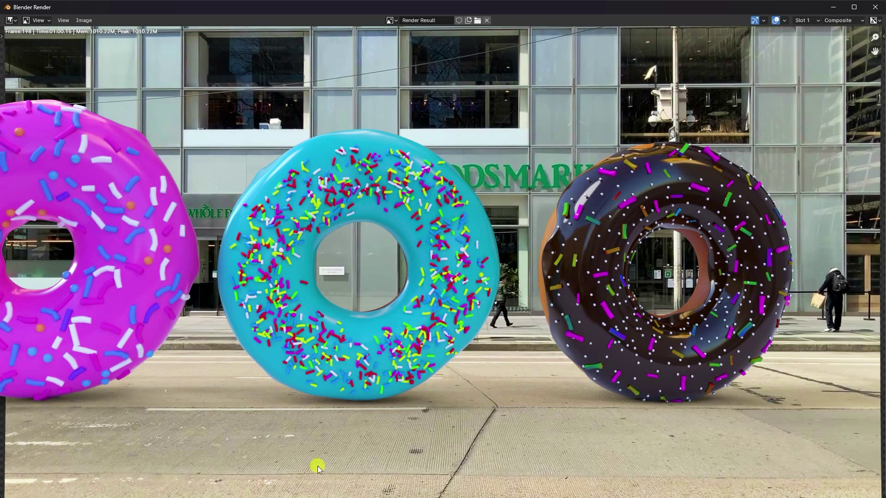
{"action": "scroll", "coordinate": [364, 314], "scroll_direction": "down", "scroll_amount": 3}
{"action": "scroll", "coordinate": [375, 290], "scroll_direction": "up", "scroll_amount": 1}
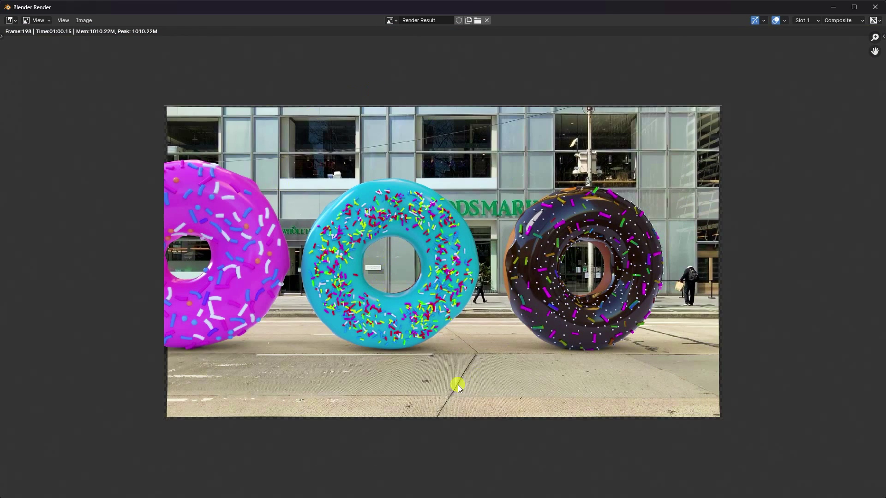
{"action": "scroll", "coordinate": [420, 352], "scroll_direction": "up", "scroll_amount": 1}
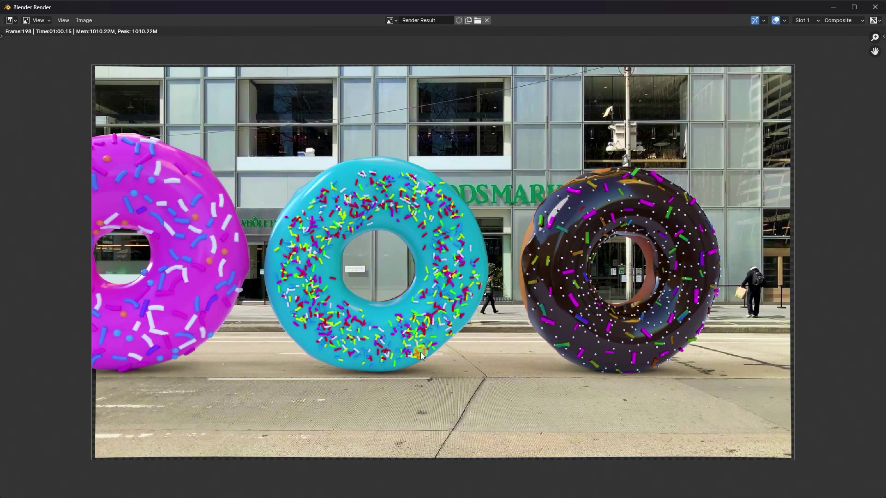
{"action": "left_click", "coordinate": [875, 7]}
- Start a new file without saving the current one and delete the default camera, cube and light
{"action": "left_click", "coordinate": [21, 19]}
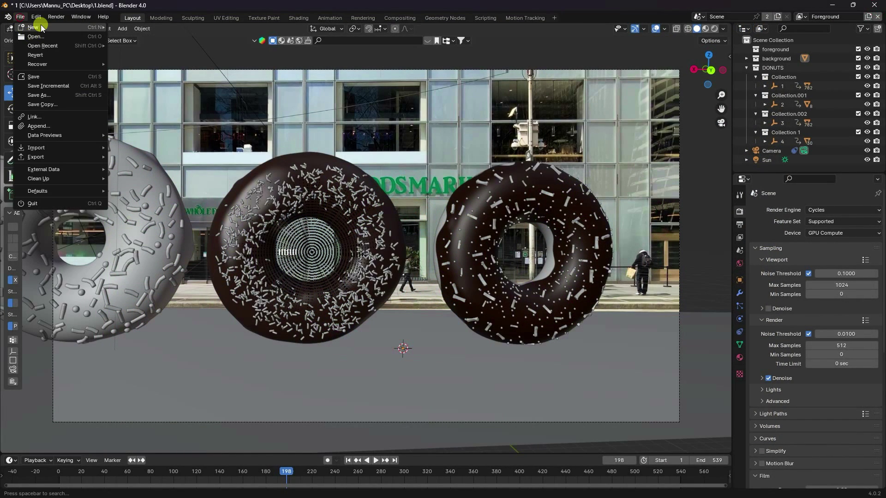
{"action": "left_click", "coordinate": [128, 27]}
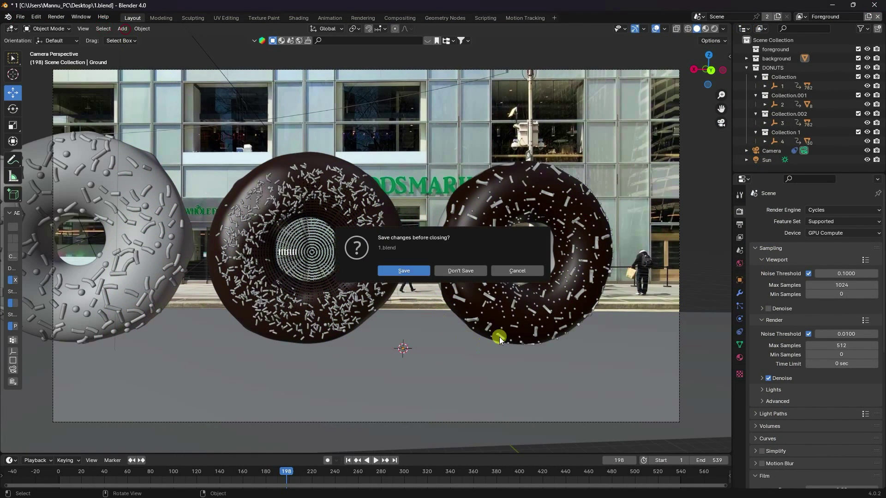
{"action": "left_click", "coordinate": [464, 271]}
{"action": "left_click_drag", "start_coordinate": [76, 160], "coordinate": [572, 350]}
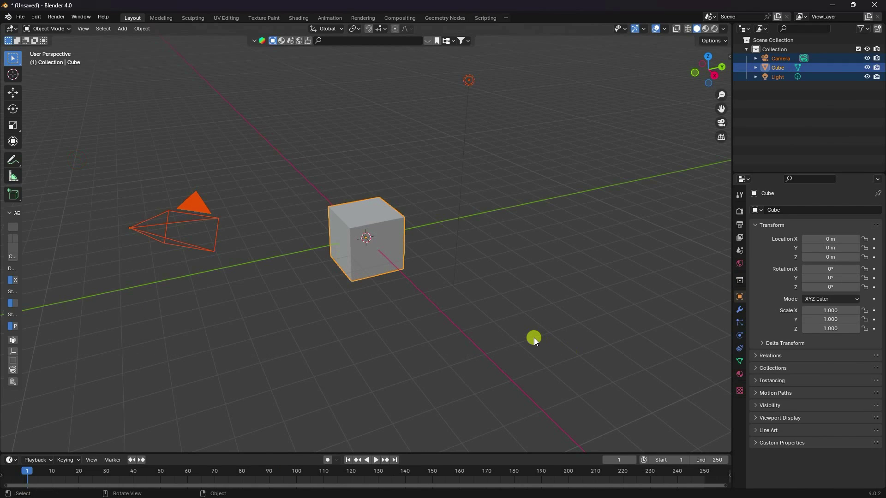
{"action": "key", "text": "Delete"}
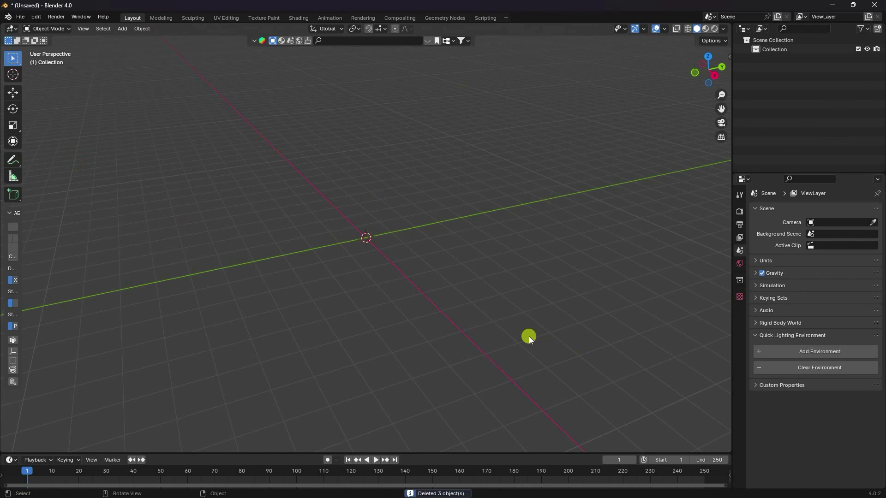
- Add the VFX Motion Tracking workspace and merge its dopesheet area into the 3D viewport
{"action": "left_click", "coordinate": [508, 19]}
{"action": "mouse_move", "coordinate": [477, 62]}
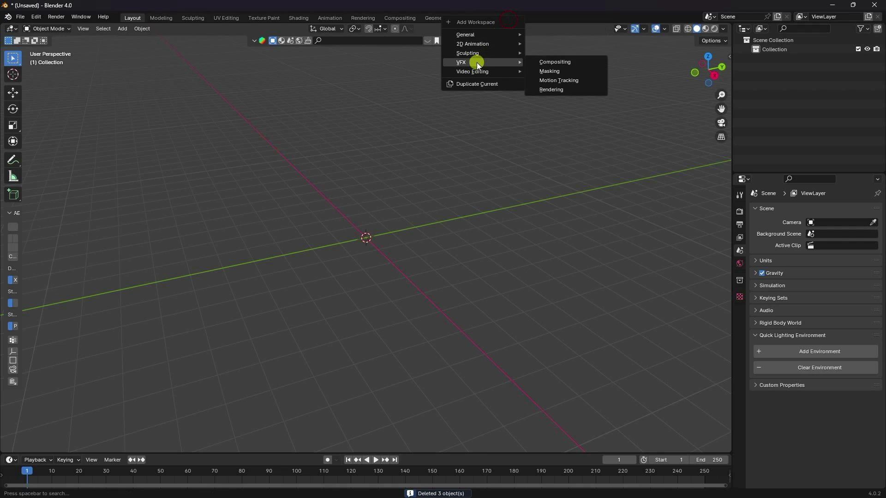
{"action": "left_click", "coordinate": [556, 80]}
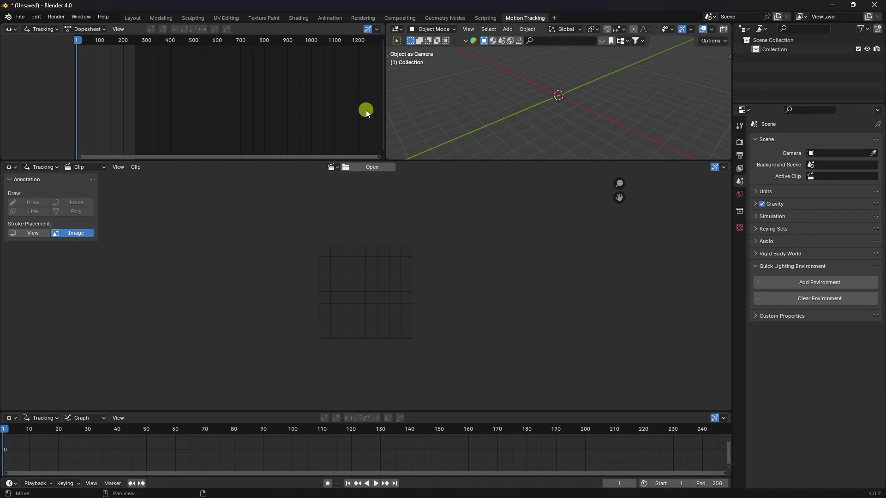
{"action": "right_click", "coordinate": [385, 109]}
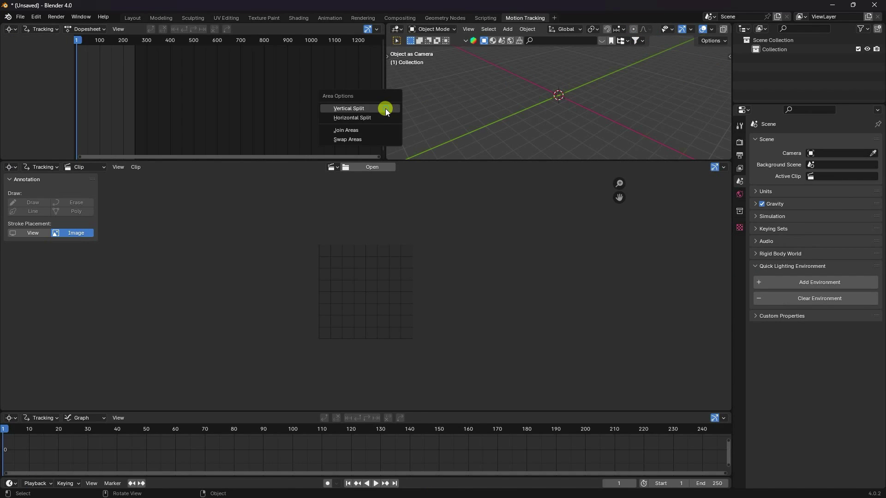
{"action": "left_click", "coordinate": [344, 131]}
{"action": "left_click", "coordinate": [296, 127]}
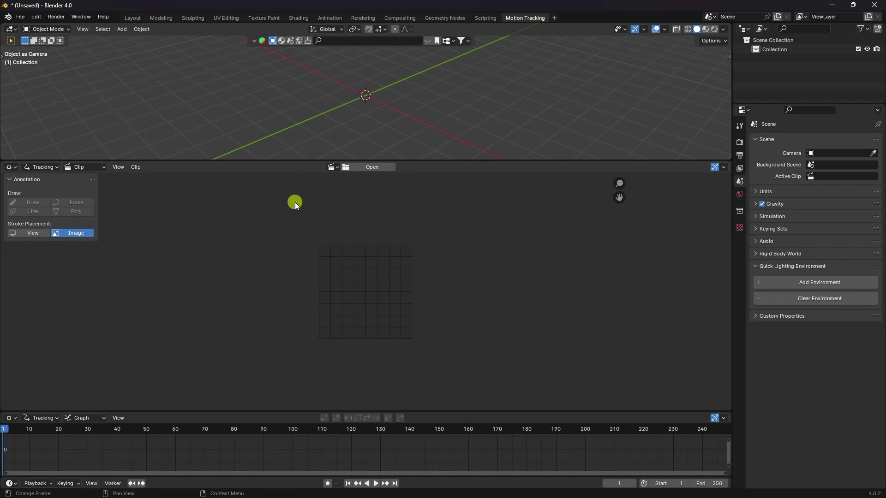
{"action": "left_click", "coordinate": [357, 170]}
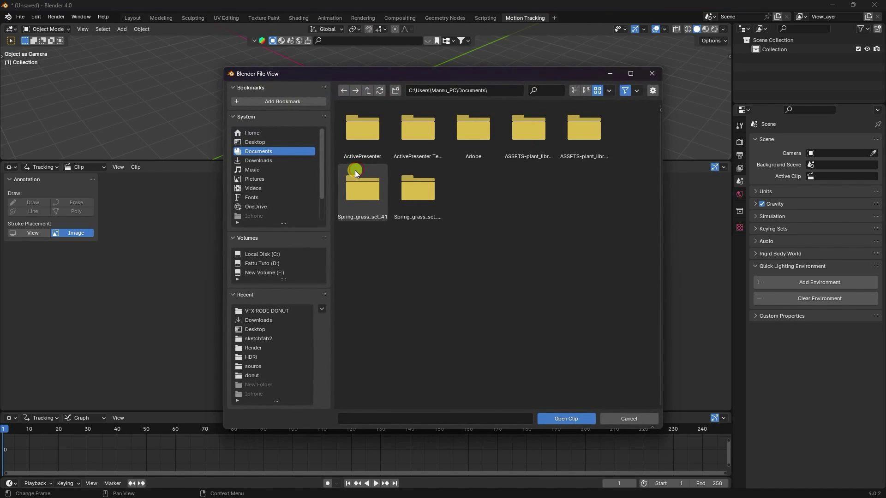
{"action": "left_click", "coordinate": [255, 142]}
{"action": "double_click", "coordinate": [362, 129]}
{"action": "left_click", "coordinate": [528, 130]}
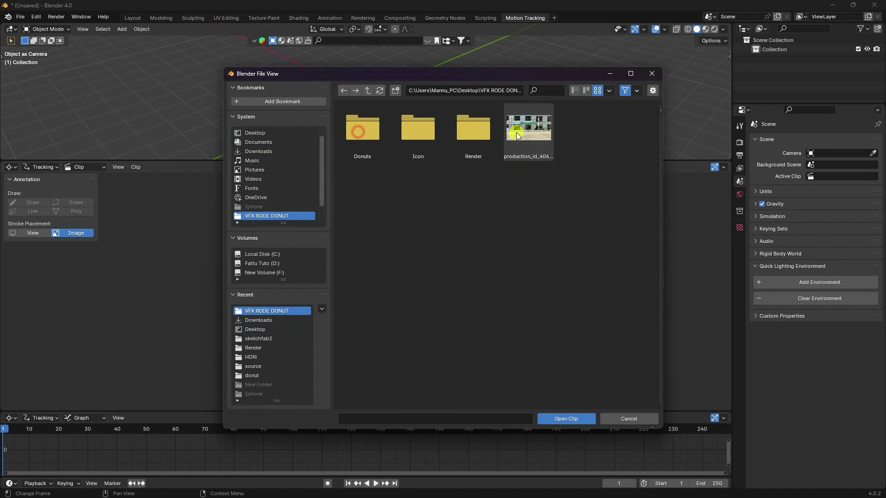
{"action": "left_click", "coordinate": [571, 417]}
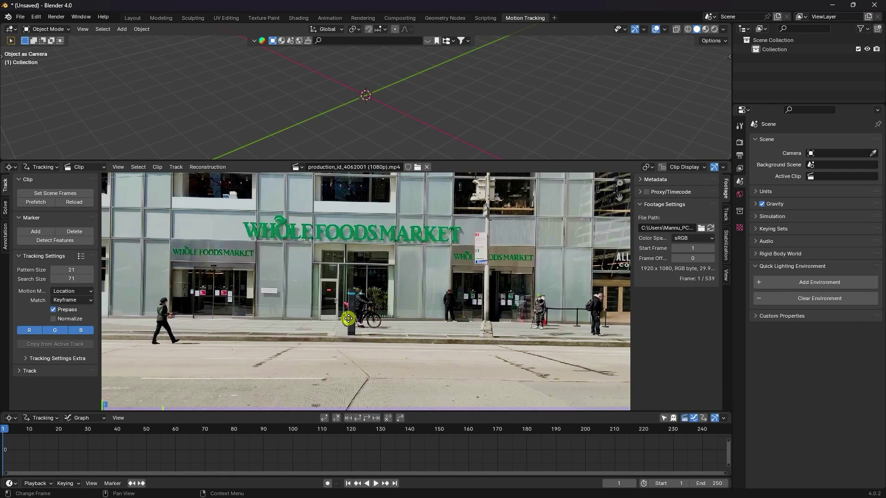
{"action": "scroll", "coordinate": [345, 320], "scroll_direction": "down", "scroll_amount": 2}
{"action": "scroll", "coordinate": [355, 454], "scroll_direction": "down", "scroll_amount": 3}
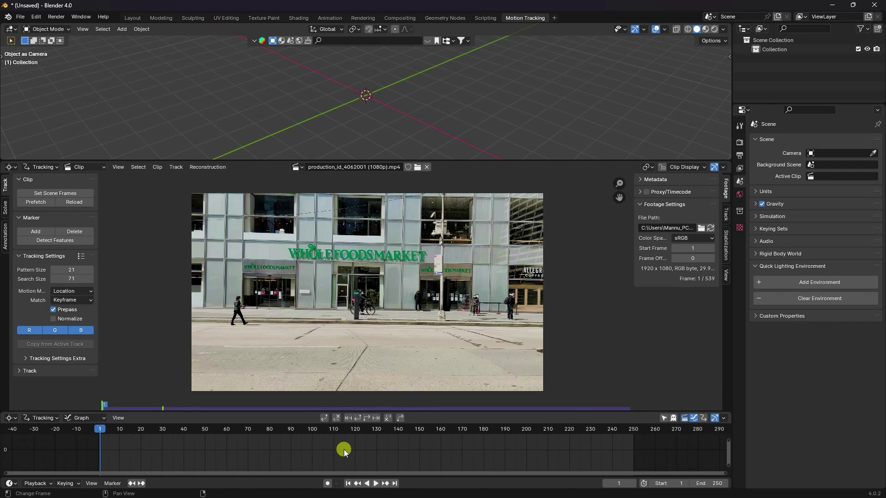
- Set the scene frames from the clip and prefetch its footage, with Normalize enabled in the tracking settings
{"action": "left_click", "coordinate": [40, 195]}
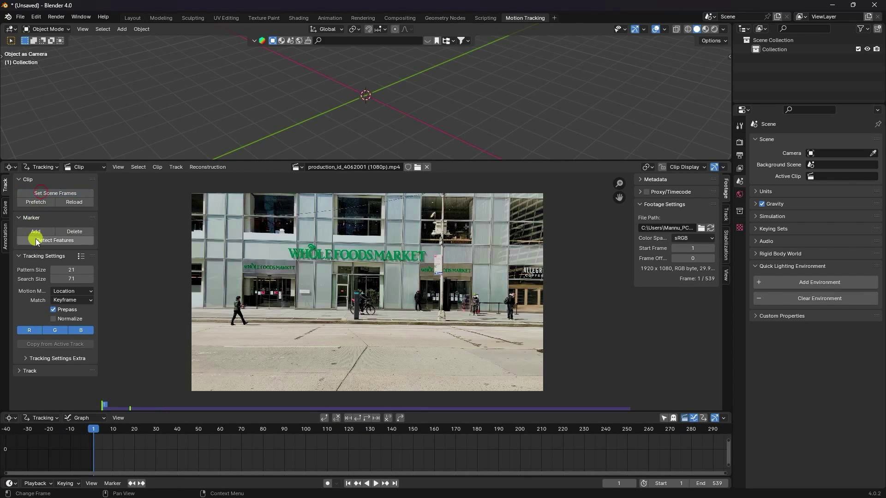
{"action": "scroll", "coordinate": [511, 442], "scroll_direction": "down", "scroll_amount": 4}
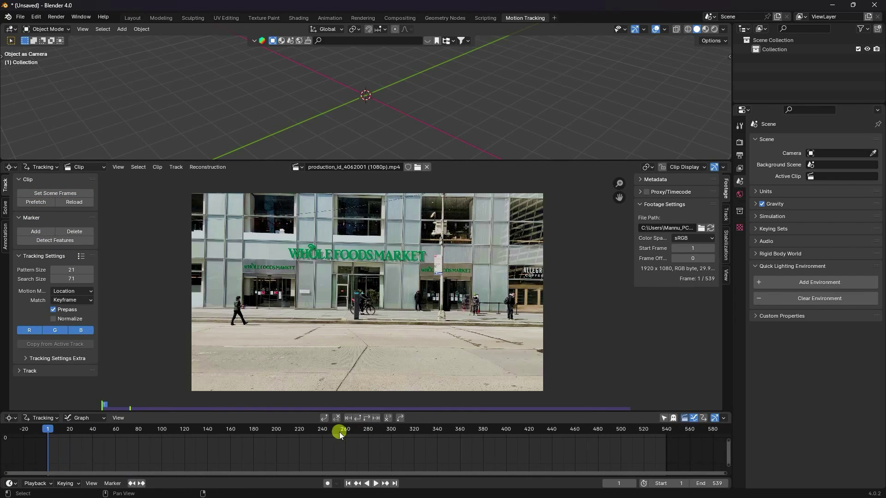
{"action": "left_click", "coordinate": [34, 202]}
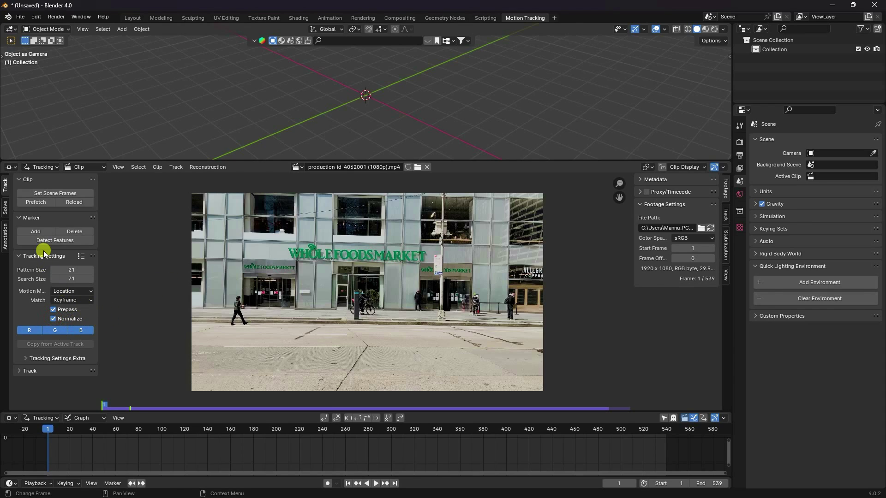
- Detect trackable features across the whole frame with a threshold of 0.200
{"action": "left_click", "coordinate": [54, 241]}
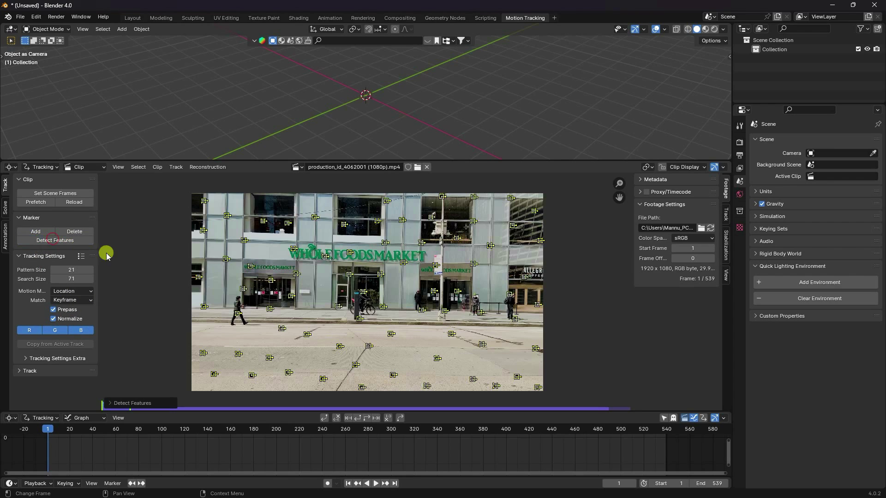
{"action": "scroll", "coordinate": [334, 352], "scroll_direction": "up", "scroll_amount": 1}
{"action": "scroll", "coordinate": [333, 352], "scroll_direction": "down", "scroll_amount": 1}
{"action": "left_click", "coordinate": [117, 406]}
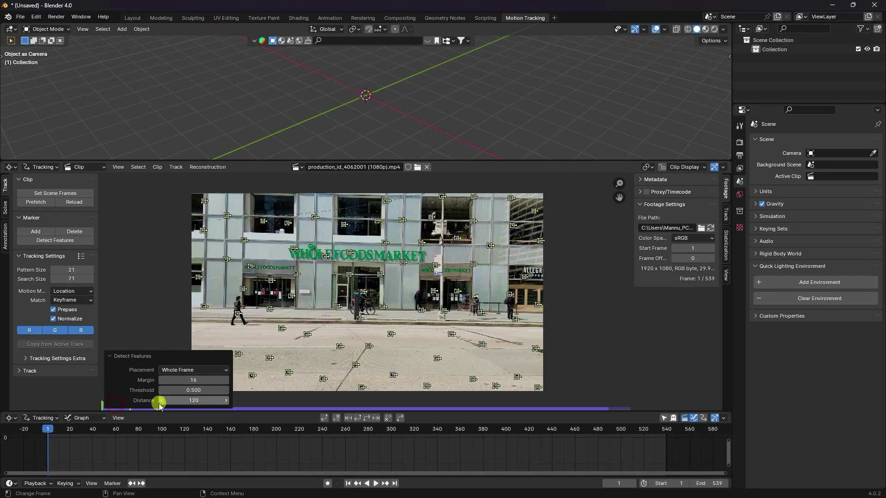
{"action": "left_click", "coordinate": [183, 389]}
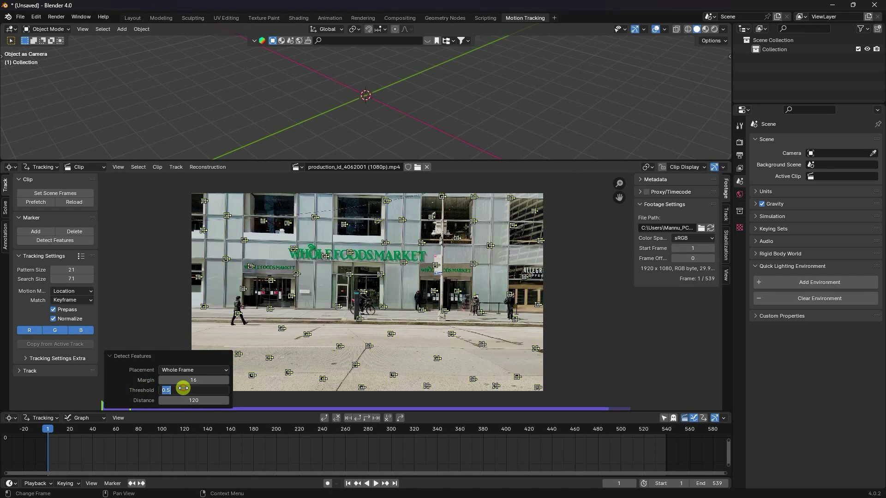
{"action": "key", "text": "Return"}
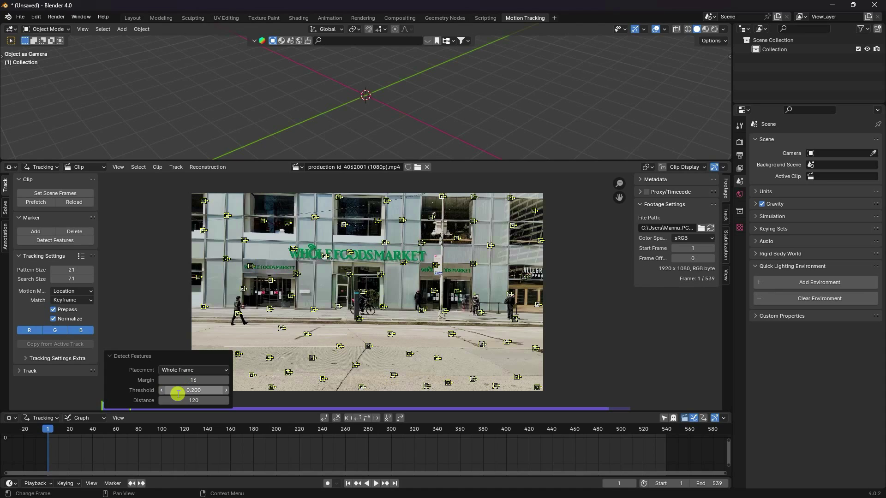
- Track the detected markers forward to the clip's last frame and enlarge the tracking graph area
{"action": "left_click", "coordinate": [366, 418]}
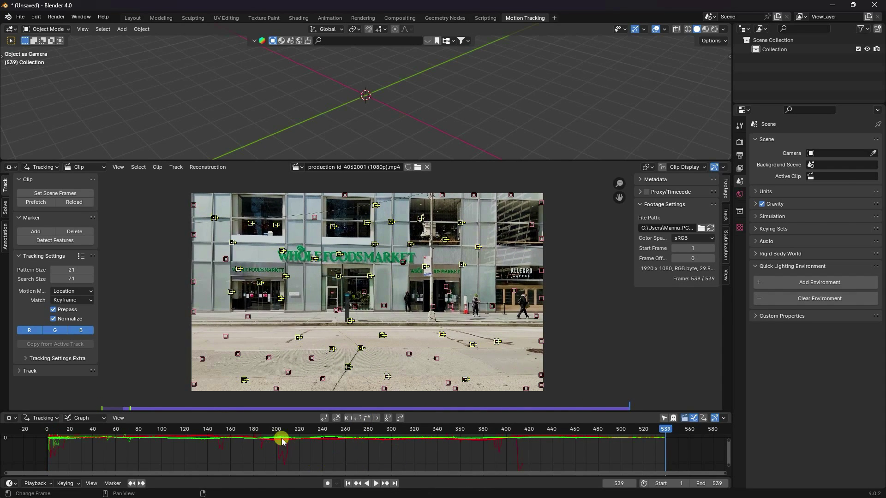
{"action": "left_click_drag", "start_coordinate": [298, 409], "coordinate": [318, 375]}
{"action": "middle_click_drag", "start_coordinate": [300, 428], "coordinate": [301, 446]}
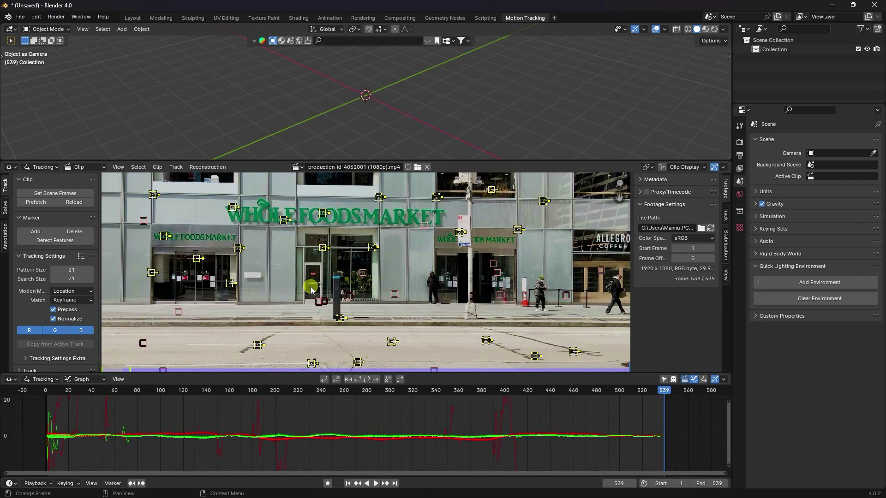
{"action": "scroll", "coordinate": [361, 307], "scroll_direction": "down", "scroll_amount": 3}
{"action": "scroll", "coordinate": [361, 307], "scroll_direction": "up", "scroll_amount": 2}
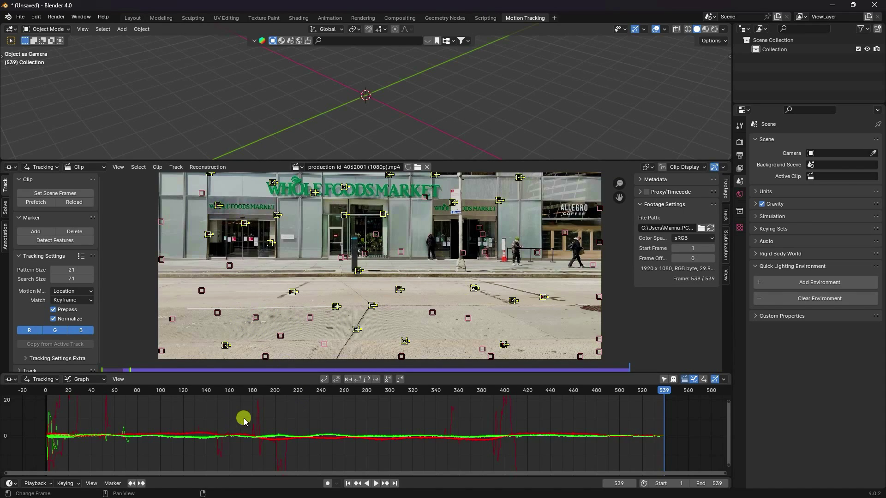
- Delete the inaccurate tracks whose curves spike away from the main bundle in the tracking graph
{"action": "left_click", "coordinate": [504, 412]}
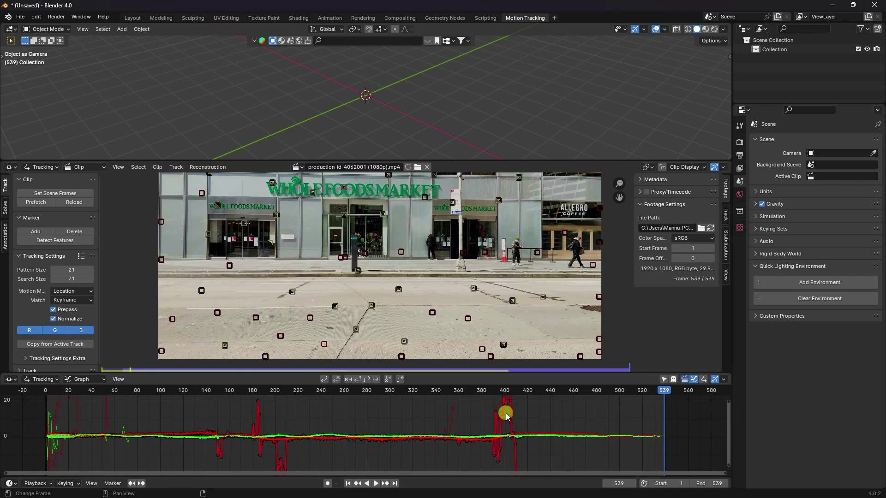
{"action": "key", "text": "x"}
{"action": "left_click", "coordinate": [504, 413]}
{"action": "left_click", "coordinate": [453, 412]}
{"action": "key", "text": "x"}
{"action": "left_click", "coordinate": [453, 413]}
{"action": "left_click", "coordinate": [101, 412]}
{"action": "key", "text": "x"}
{"action": "left_click", "coordinate": [102, 414]}
{"action": "left_click", "coordinate": [73, 415]}
{"action": "key", "text": "x"}
{"action": "left_click", "coordinate": [73, 415]}
{"action": "left_click", "coordinate": [56, 409]}
{"action": "key", "text": "x"}
{"action": "left_click", "coordinate": [53, 418]}
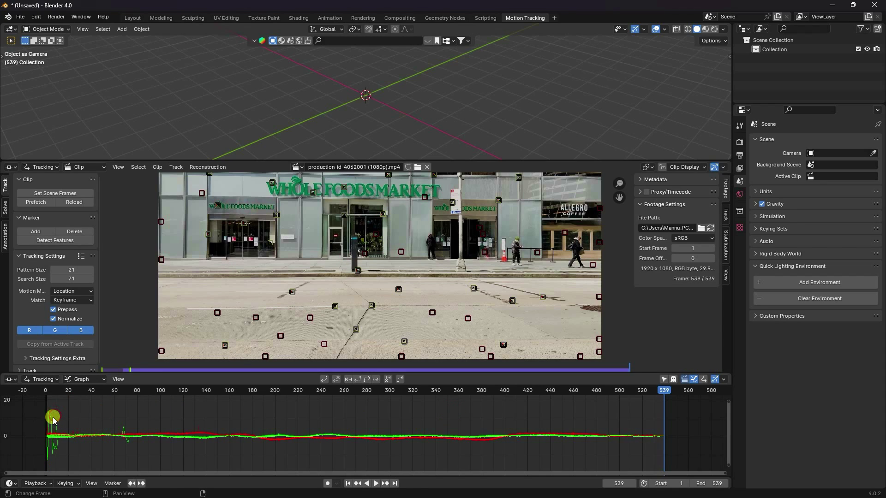
{"action": "left_click", "coordinate": [124, 424]}
{"action": "key", "text": "x"}
{"action": "left_click", "coordinate": [128, 425]}
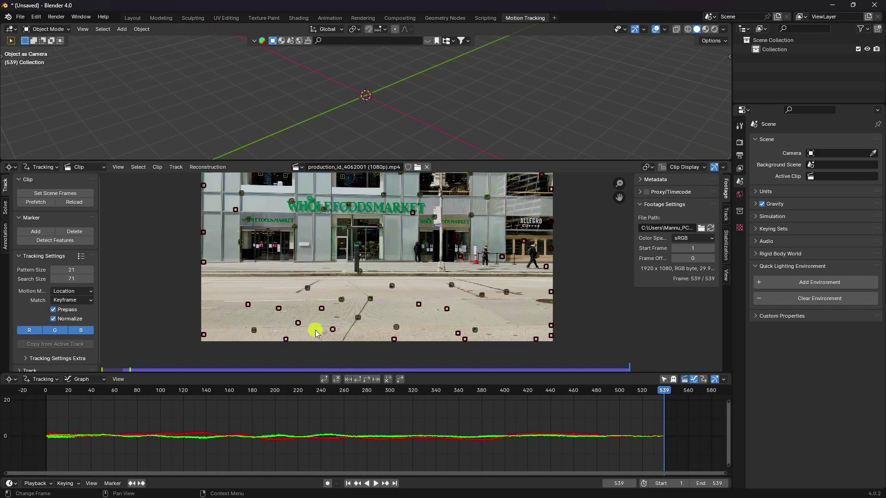
- Play the tracked footage from the first frame to check how the remaining markers follow the street
{"action": "left_click", "coordinate": [348, 483]}
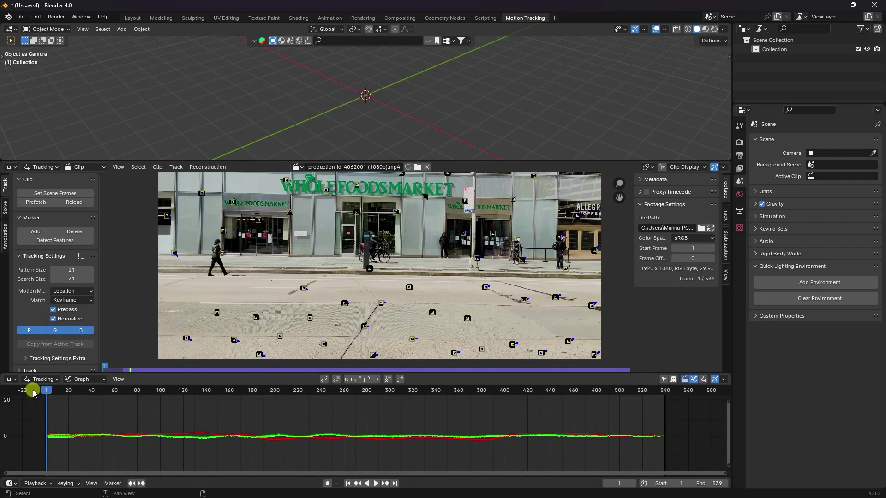
{"action": "left_click", "coordinate": [375, 483]}
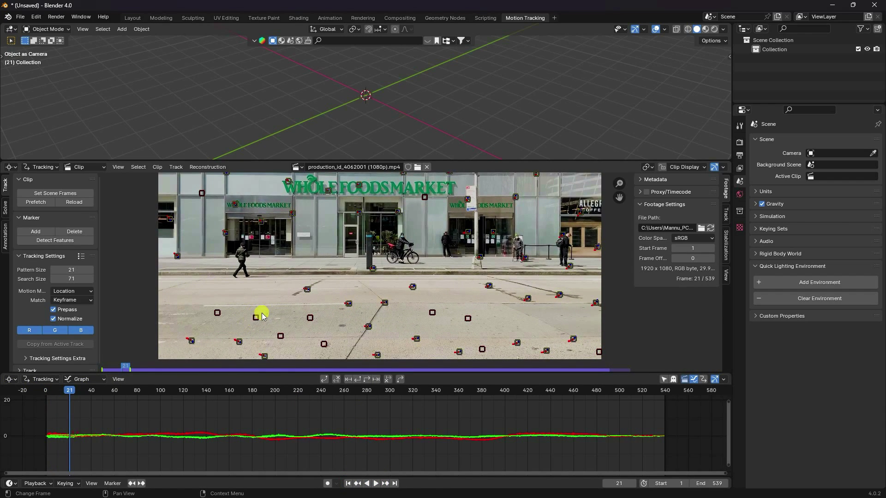
- Hide the disabled markers in the clip view and return to the first frame
{"action": "key", "text": "alt+d"}
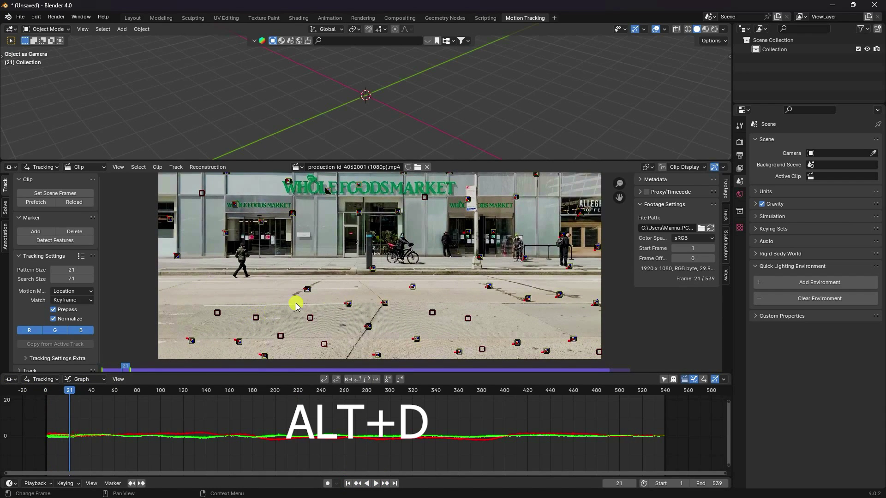
{"action": "key", "text": "Delete"}
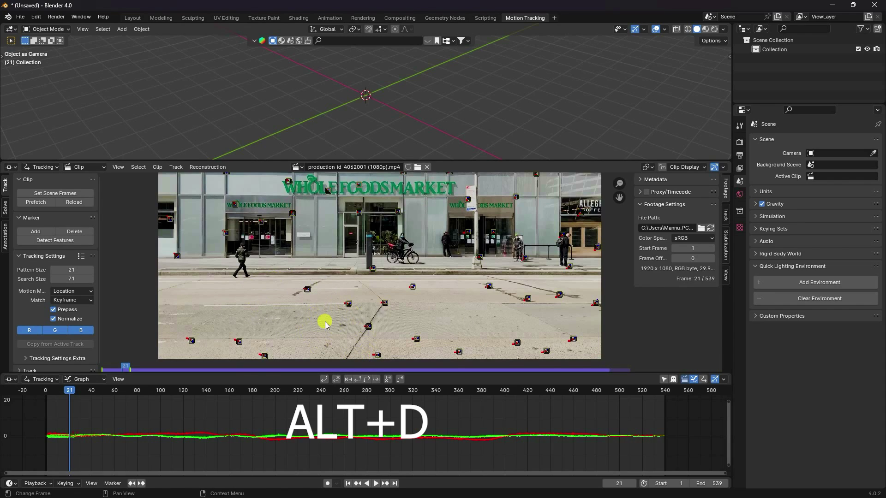
{"action": "left_click", "coordinate": [347, 483]}
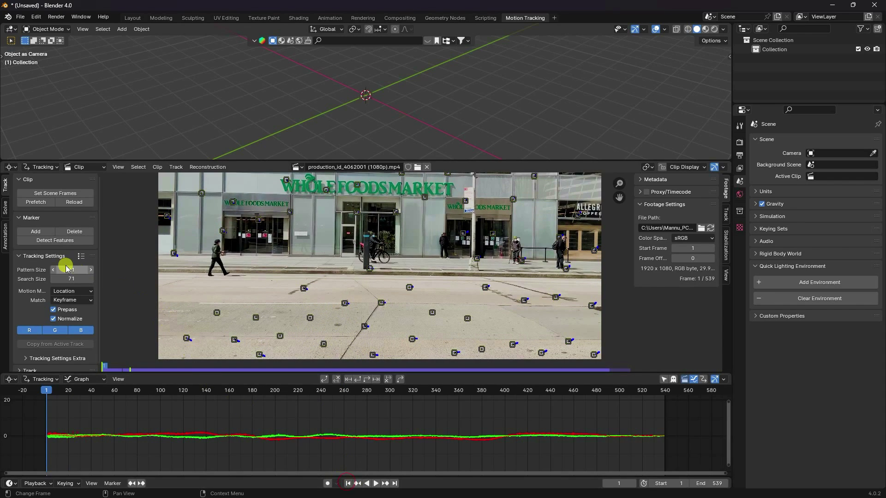
- Solve the camera motion with refinement of focal length, optical center and radial distortion enabled
{"action": "left_click", "coordinate": [5, 208]}
{"action": "left_click", "coordinate": [61, 250]}
{"action": "left_click", "coordinate": [54, 268]}
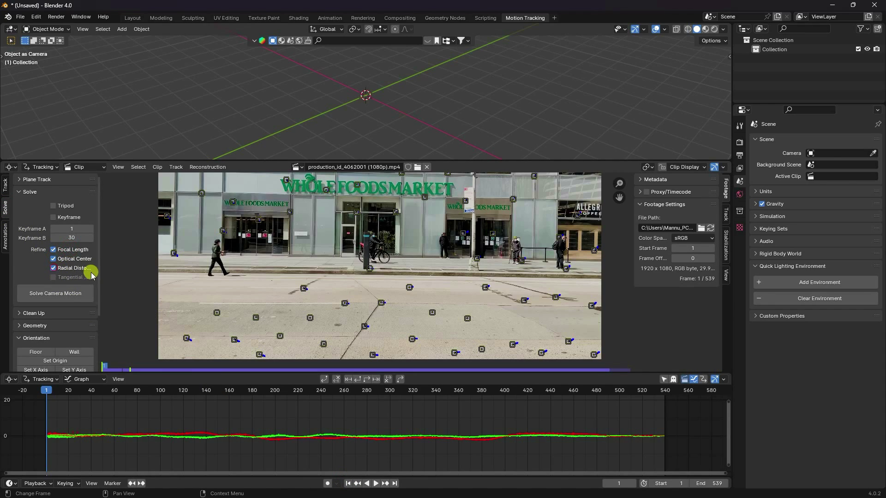
{"action": "left_click", "coordinate": [38, 294]}
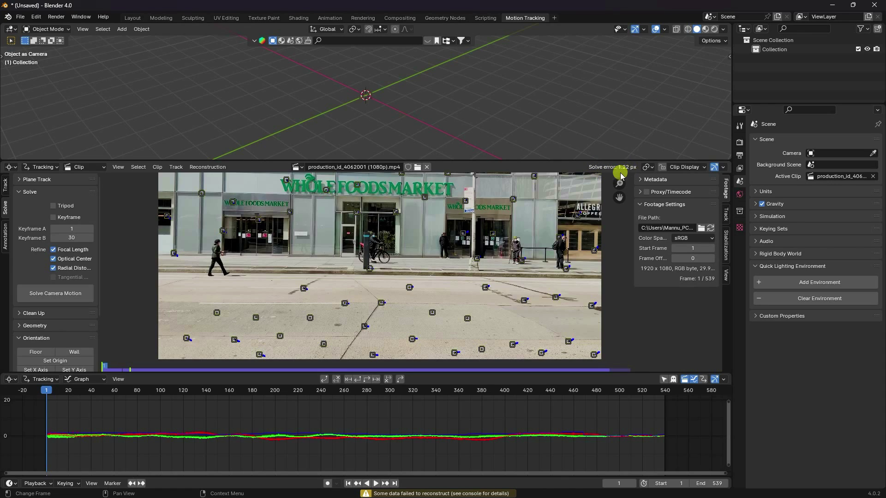
- Use Clean Tracks with a raised reprojection error threshold to select only the worst tracks, and delete them
{"action": "left_click_drag", "start_coordinate": [296, 372], "coordinate": [278, 438]}
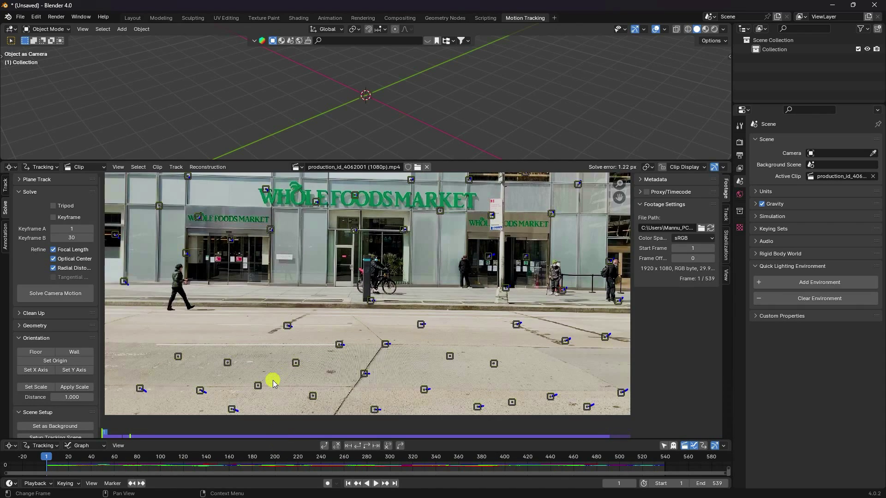
{"action": "left_click", "coordinate": [27, 314]}
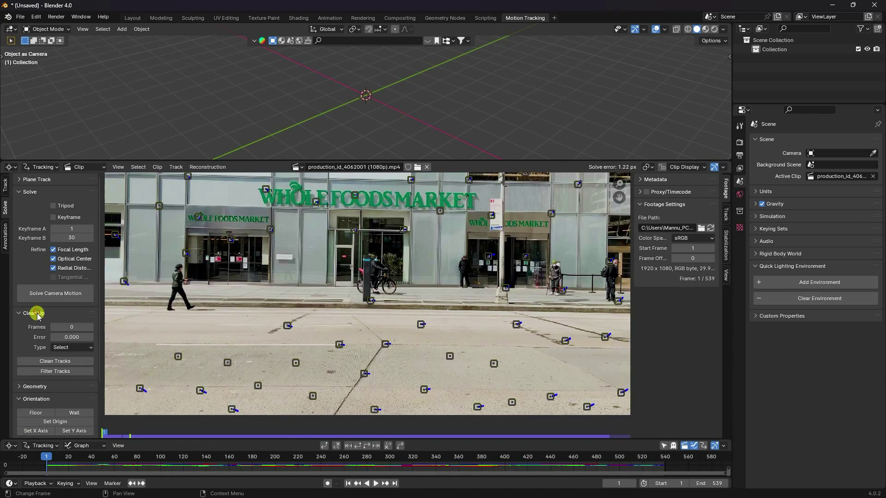
{"action": "left_click", "coordinate": [40, 362]}
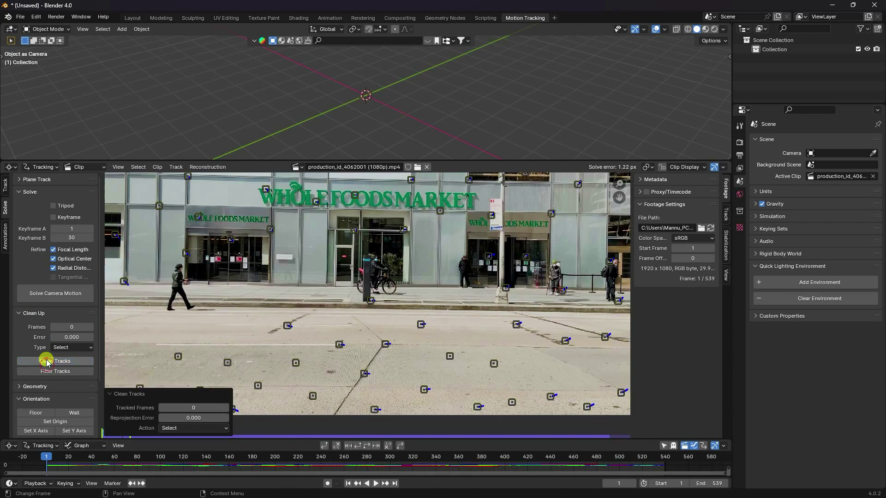
{"action": "left_click", "coordinate": [183, 417]}
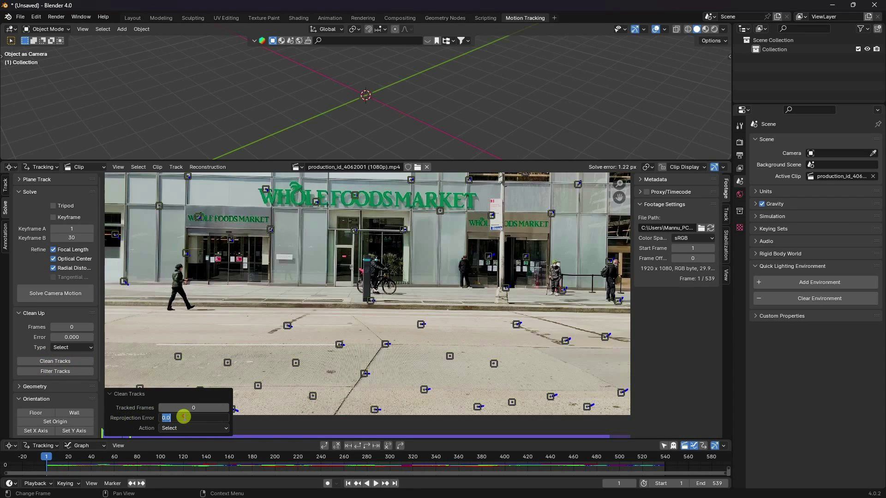
{"action": "type", "text": "0.54"}
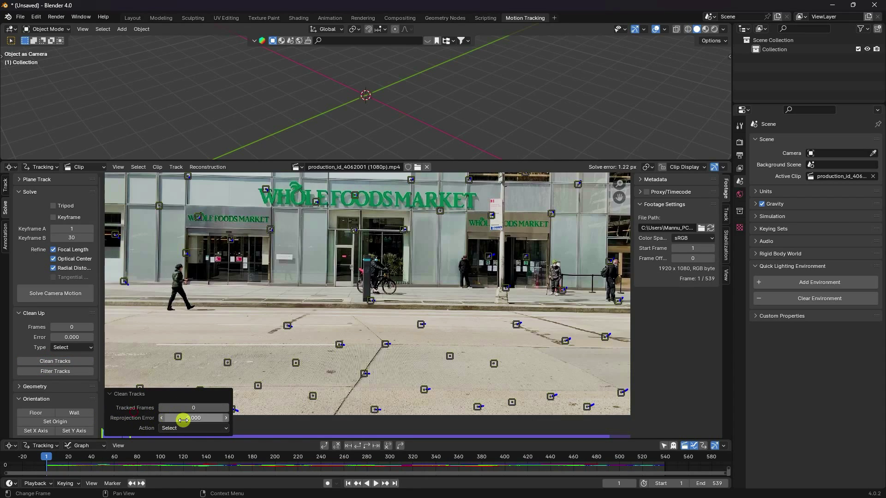
{"action": "key", "text": "Return"}
{"action": "left_click_drag", "start_coordinate": [214, 111], "coordinate": [263, 103]}
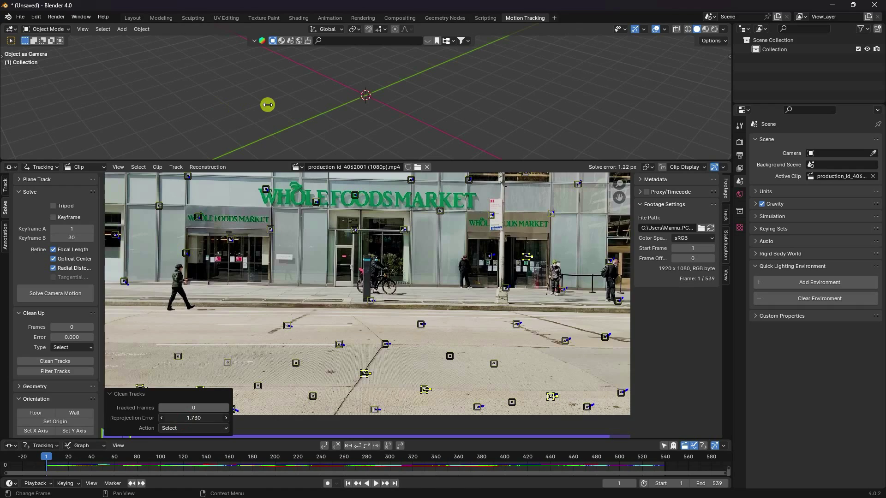
{"action": "left_click_drag", "start_coordinate": [258, 106], "coordinate": [295, 109]}
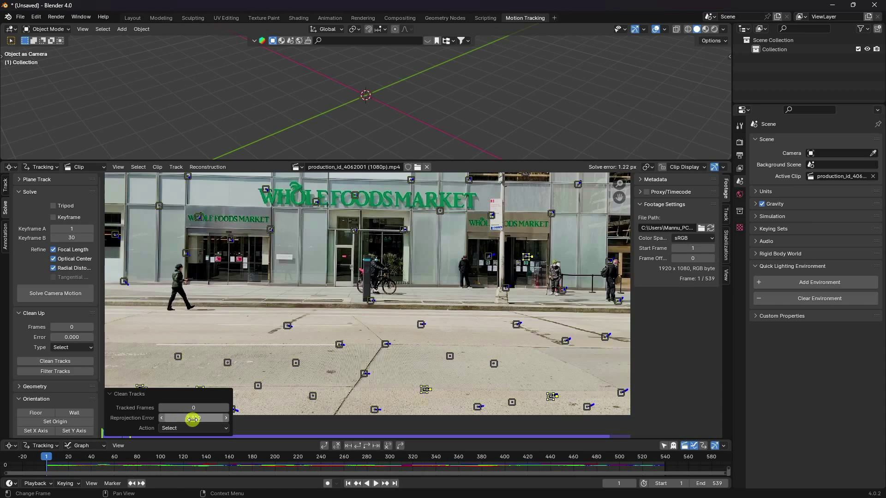
{"action": "key", "text": "x"}
{"action": "left_click", "coordinate": [280, 300]}
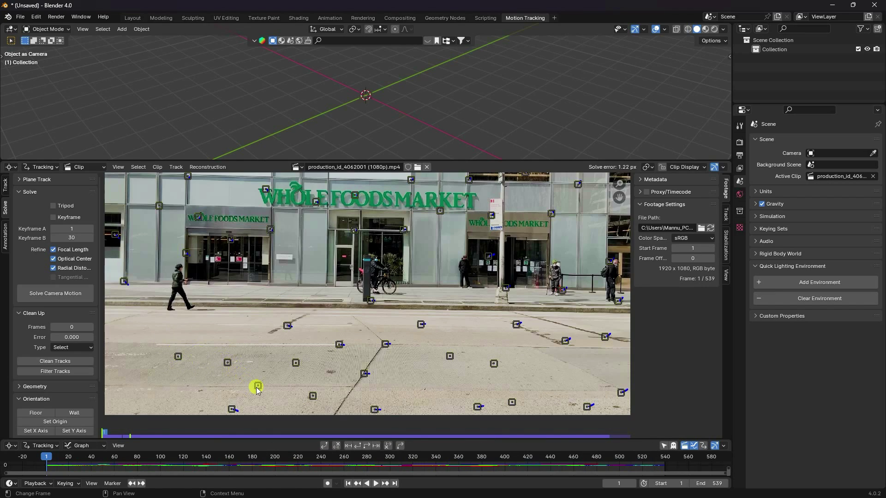
- Delete the five markers clustered on the grey road surface to the left of the diagonal pavement crack
{"action": "key", "text": "x"}
{"action": "left_click", "coordinate": [179, 359]}
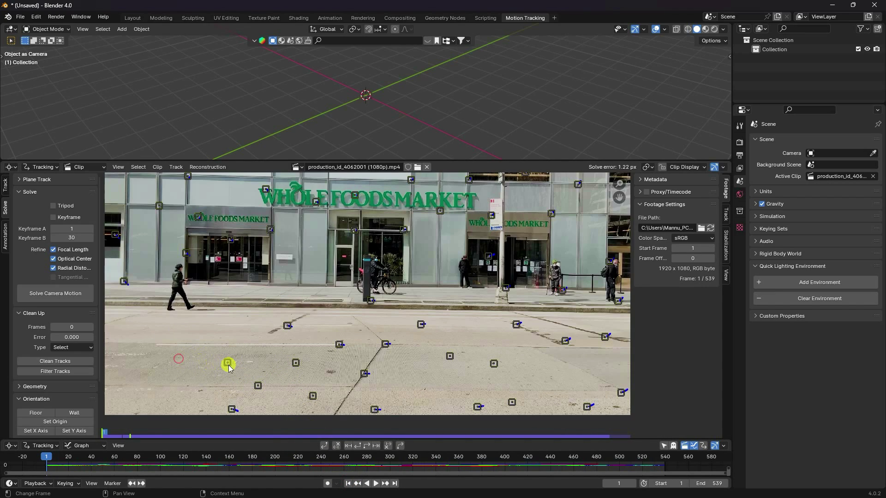
{"action": "key", "text": "x"}
{"action": "left_click", "coordinate": [229, 366]}
{"action": "left_click", "coordinate": [257, 385]}
{"action": "key", "text": "x"}
{"action": "left_click", "coordinate": [257, 389]}
{"action": "key", "text": "x"}
{"action": "left_click", "coordinate": [311, 396]}
{"action": "key", "text": "x"}
{"action": "left_click", "coordinate": [311, 396]}
- Solve the camera motion again from the first frame using the remaining tracks
{"action": "left_click", "coordinate": [348, 483]}
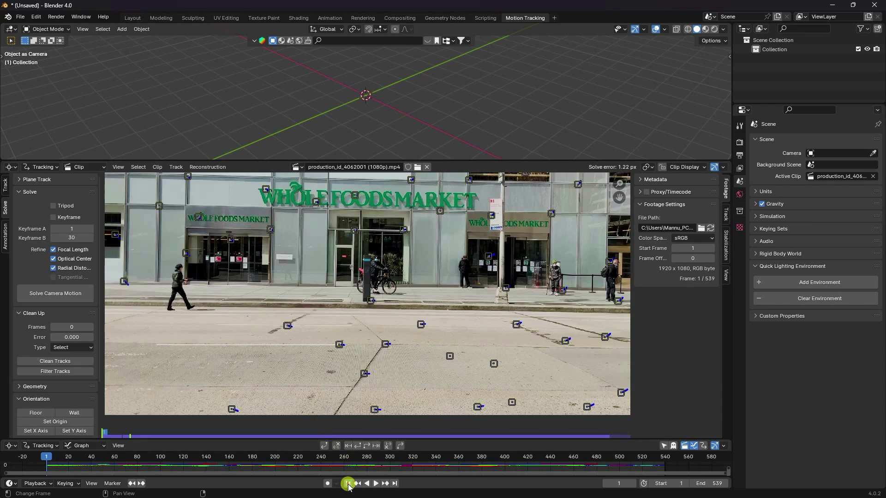
{"action": "left_click", "coordinate": [45, 295]}
{"action": "left_click", "coordinate": [45, 294]}
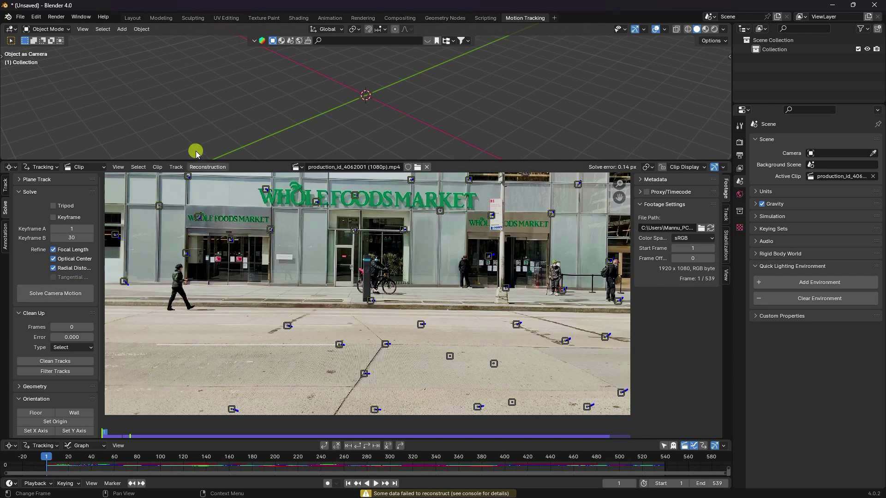
- Set up the tracking scene, set the clip as the camera background and enlarge the 3D viewport to show the result
{"action": "left_click_drag", "start_coordinate": [236, 161], "coordinate": [262, 105]}
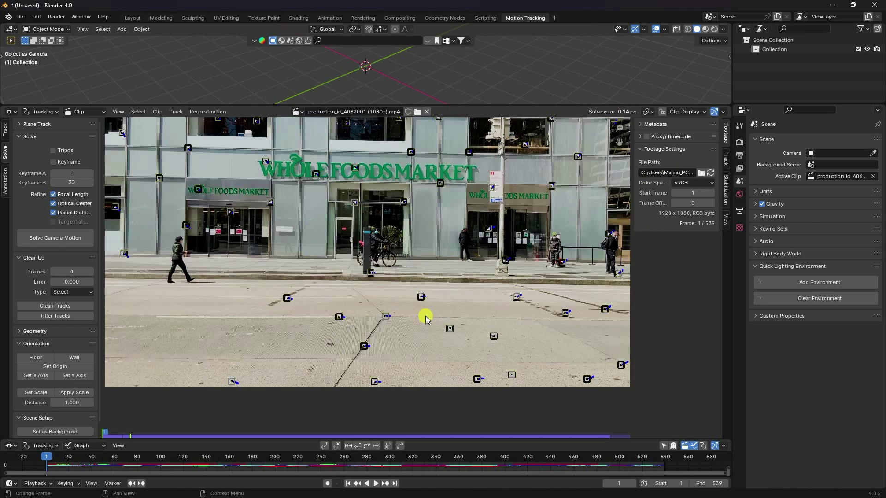
{"action": "scroll", "coordinate": [67, 391], "scroll_direction": "down", "scroll_amount": 1}
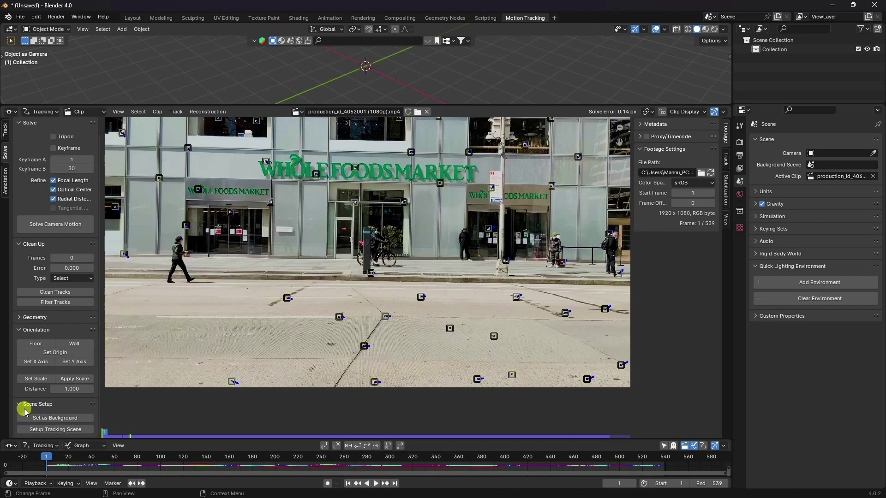
{"action": "left_click", "coordinate": [43, 431]}
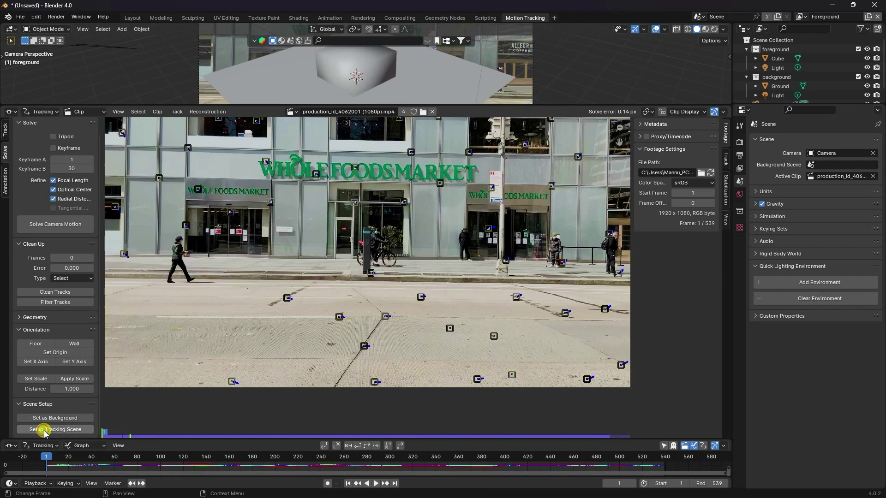
{"action": "left_click", "coordinate": [53, 419]}
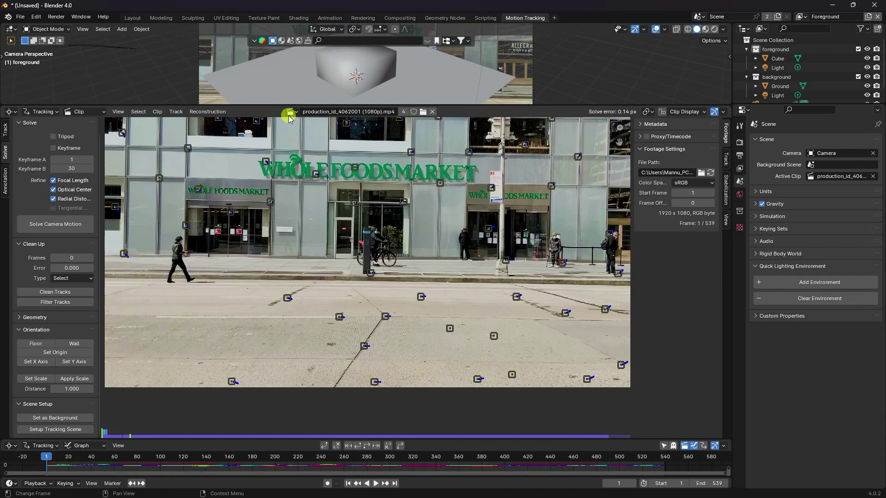
{"action": "left_click_drag", "start_coordinate": [283, 106], "coordinate": [248, 258]}
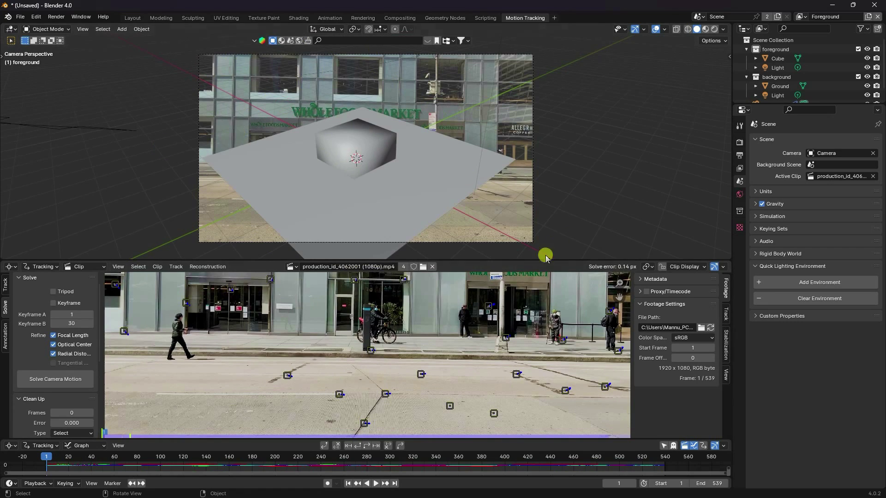
{"action": "scroll", "coordinate": [325, 201], "scroll_direction": "up", "scroll_amount": 1}
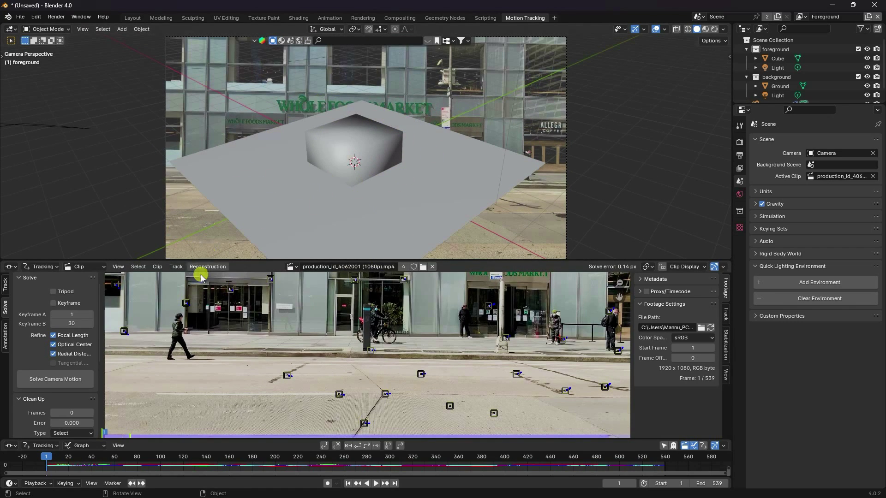
- Define the floor plane from the three road markers around the upper end of the diagonal pavement crack
{"action": "left_click_drag", "start_coordinate": [257, 262], "coordinate": [259, 194]}
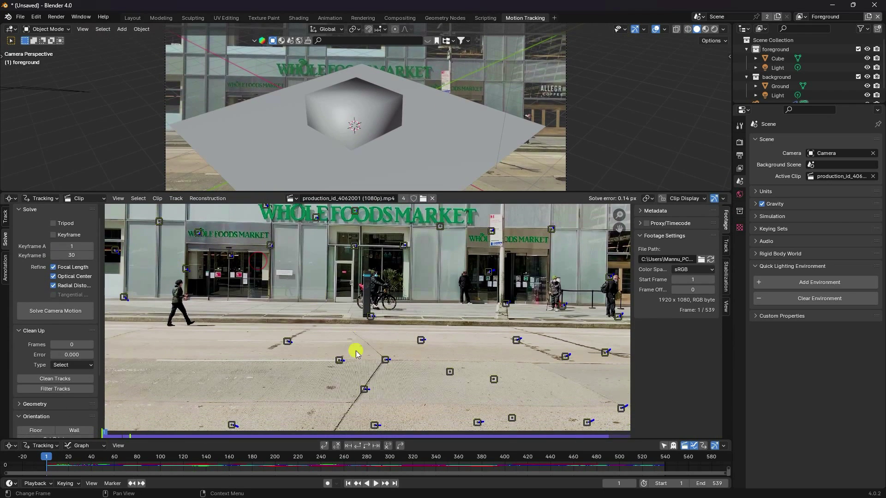
{"action": "left_click", "coordinate": [341, 360]}
{"action": "left_click", "coordinate": [366, 391], "text": "shift"}
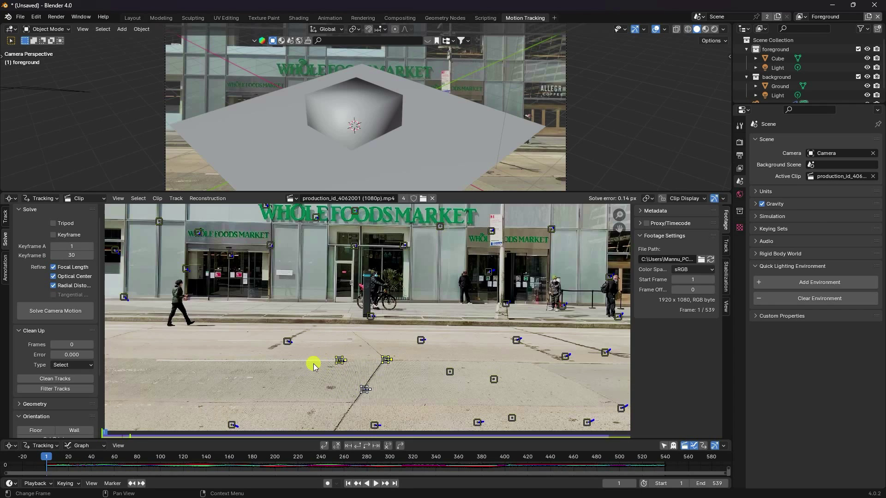
{"action": "scroll", "coordinate": [40, 365], "scroll_direction": "down", "scroll_amount": 4}
{"action": "left_click", "coordinate": [35, 358]}
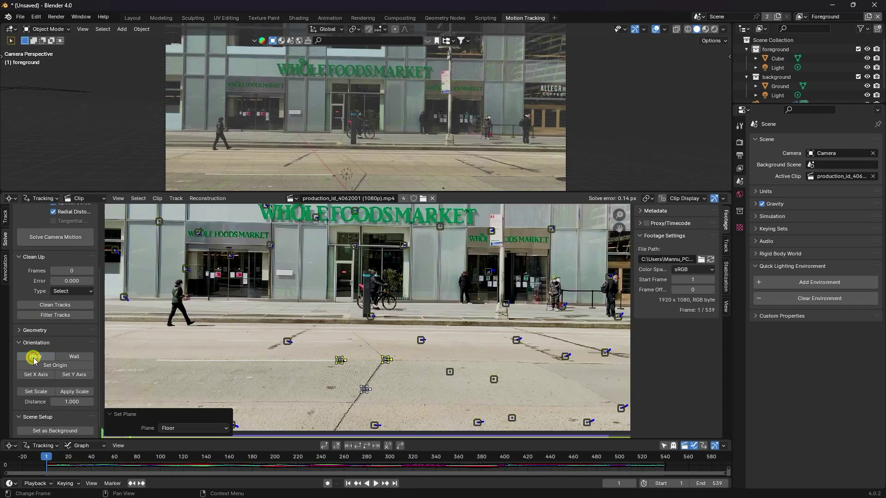
{"action": "middle_click_drag", "start_coordinate": [435, 107], "coordinate": [360, 166], "text": "ctrl"}
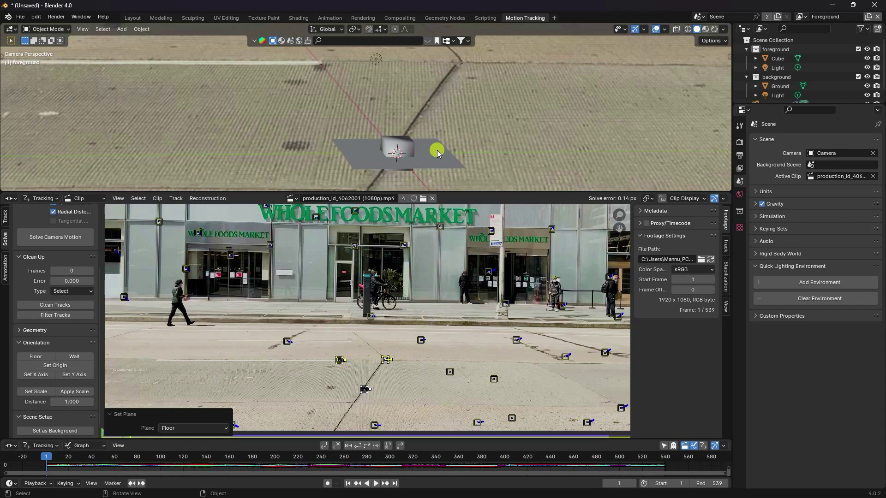
{"action": "scroll", "coordinate": [398, 161], "scroll_direction": "down", "scroll_amount": 5}
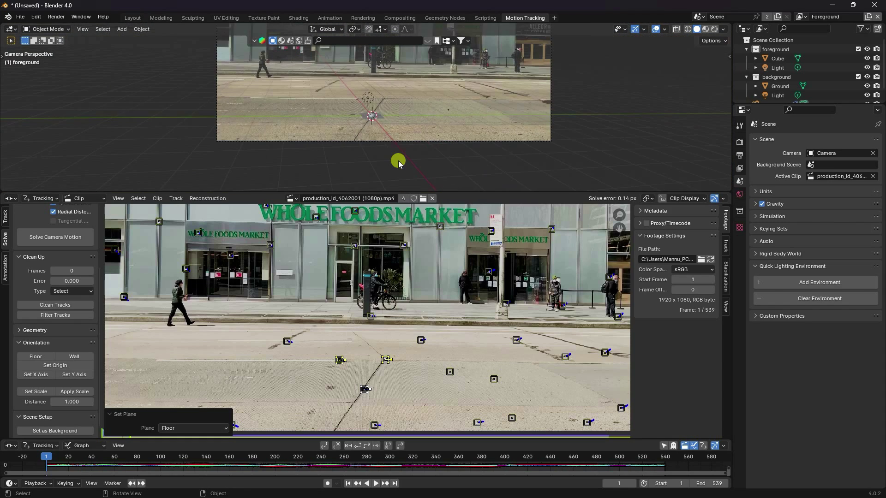
{"action": "key", "text": "Home"}
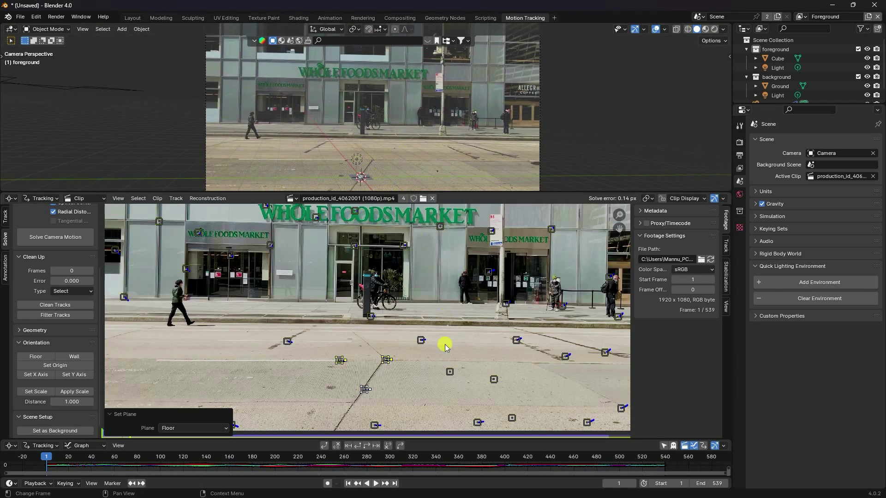
- Set the scene origin at the road marker on the upper end of the diagonal crack
{"action": "left_click", "coordinate": [416, 376]}
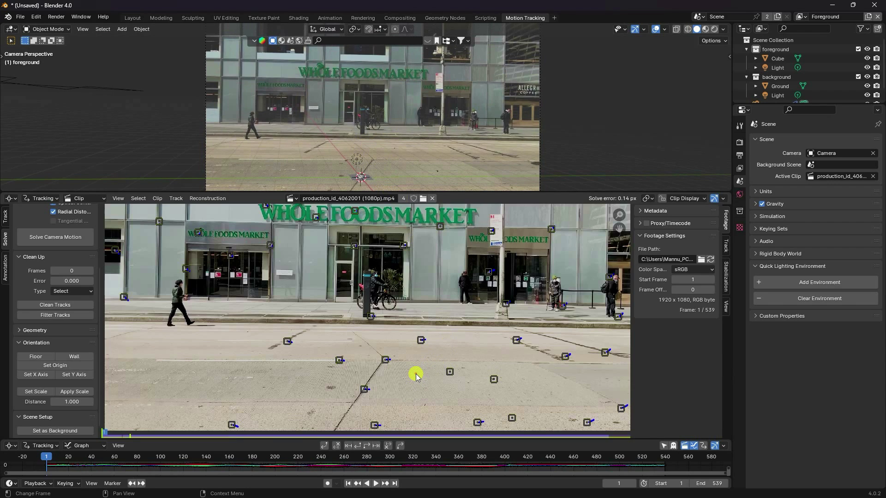
{"action": "scroll", "coordinate": [394, 336], "scroll_direction": "down", "scroll_amount": 5}
{"action": "scroll", "coordinate": [388, 336], "scroll_direction": "up", "scroll_amount": 5}
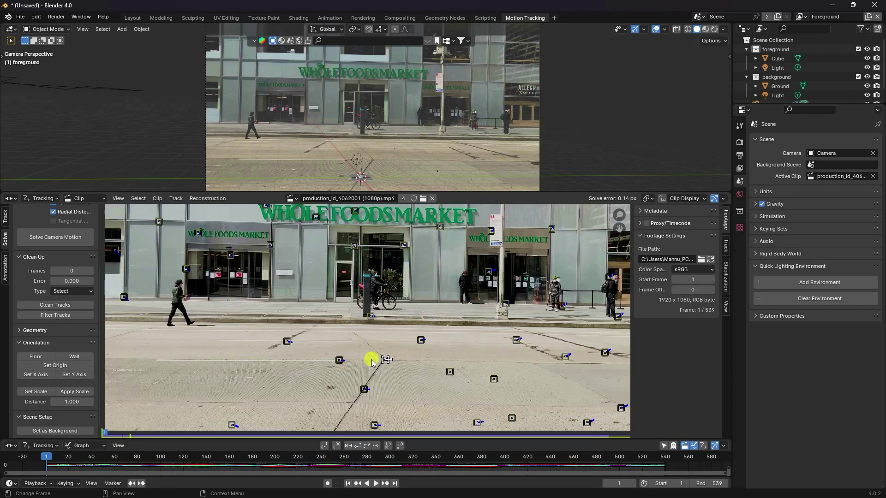
{"action": "left_click", "coordinate": [45, 366]}
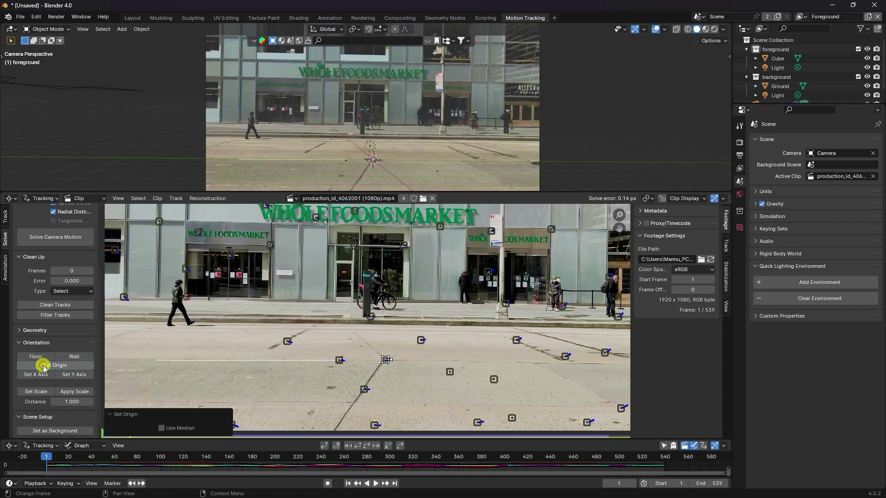
- Play the animation in the camera view to check how the cube and ground plane follow the road
{"action": "scroll", "coordinate": [373, 173], "scroll_direction": "up", "scroll_amount": 6}
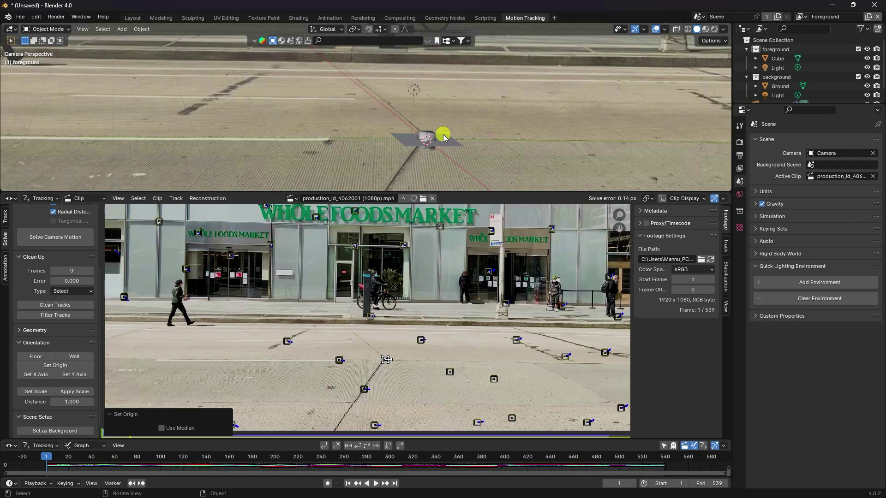
{"action": "scroll", "coordinate": [443, 138], "scroll_direction": "down", "scroll_amount": 2}
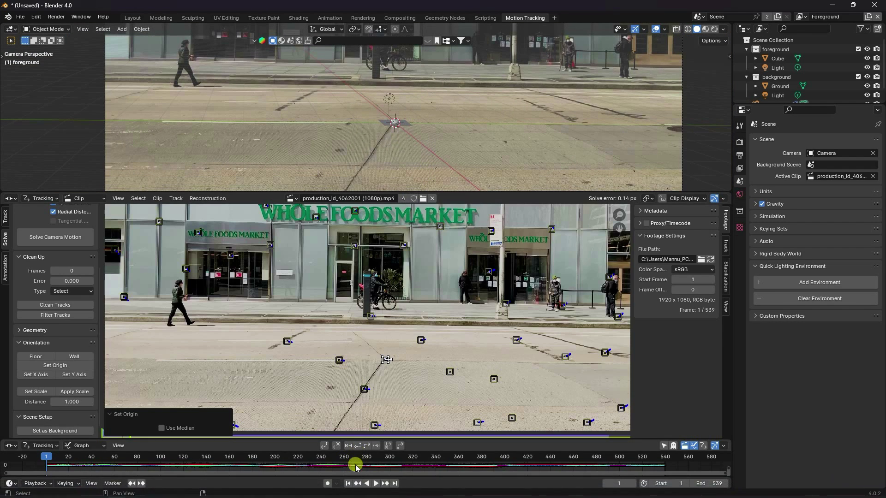
{"action": "left_click", "coordinate": [374, 484]}
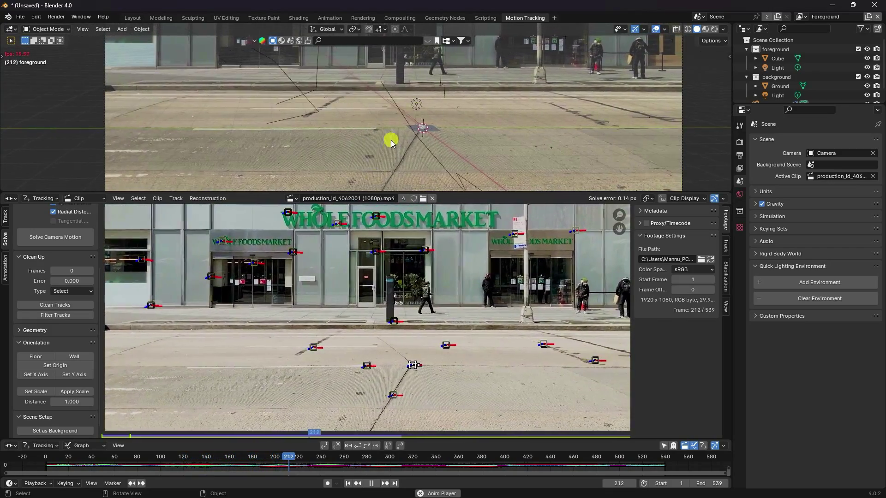
{"action": "left_click", "coordinate": [371, 483]}
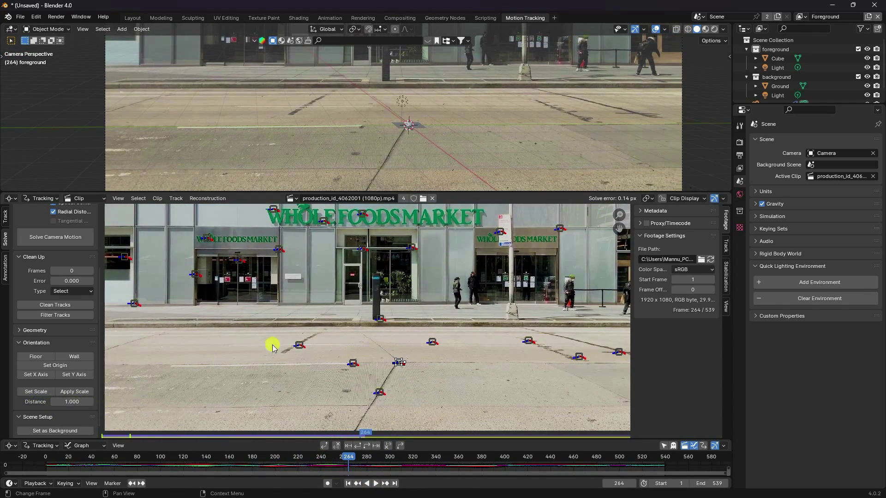
- In the Layout workspace, enlarge the ground plane to a scale of about 12.3 in the camera view at frame 1
{"action": "left_click", "coordinate": [133, 18]}
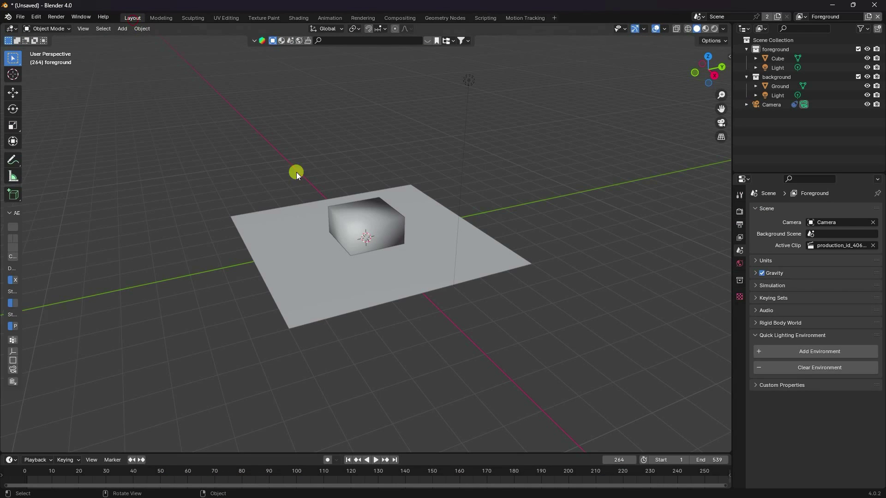
{"action": "key", "text": "KP_0"}
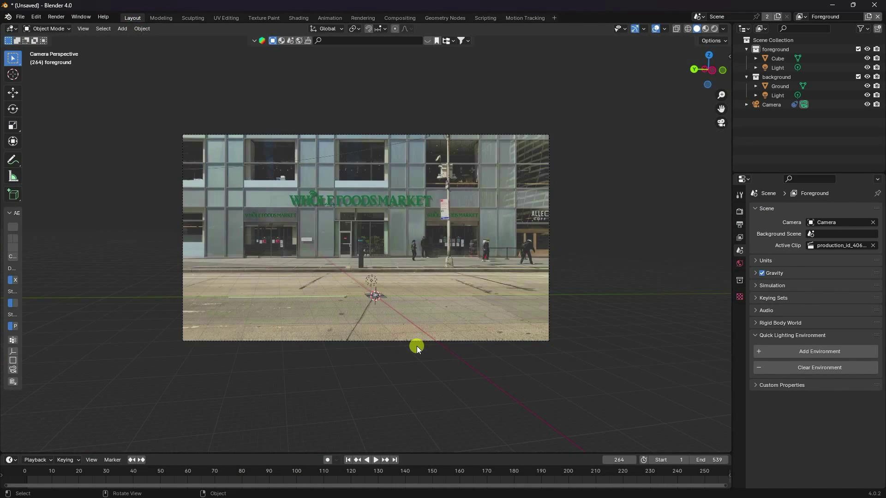
{"action": "key", "text": "Home"}
{"action": "left_click", "coordinate": [406, 357]}
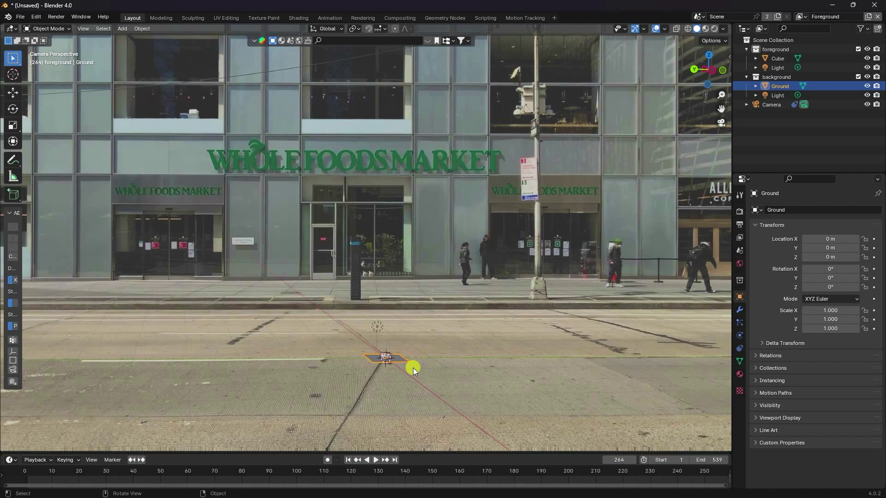
{"action": "left_click", "coordinate": [348, 460]}
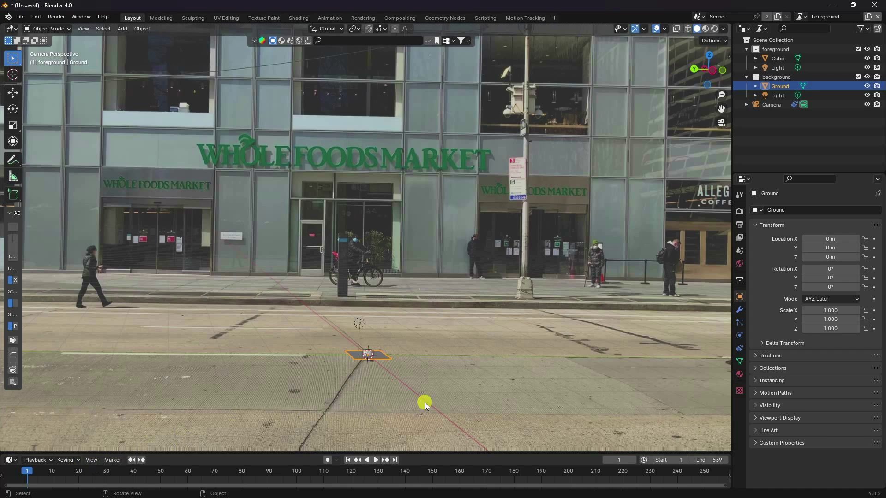
{"action": "key", "text": "s"}
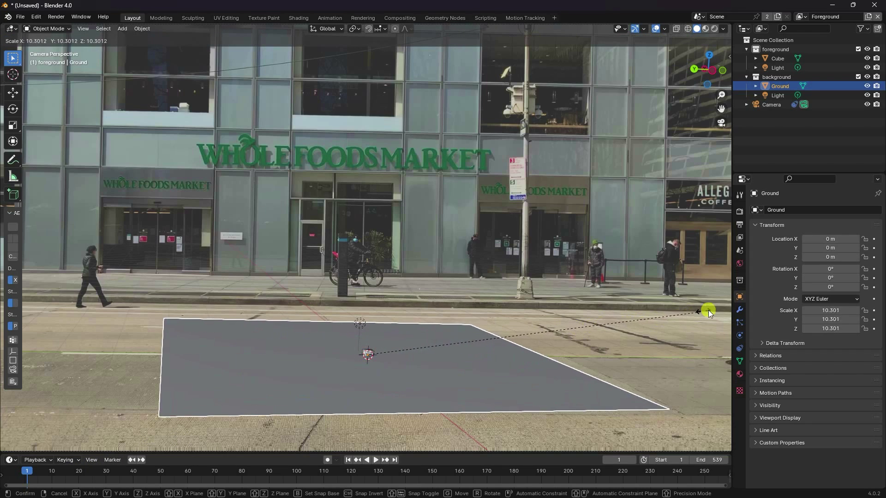
{"action": "left_click", "coordinate": [36, 303]}
- Delete the cube at the scene origin and play the animation to check how the enlarged ground plane follows the road
{"action": "left_click", "coordinate": [368, 354]}
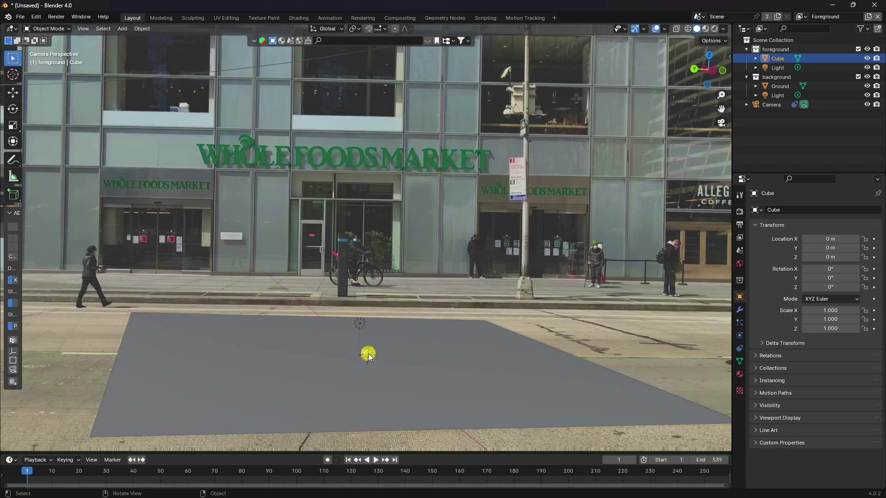
{"action": "key", "text": "x"}
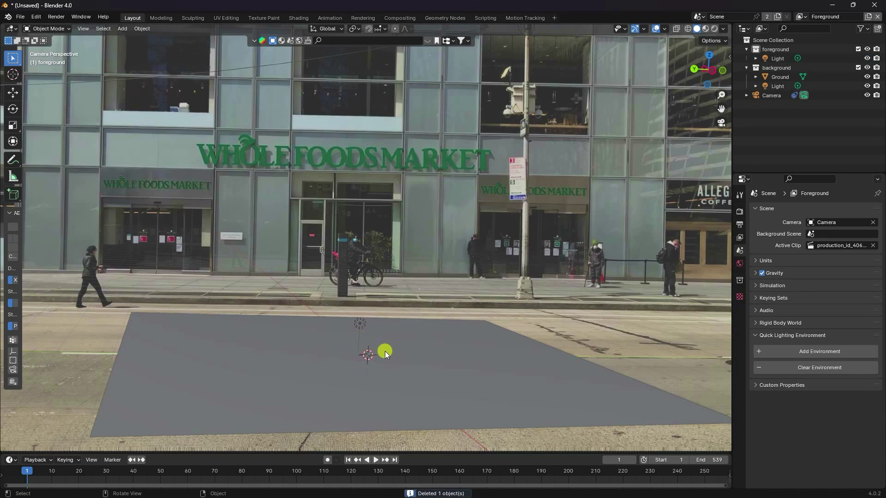
{"action": "left_click", "coordinate": [377, 460]}
{"action": "scroll", "coordinate": [336, 333], "scroll_direction": "down", "scroll_amount": 3}
{"action": "scroll", "coordinate": [336, 332], "scroll_direction": "up", "scroll_amount": 1}
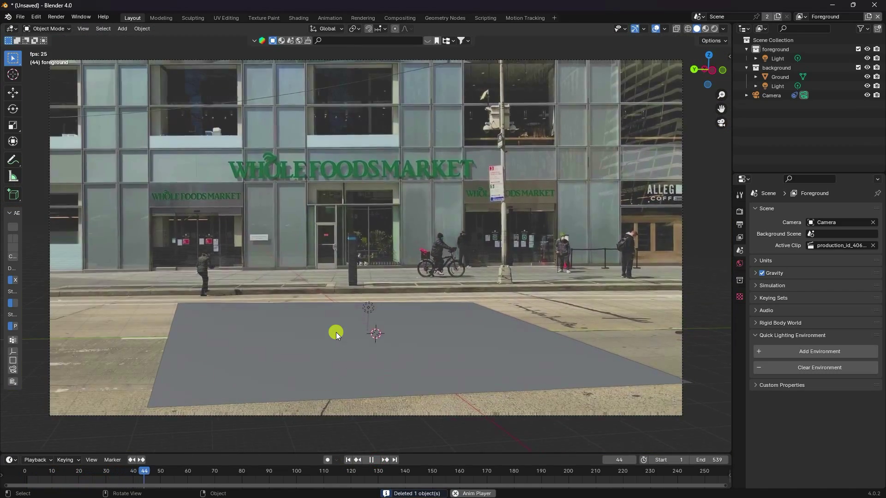
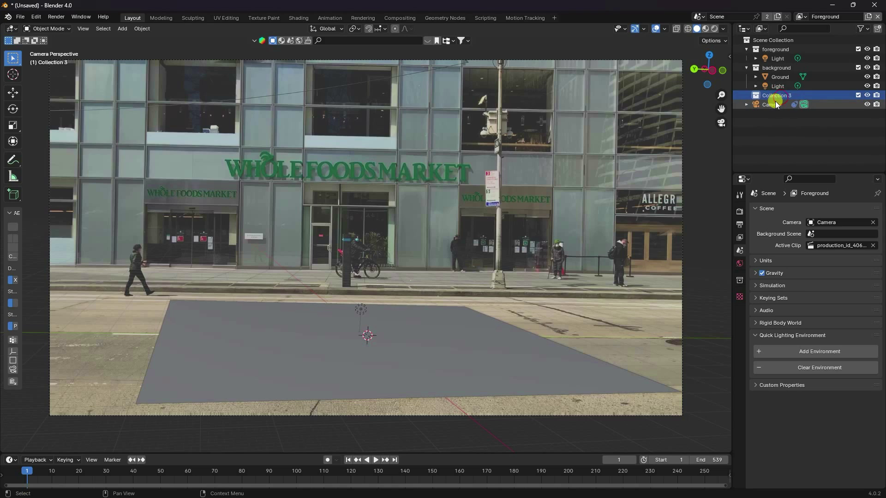
- Rename the new collection as DONUTS and append Collection from DONUT 3D 4.blend in the VFX RODE DONUT folder into it
{"action": "double_click", "coordinate": [776, 96]}
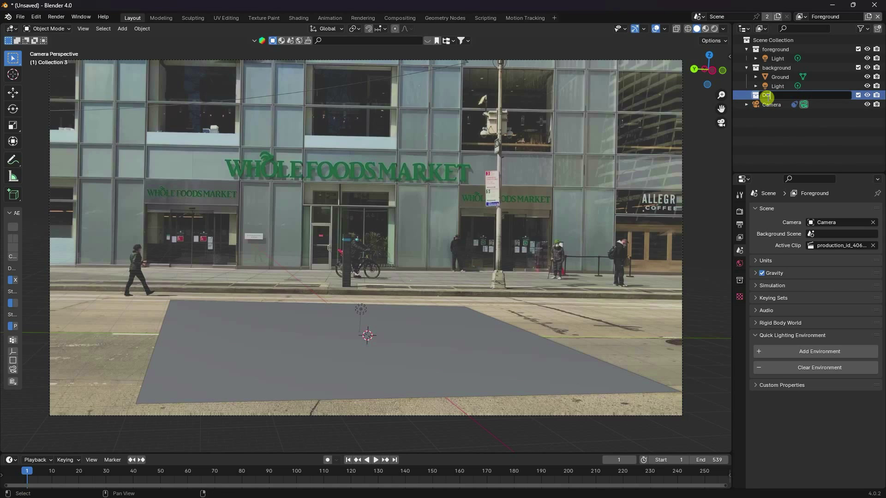
{"action": "key", "text": "Return"}
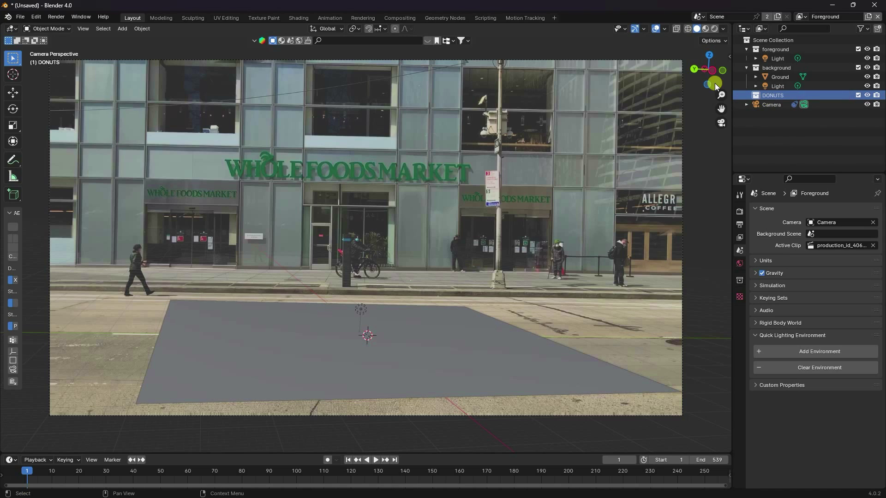
{"action": "left_click", "coordinate": [17, 18]}
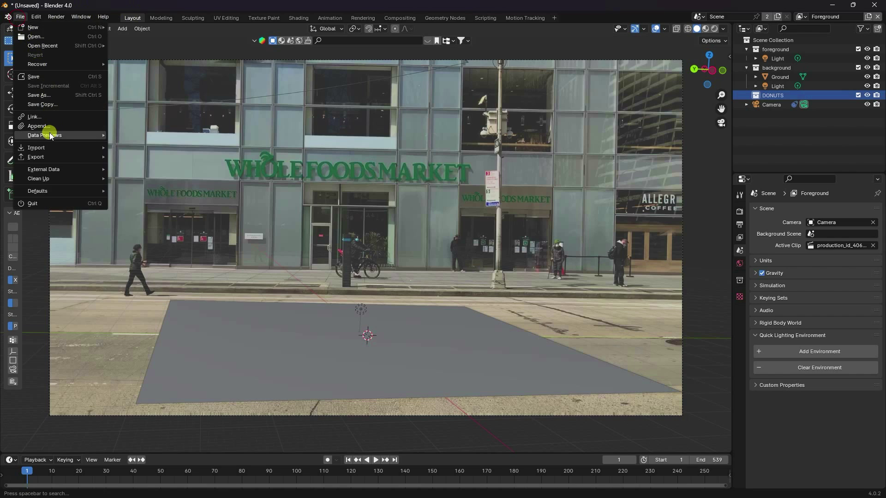
{"action": "left_click", "coordinate": [43, 124]}
{"action": "left_click", "coordinate": [254, 142]}
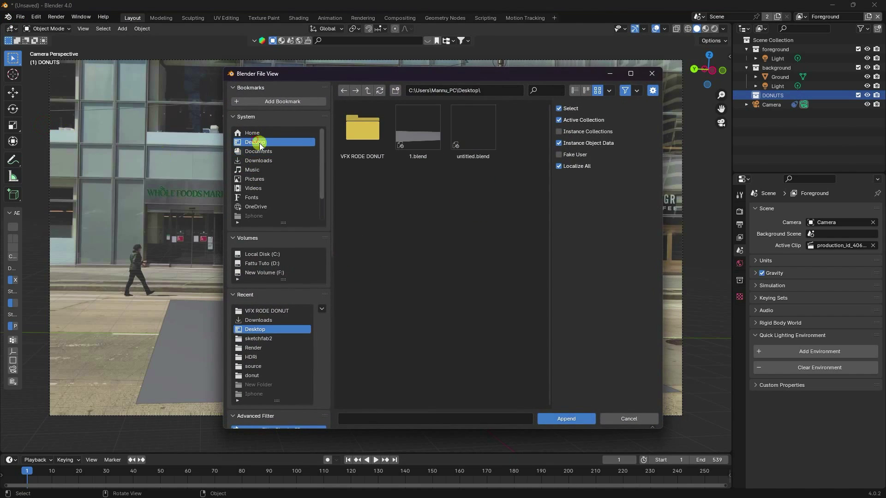
{"action": "left_click", "coordinate": [364, 131]}
{"action": "double_click", "coordinate": [362, 247]}
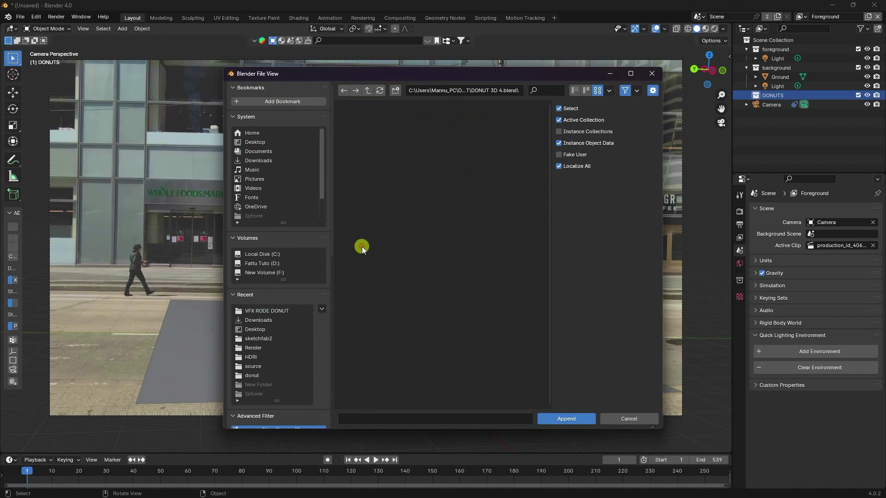
{"action": "left_click", "coordinate": [470, 130]}
{"action": "double_click", "coordinate": [470, 129]}
{"action": "left_click", "coordinate": [362, 131]}
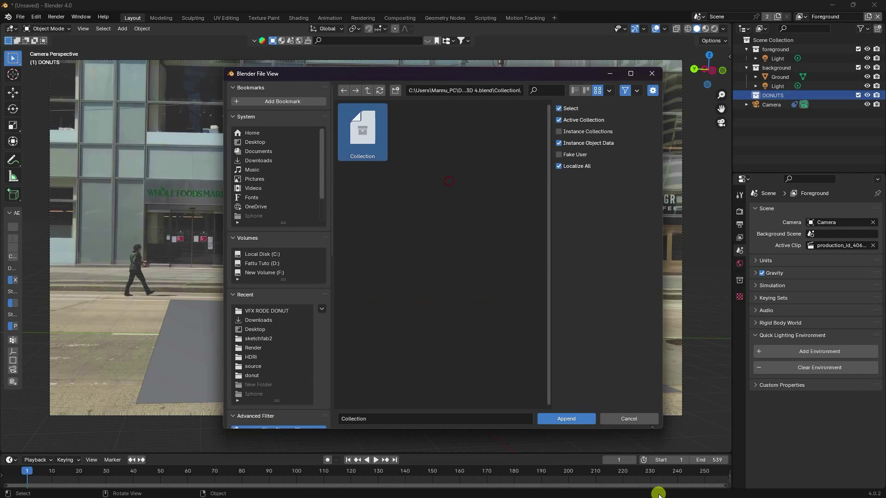
{"action": "left_click", "coordinate": [567, 419]}
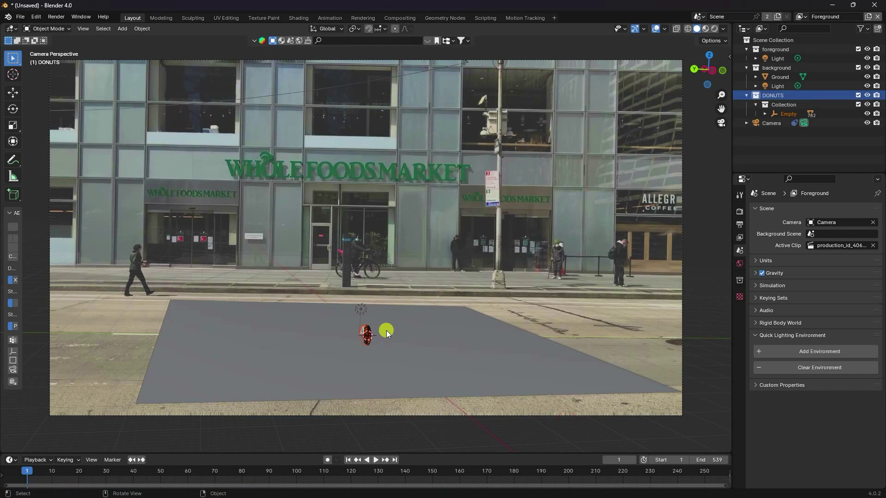
- Raise the donut's parent empty to about 17.5 m on Z and scale it up to about 3.24
{"action": "left_click", "coordinate": [19, 93]}
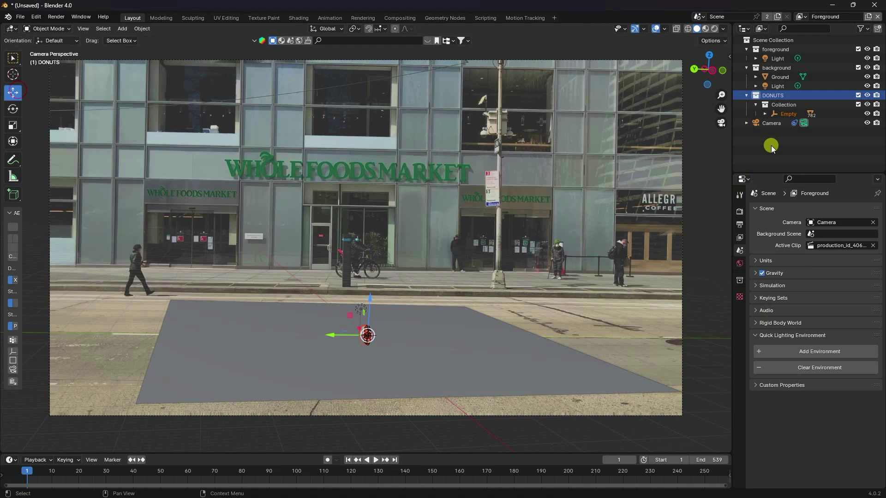
{"action": "left_click", "coordinate": [787, 113]}
{"action": "left_click_drag", "start_coordinate": [375, 299], "coordinate": [392, 229]}
{"action": "key", "text": "s"}
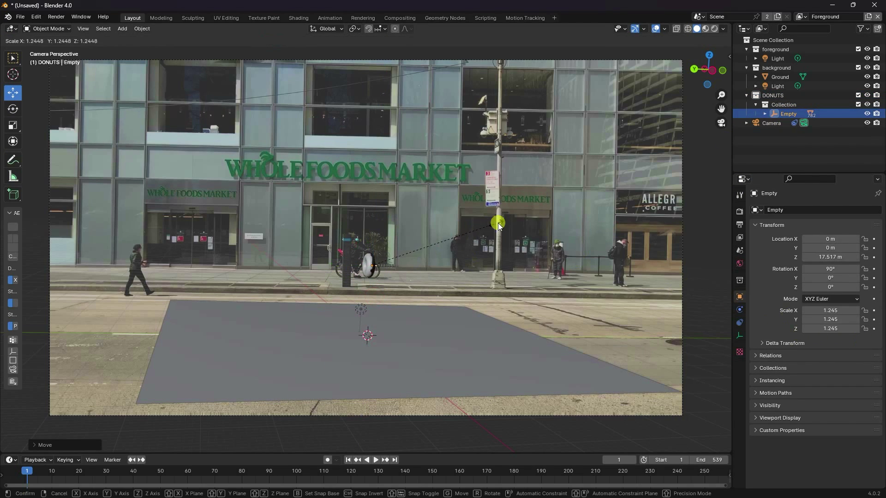
{"action": "left_click", "coordinate": [682, 157]}
- Set the donut empty's Z rotation to -90° and enlarge it to a scale of about 11.4
{"action": "mouse_move", "coordinate": [812, 287]}
{"action": "left_mouse_down"}
{"action": "mouse_move", "coordinate": [770, 299]}
{"action": "mouse_move", "coordinate": [820, 286]}
{"action": "left_mouse_up"}
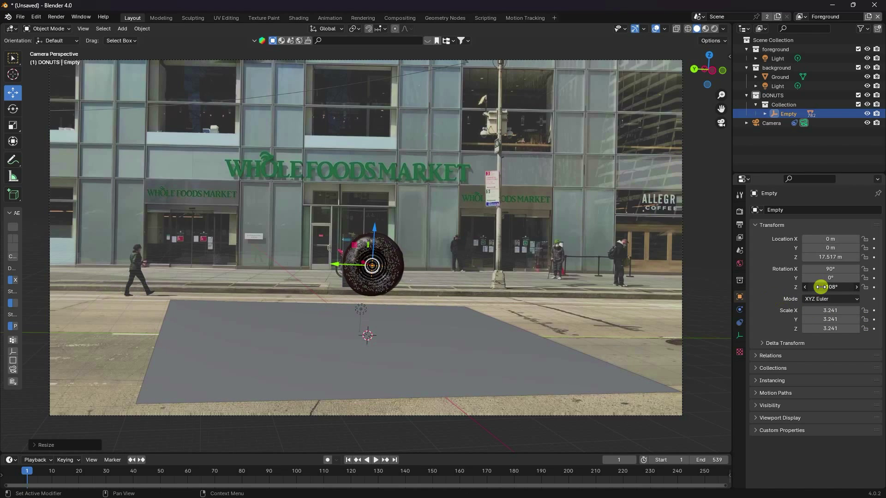
{"action": "type", "text": "-90"}
{"action": "key", "text": "Return"}
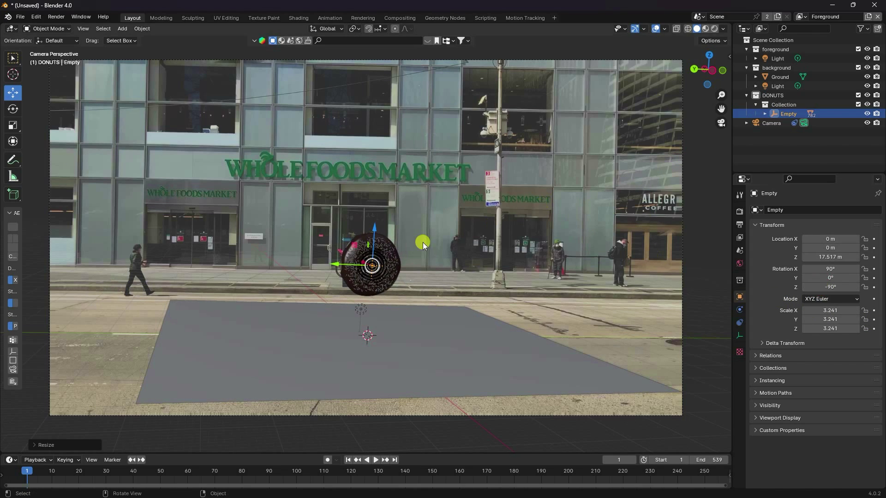
{"action": "key", "text": "s"}
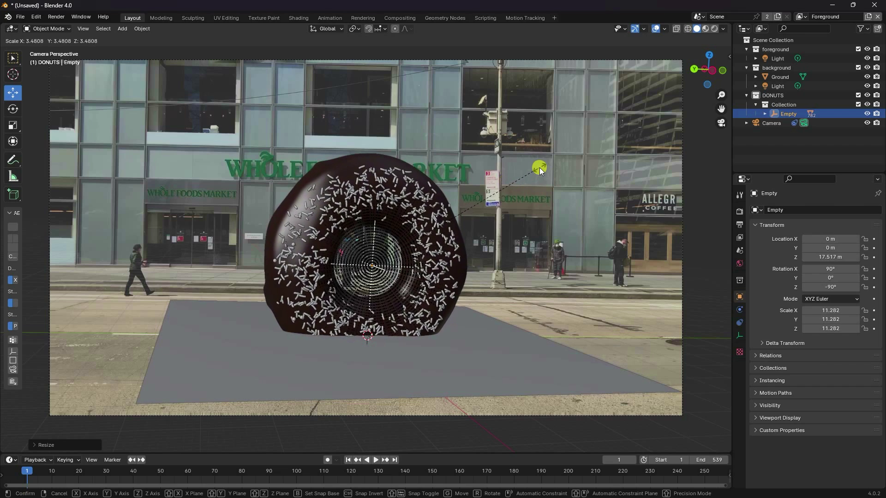
{"action": "left_click", "coordinate": [540, 167]}
- Raise the donut to about 27.24 m on Z and inspect its lower edge against the ground line in front view
{"action": "left_click_drag", "start_coordinate": [384, 230], "coordinate": [385, 190]}
{"action": "key", "text": "KP_1"}
{"action": "key", "text": "KP_Decimal"}
{"action": "scroll", "coordinate": [431, 264], "scroll_direction": "up", "scroll_amount": 2}
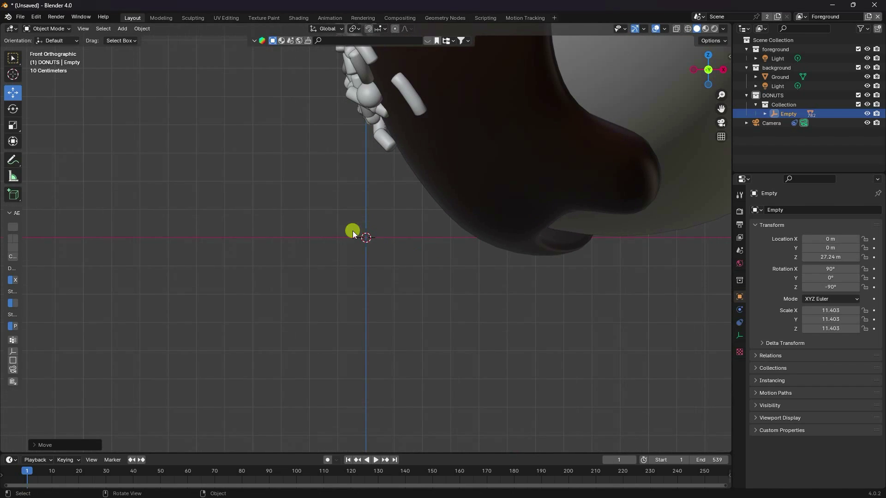
{"action": "scroll", "coordinate": [352, 231], "scroll_direction": "down", "scroll_amount": 3}
{"action": "scroll", "coordinate": [393, 259], "scroll_direction": "up", "scroll_amount": 4, "text": "shift"}
{"action": "scroll", "coordinate": [382, 323], "scroll_direction": "down", "scroll_amount": 3}
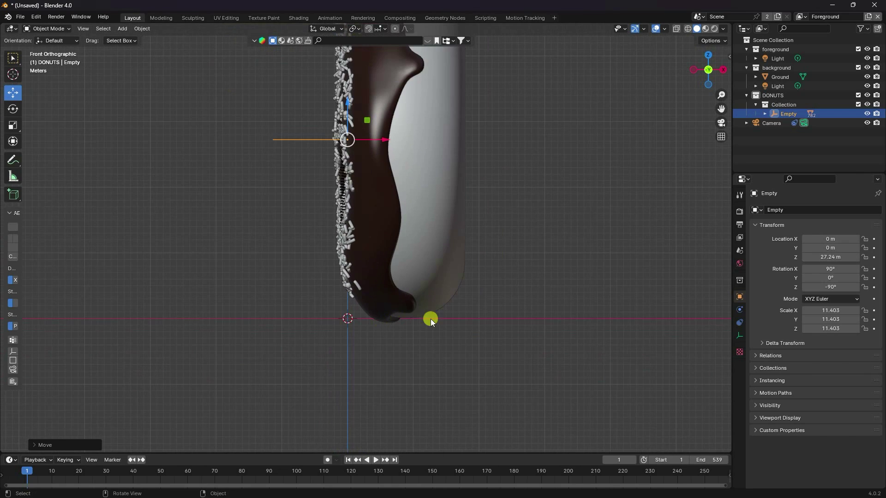
- Set the donut empty's scale to 10 and lower it to about 23.87 m on Z so it rests on the ground
{"action": "left_click", "coordinate": [835, 311]}
{"action": "type", "text": "10"}
{"action": "key", "text": "Return"}
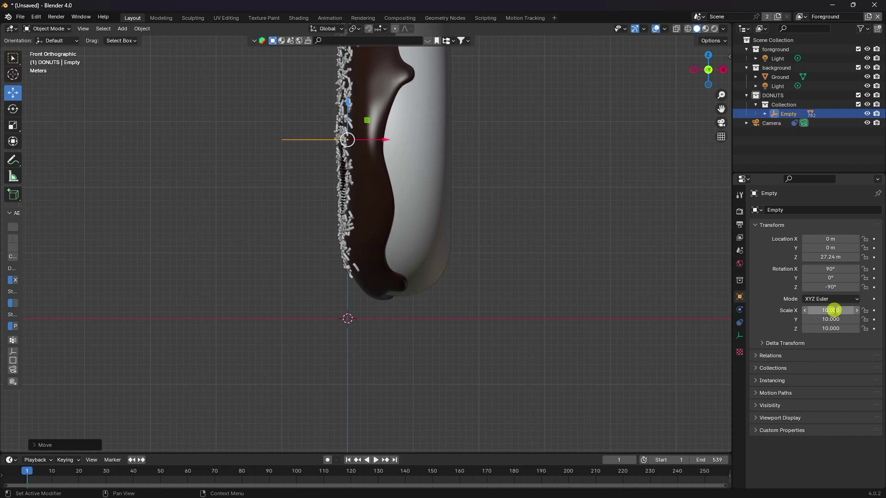
{"action": "left_click_drag", "start_coordinate": [346, 105], "coordinate": [350, 126]}
{"action": "scroll", "coordinate": [338, 203], "scroll_direction": "down", "scroll_amount": 3}
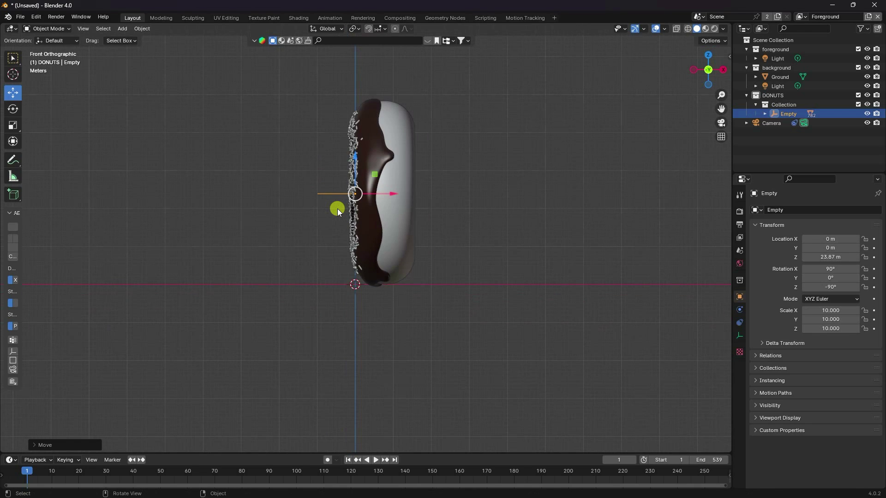
{"action": "key", "text": "KP_0"}
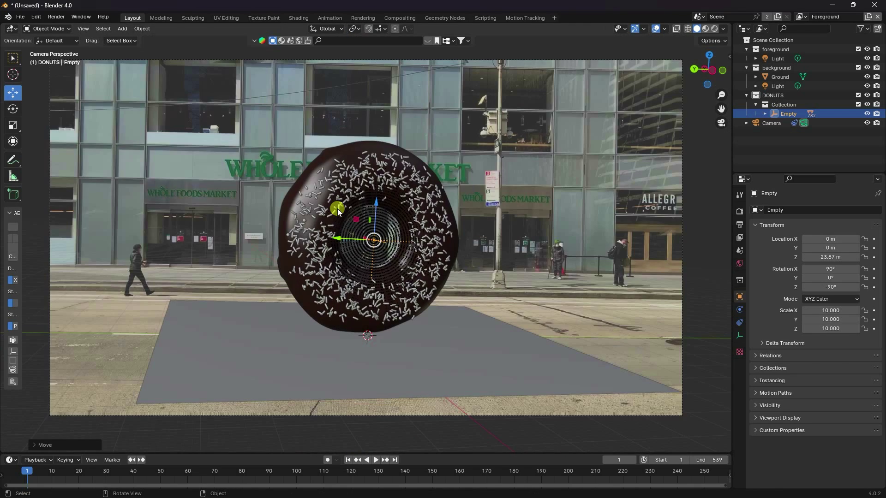
- Scale the ground plane up to about 28.27 and stretch it along Y to about 70 so it covers the road
{"action": "left_click", "coordinate": [480, 347]}
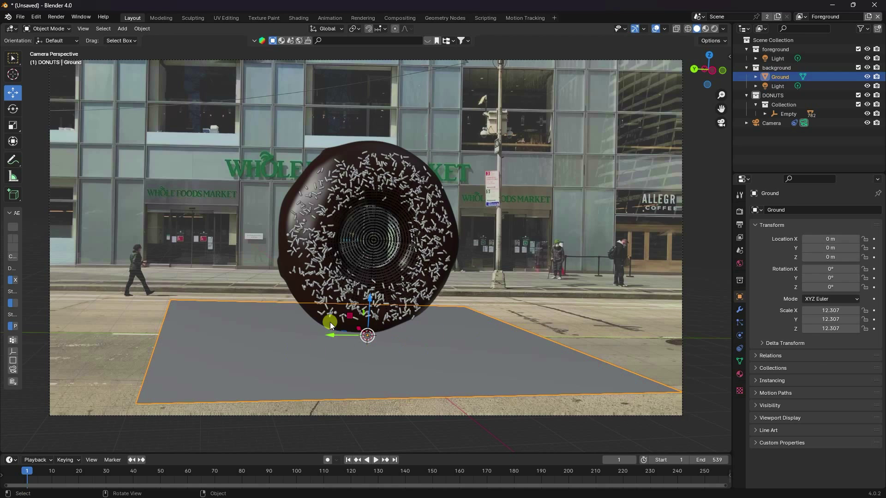
{"action": "middle_click_drag", "start_coordinate": [331, 322], "coordinate": [417, 332]}
{"action": "key", "text": "s"}
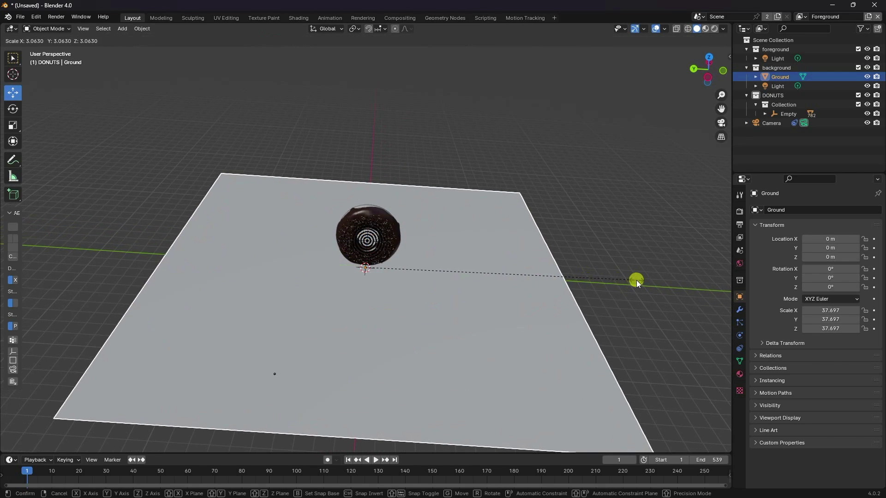
{"action": "left_click", "coordinate": [569, 277]}
{"action": "left_click", "coordinate": [13, 124]}
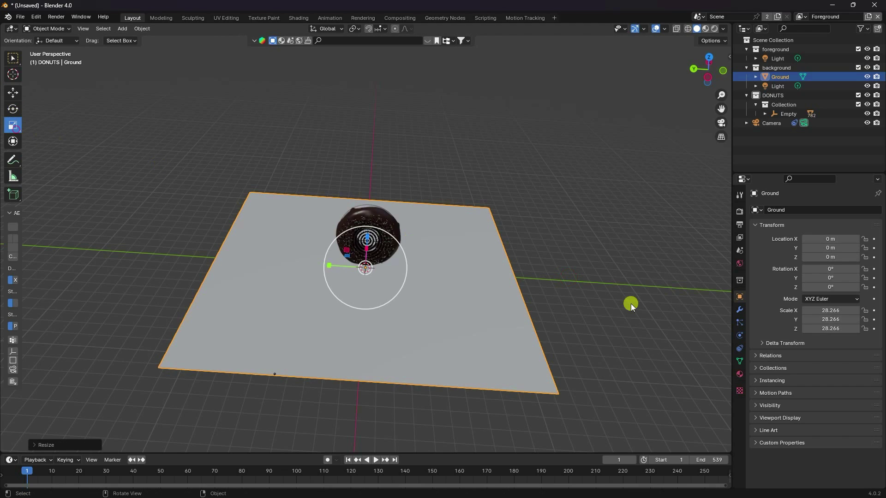
{"action": "left_click_drag", "start_coordinate": [330, 260], "coordinate": [264, 255]}
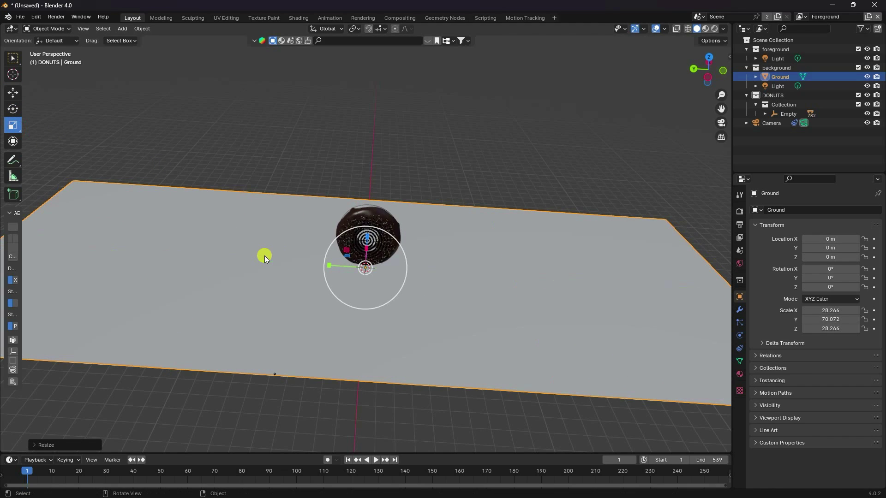
{"action": "key", "text": "KP_0"}
{"action": "key", "text": "Home"}
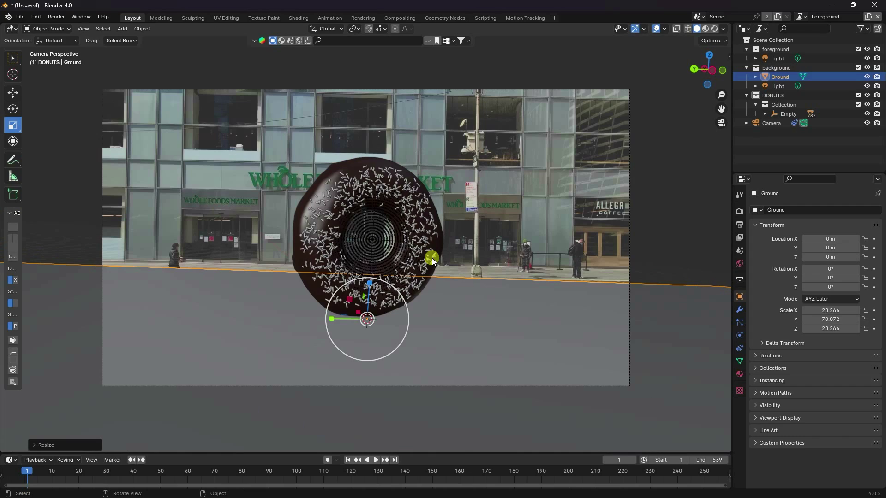
- Play the animation from frame 1 to check how the donut sticks to the road, then return to frame 1 with the Move tool active
{"action": "left_click", "coordinate": [348, 460]}
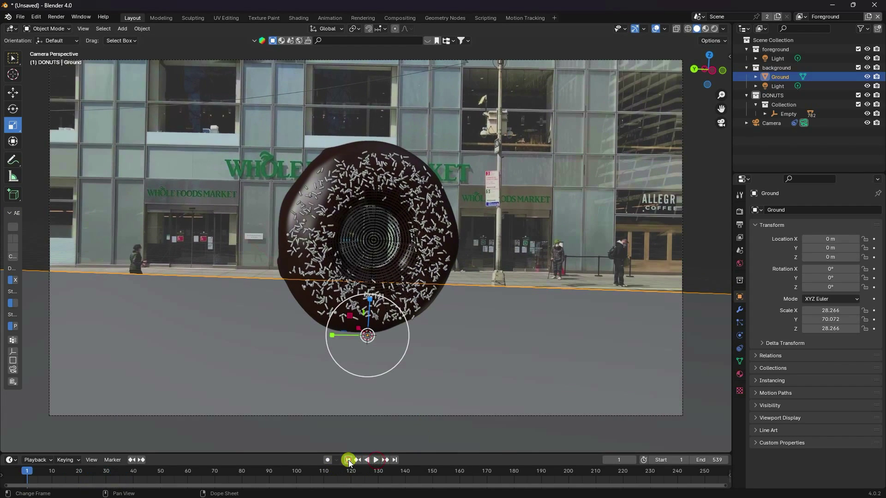
{"action": "left_click", "coordinate": [381, 460]}
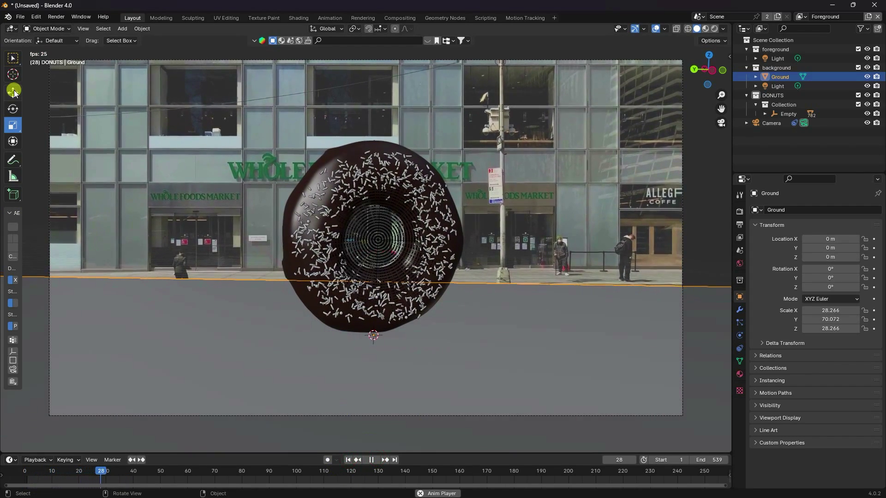
{"action": "key", "text": "shift+space"}
{"action": "key", "text": "g"}
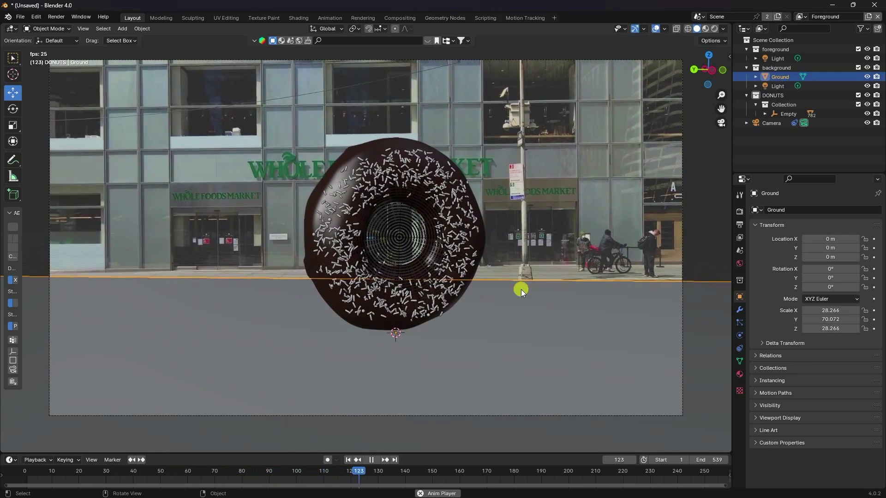
{"action": "left_click", "coordinate": [371, 460]}
{"action": "left_click", "coordinate": [348, 460]}
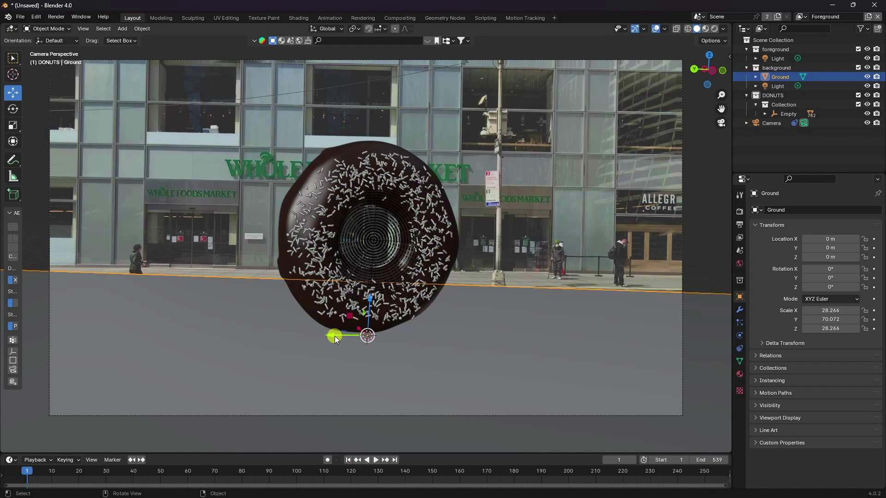
- Move the chocolate donut's empty along Y to about 40.56 m
{"action": "left_click_drag", "start_coordinate": [330, 337], "coordinate": [165, 305]}
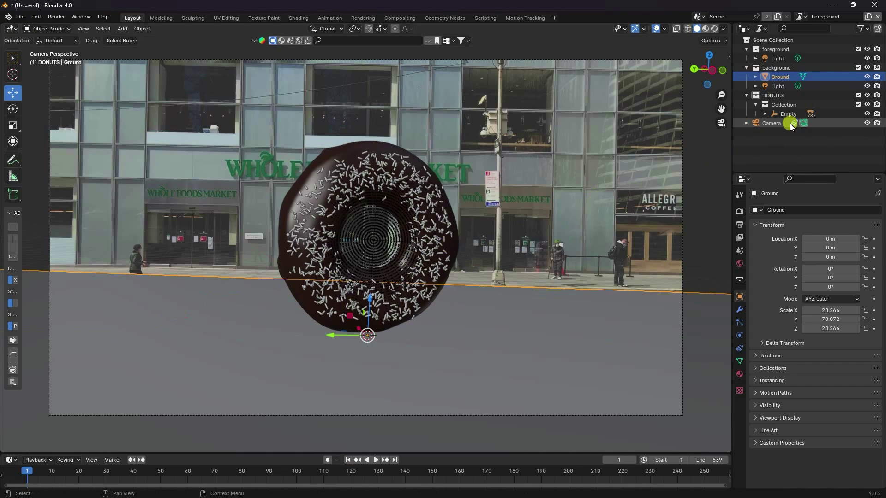
{"action": "left_click", "coordinate": [782, 113]}
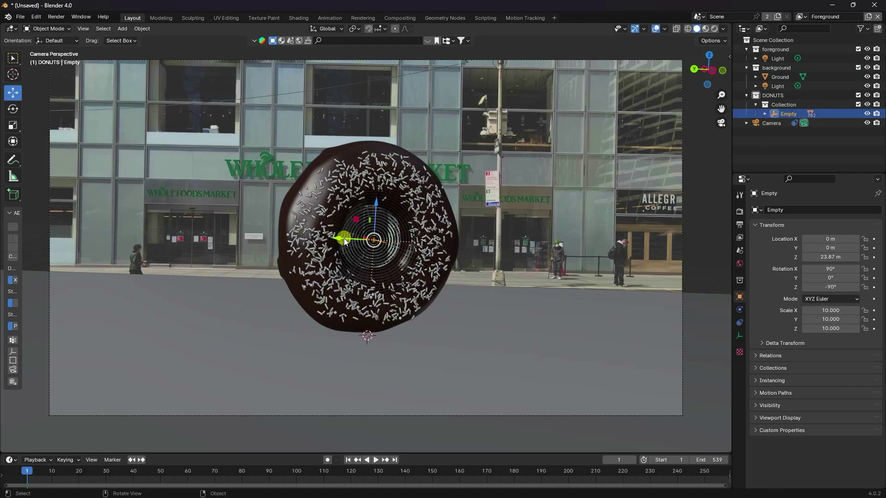
{"action": "left_click_drag", "start_coordinate": [344, 241], "coordinate": [175, 230]}
- Append the object collection named Collection from DONUT 3D 3.blend in the VFX RODE DONUT folder
{"action": "left_click", "coordinate": [20, 17]}
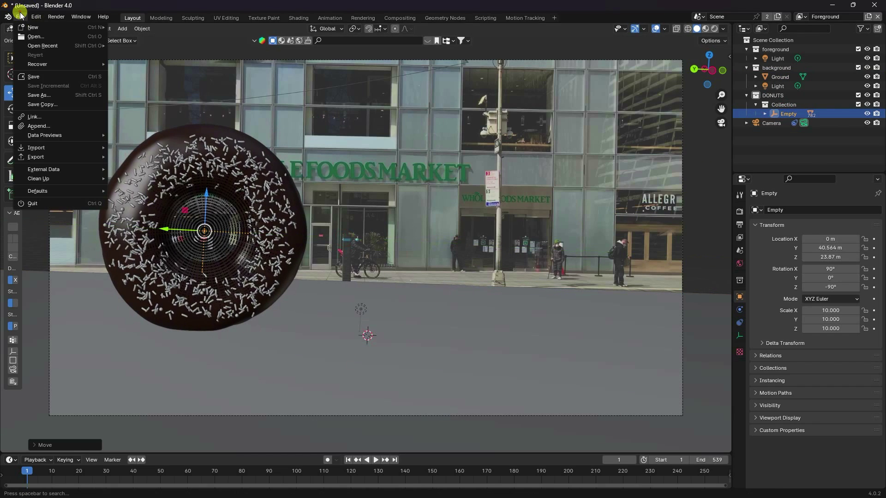
{"action": "left_click", "coordinate": [41, 127]}
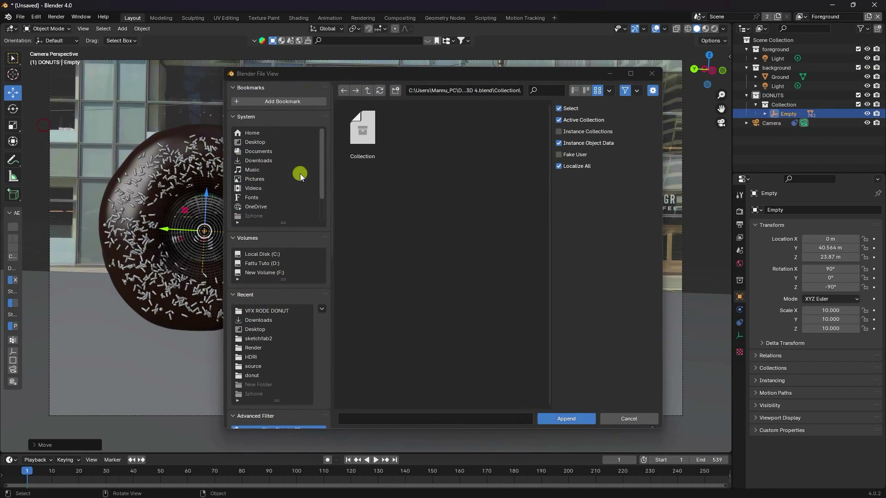
{"action": "left_click", "coordinate": [368, 90]}
{"action": "left_click", "coordinate": [367, 90]}
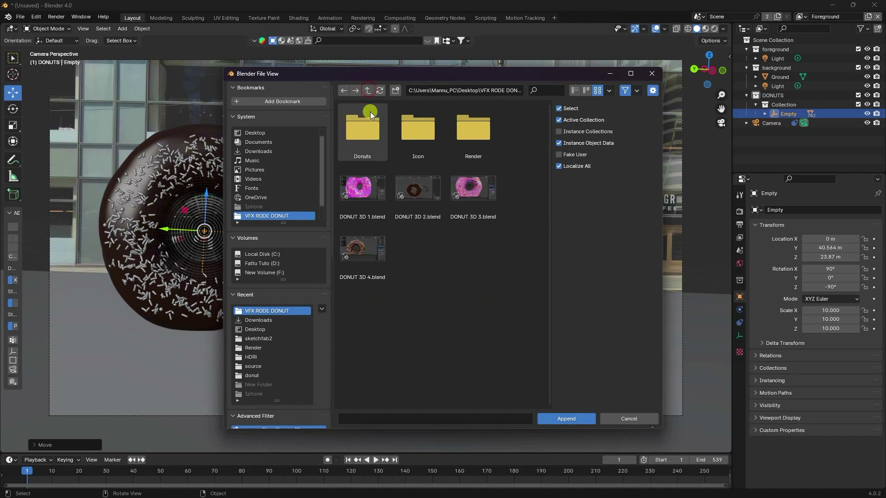
{"action": "double_click", "coordinate": [479, 192]}
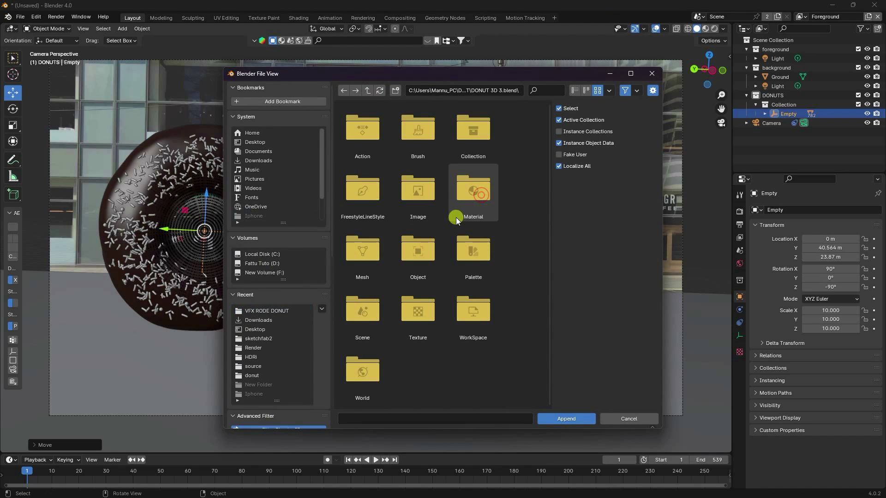
{"action": "double_click", "coordinate": [475, 133]}
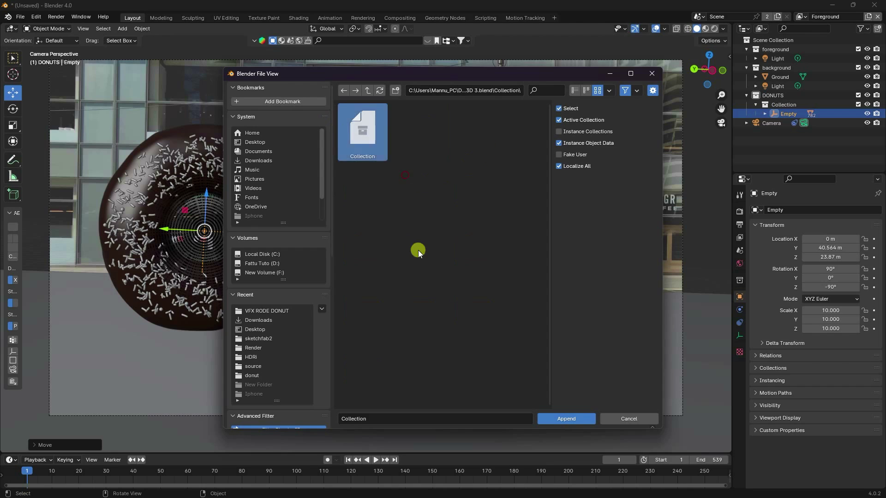
{"action": "left_click", "coordinate": [565, 420]}
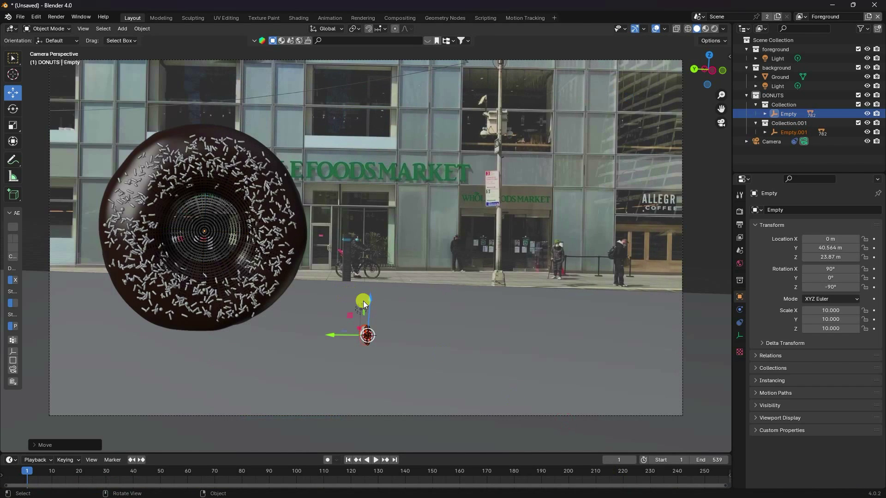
- Scale the newly appended donut up to about 10.59 and raise it to about 25.61 m on Z
{"action": "key", "text": "s"}
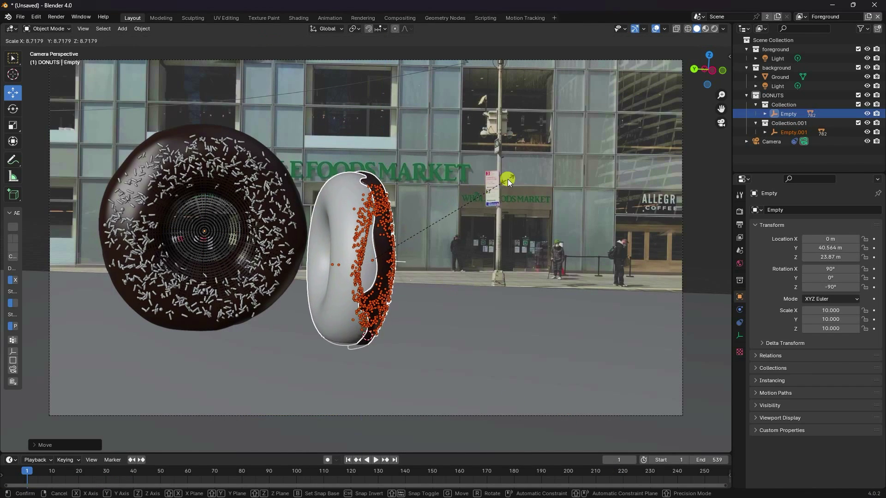
{"action": "left_click", "coordinate": [525, 173]}
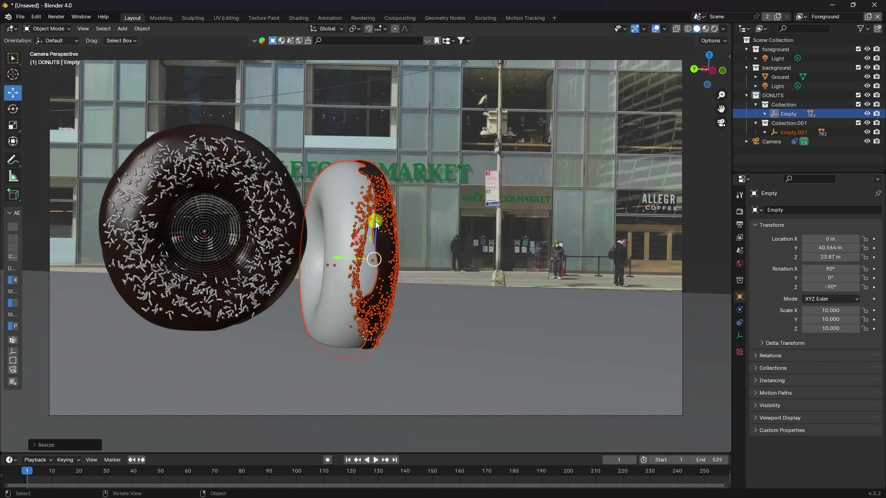
{"action": "key", "text": "g"}
{"action": "key", "text": "z"}
{"action": "left_click", "coordinate": [433, 191]}
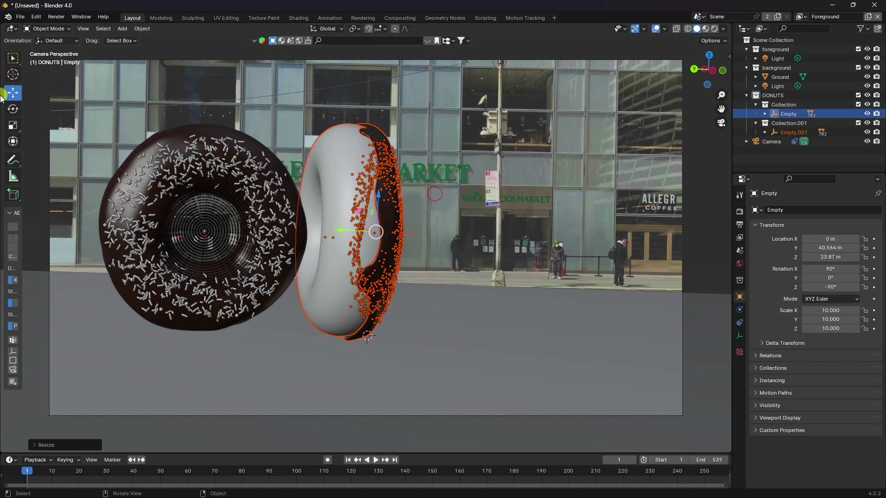
- Rename the first donut's empty to 1 and the second donut's empty to 2
{"action": "left_click", "coordinate": [12, 110]}
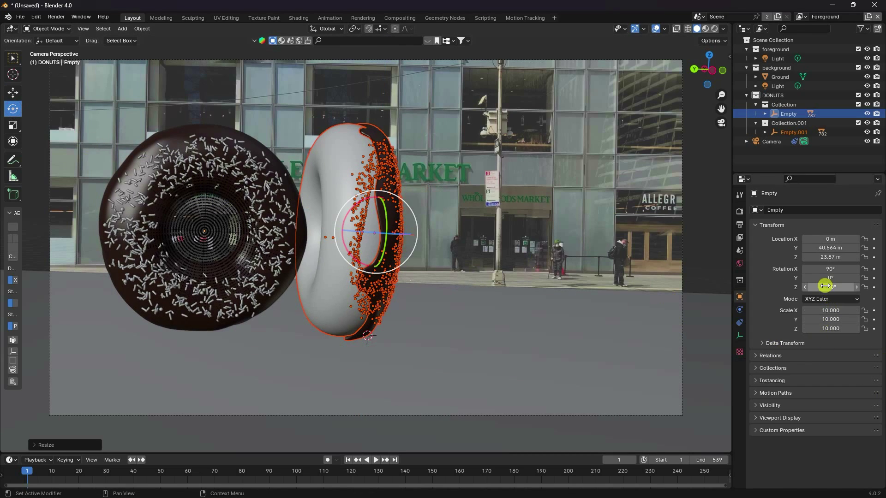
{"action": "left_click", "coordinate": [785, 113]}
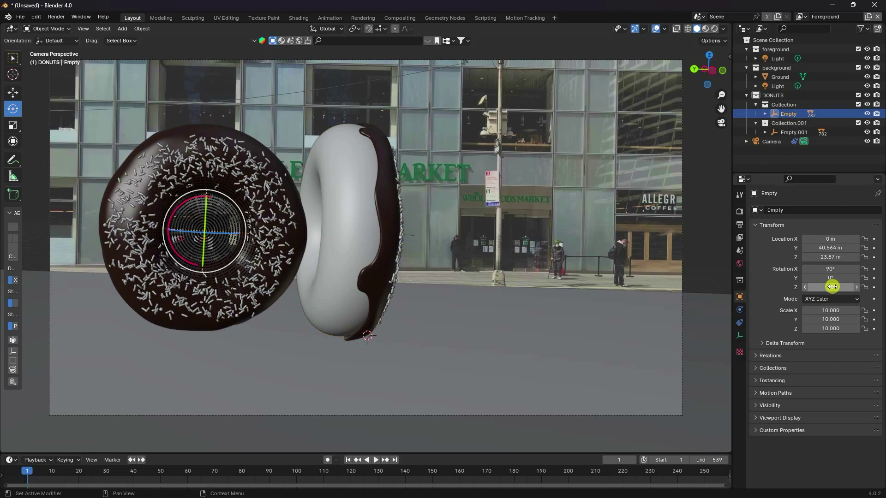
{"action": "left_click", "coordinate": [790, 132]}
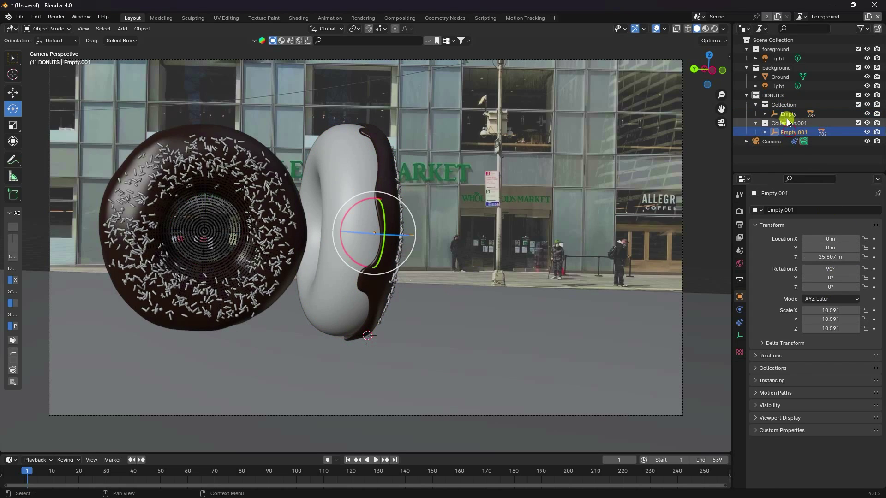
{"action": "double_click", "coordinate": [784, 114]}
{"action": "type", "text": "1"}
{"action": "key", "text": "Return"}
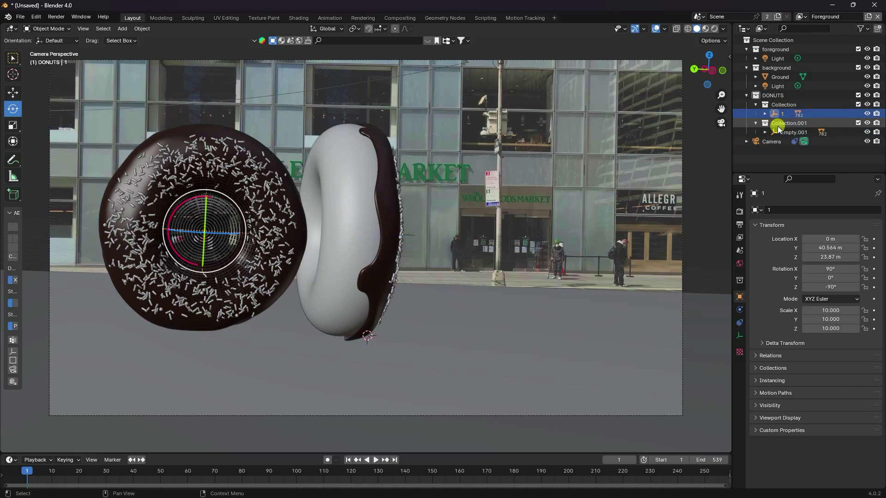
{"action": "double_click", "coordinate": [784, 132]}
{"action": "type", "text": "2"}
{"action": "key", "text": "Return"}
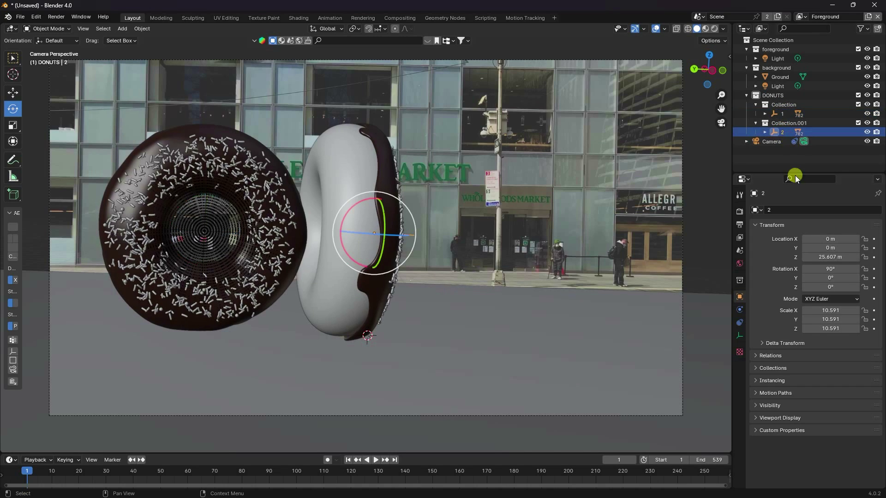
- Set donut 2's Z rotation to -90° and move it along Y to about -16.7 m, clear of donut 1
{"action": "left_click_drag", "start_coordinate": [837, 287], "coordinate": [784, 291]}
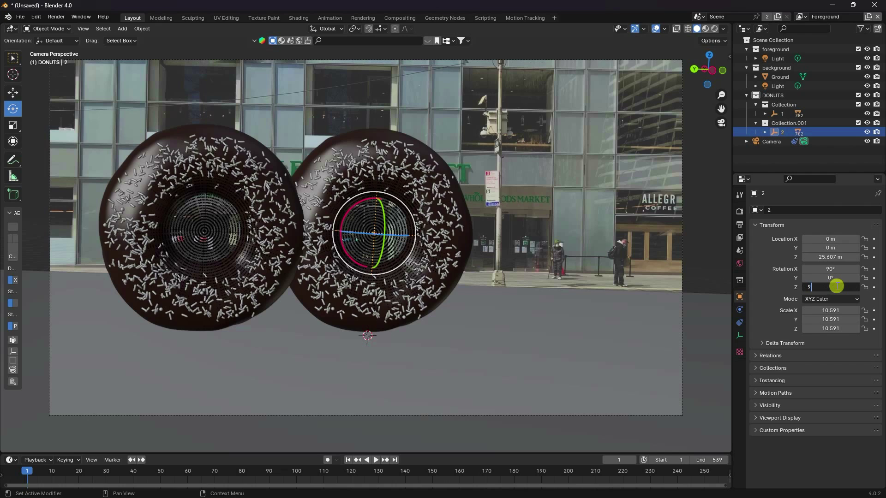
{"action": "key", "text": "Return"}
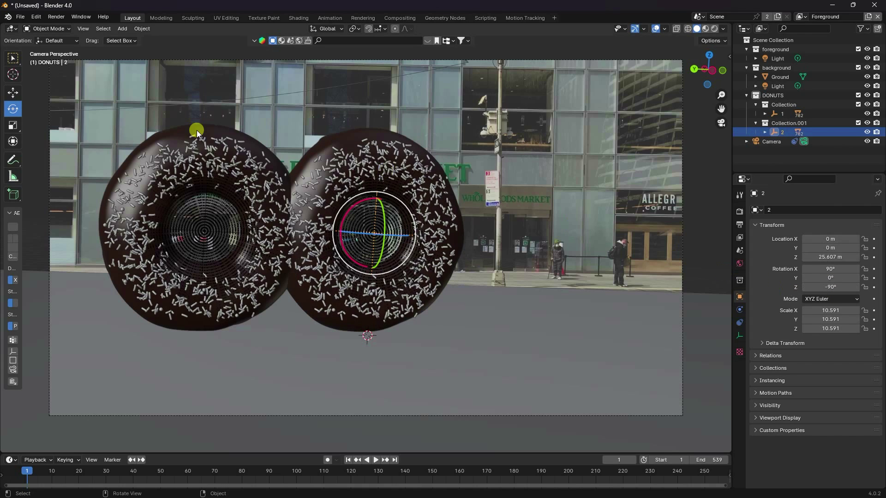
{"action": "left_click", "coordinate": [13, 93]}
{"action": "key", "text": "KP_7"}
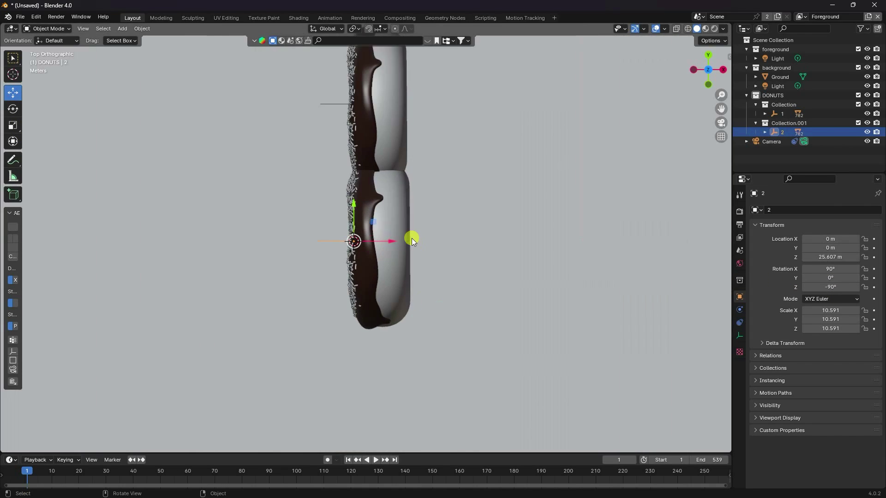
{"action": "left_click_drag", "start_coordinate": [352, 203], "coordinate": [352, 272]}
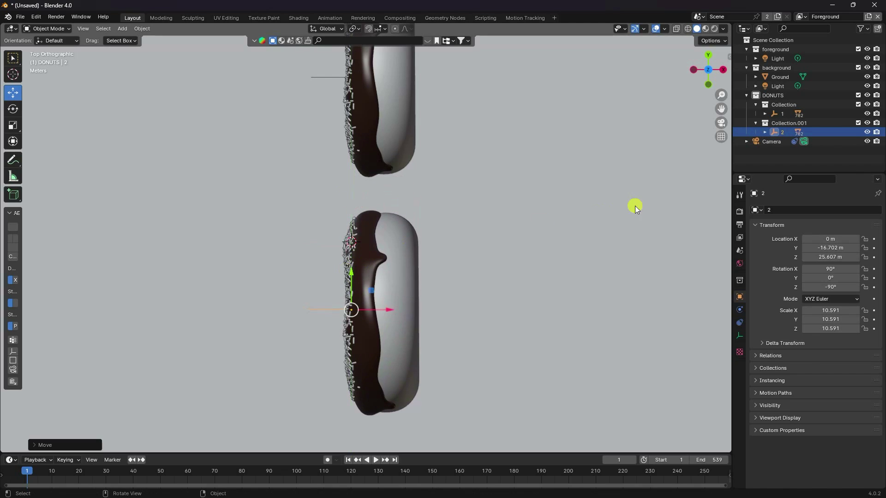
{"action": "key", "text": "KP_0"}
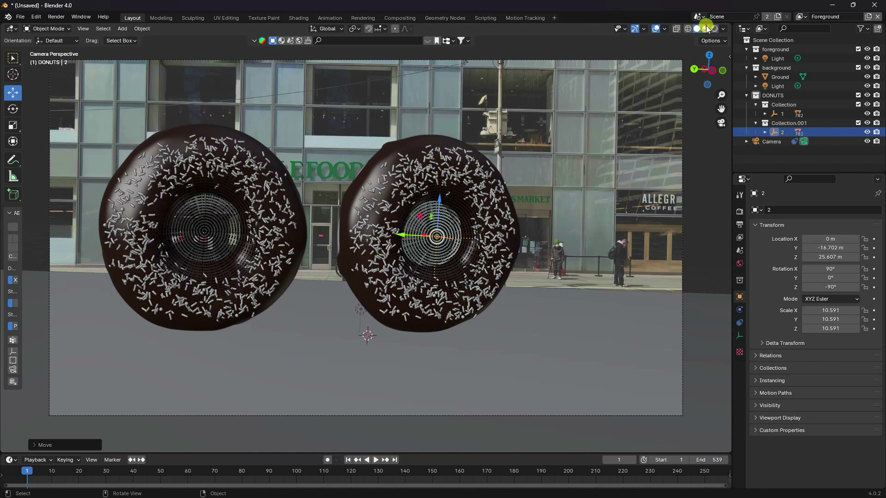
- Show the scene in Material Preview and set rendering to Cycles with GPU Compute and 256 maximum render samples
{"action": "left_click", "coordinate": [705, 28]}
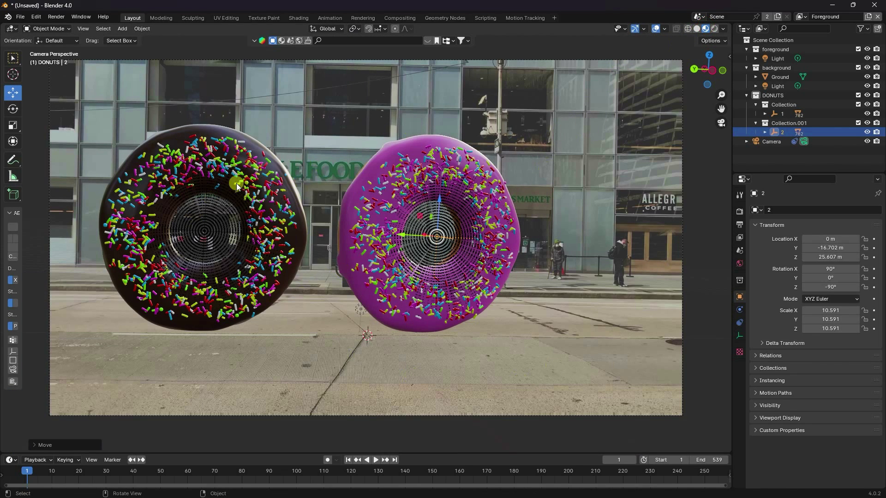
{"action": "left_click", "coordinate": [739, 212]}
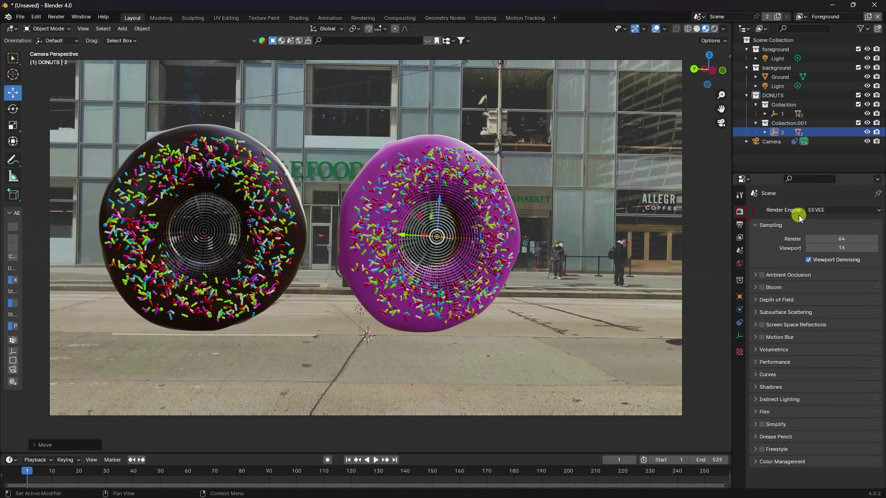
{"action": "left_click", "coordinate": [816, 211]}
{"action": "left_click", "coordinate": [820, 242]}
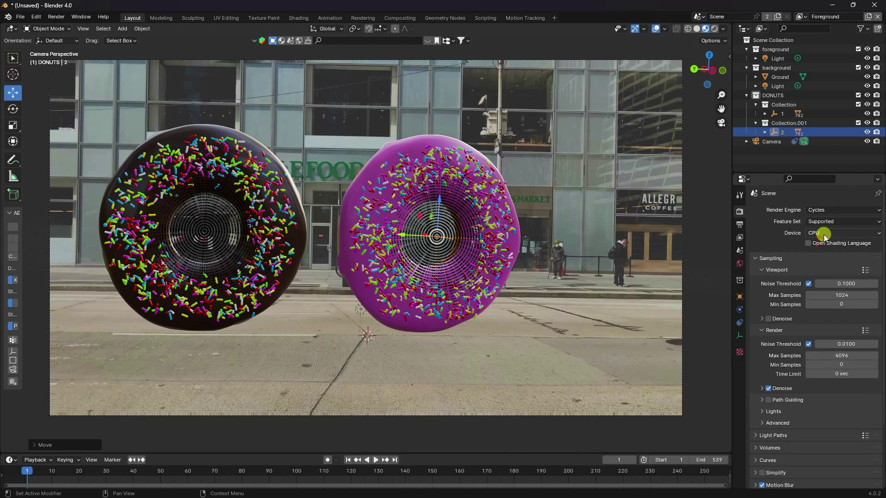
{"action": "left_click", "coordinate": [824, 233]}
{"action": "left_click", "coordinate": [820, 258]}
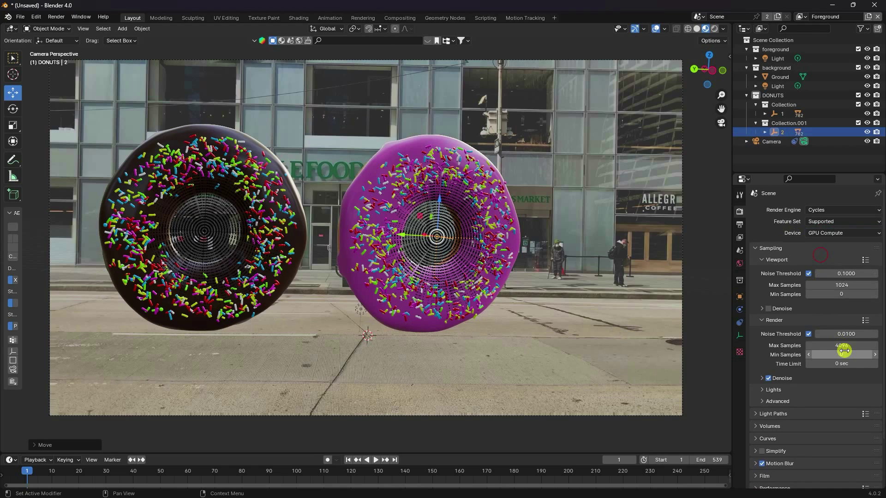
{"action": "key", "text": "Return"}
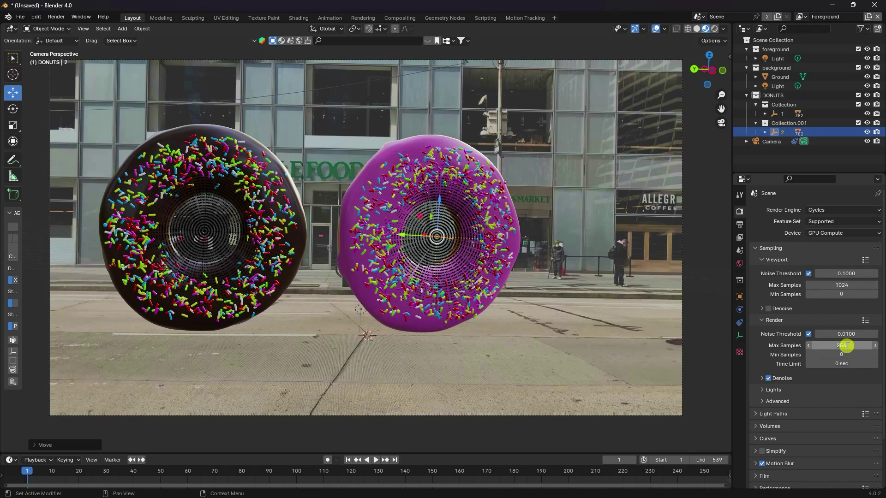
- Turn off motion blur and set the color management view transform to Standard
{"action": "scroll", "coordinate": [779, 388], "scroll_direction": "down", "scroll_amount": 3}
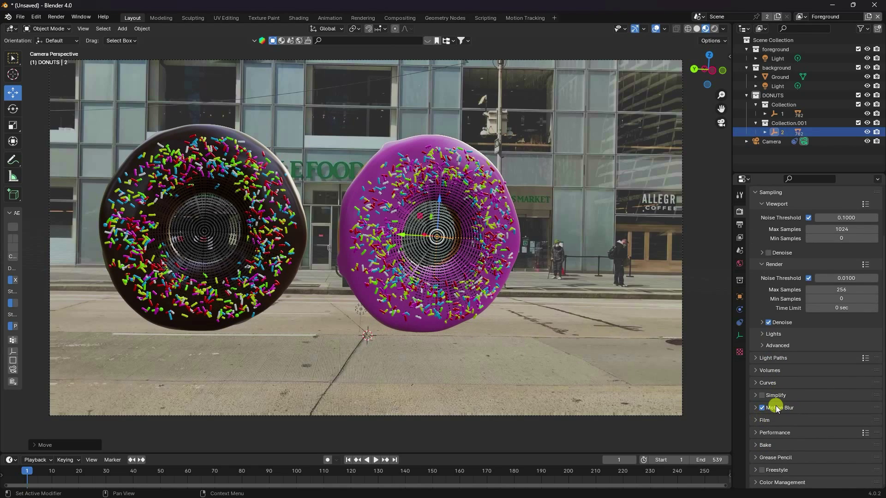
{"action": "left_click", "coordinate": [761, 409]}
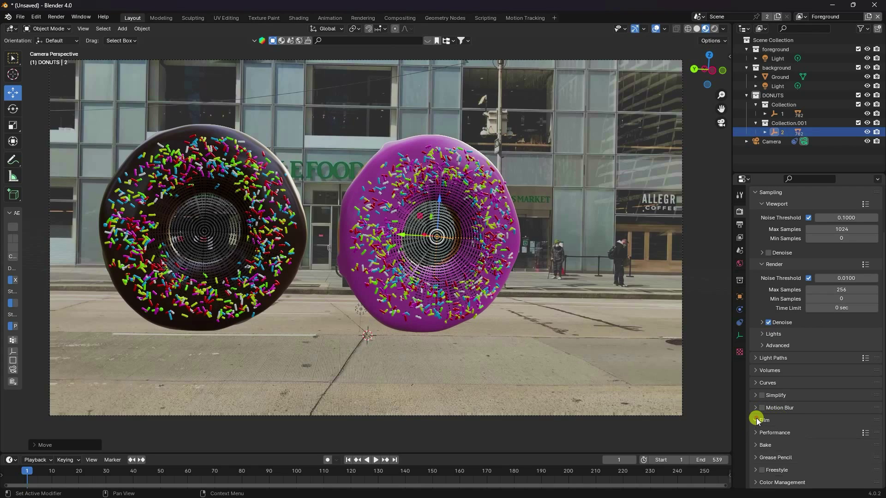
{"action": "left_click", "coordinate": [757, 421]}
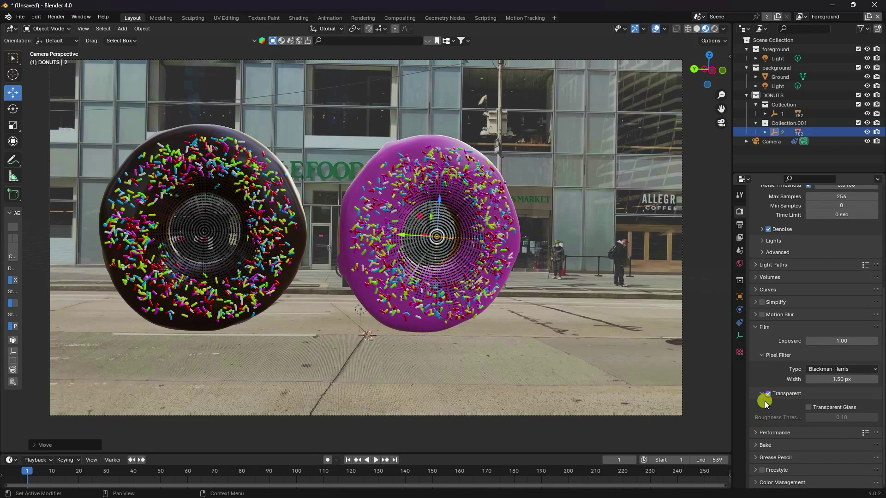
{"action": "left_click", "coordinate": [757, 483]}
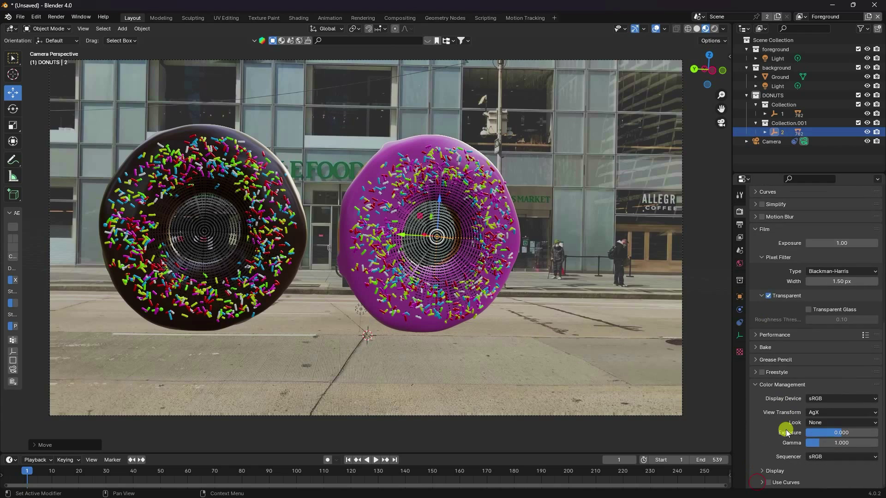
{"action": "left_click", "coordinate": [815, 411]}
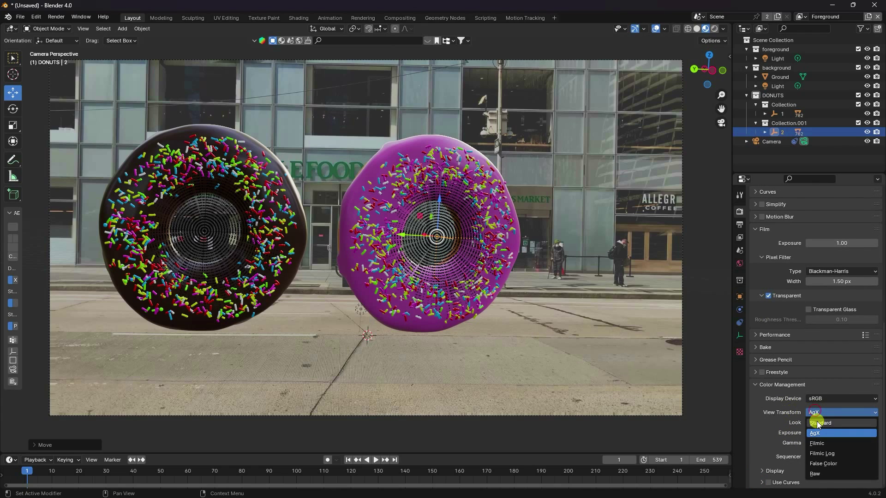
{"action": "left_click", "coordinate": [817, 421]}
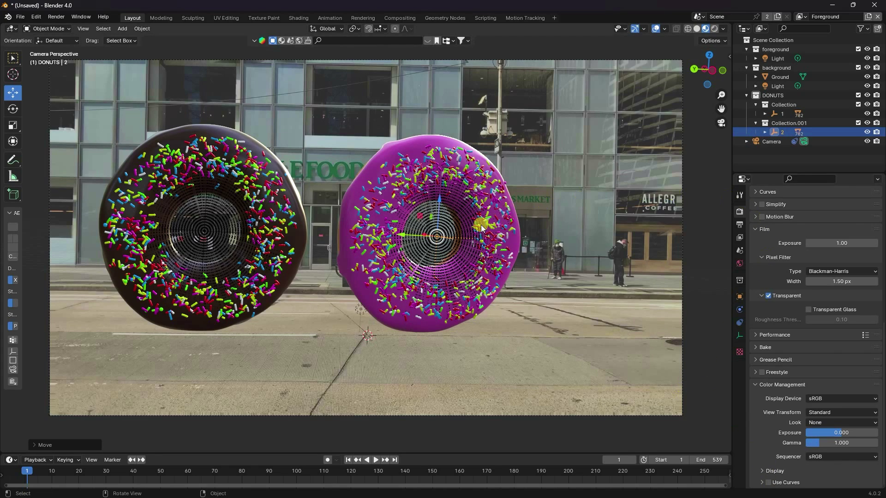
- Append Collection 1 from DONUT 3D 2.blend in the VFX RODE DONUT folder
{"action": "left_click", "coordinate": [21, 17]}
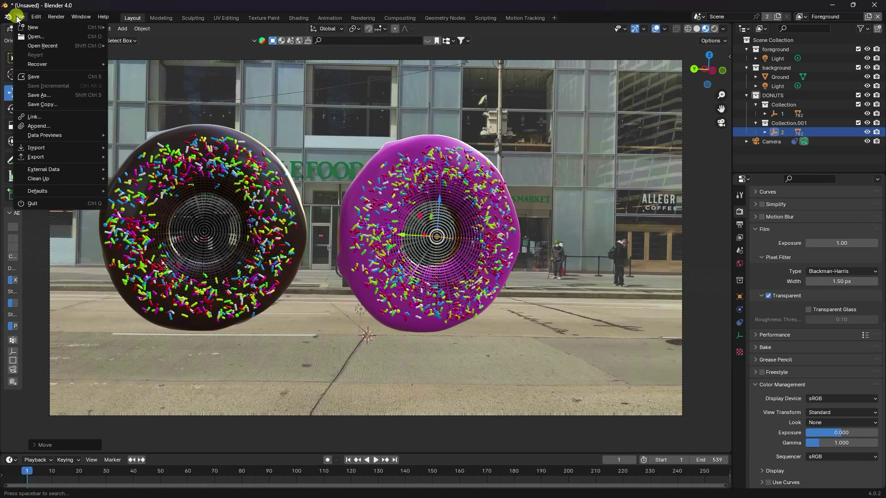
{"action": "left_click", "coordinate": [46, 123]}
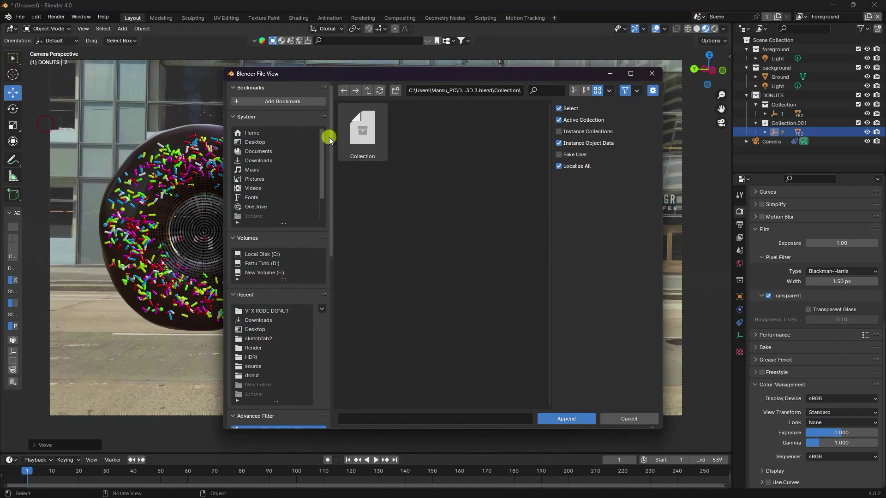
{"action": "left_click", "coordinate": [368, 88]}
{"action": "left_click", "coordinate": [368, 89]}
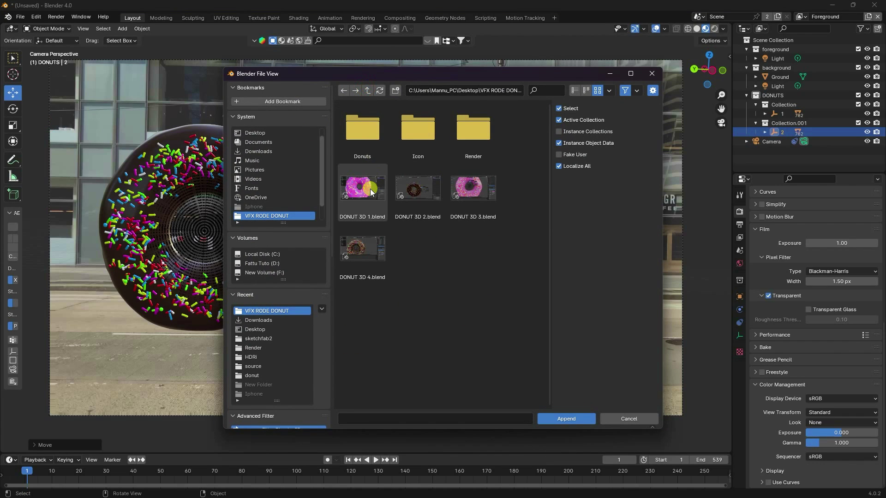
{"action": "left_click", "coordinate": [420, 198]}
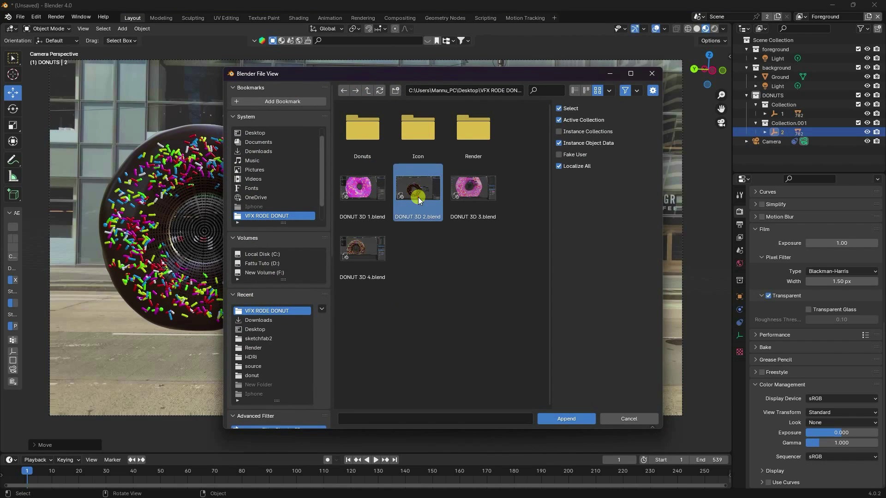
{"action": "left_click", "coordinate": [571, 420]}
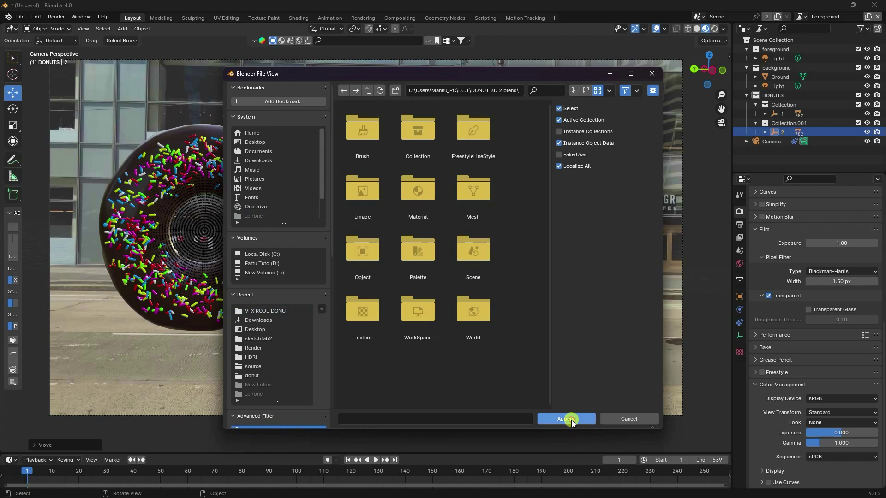
{"action": "double_click", "coordinate": [428, 151]}
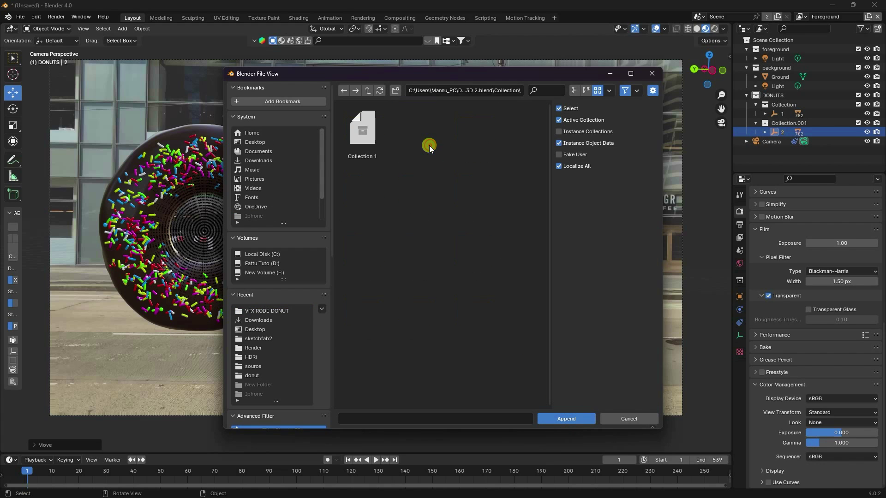
{"action": "double_click", "coordinate": [362, 127]}
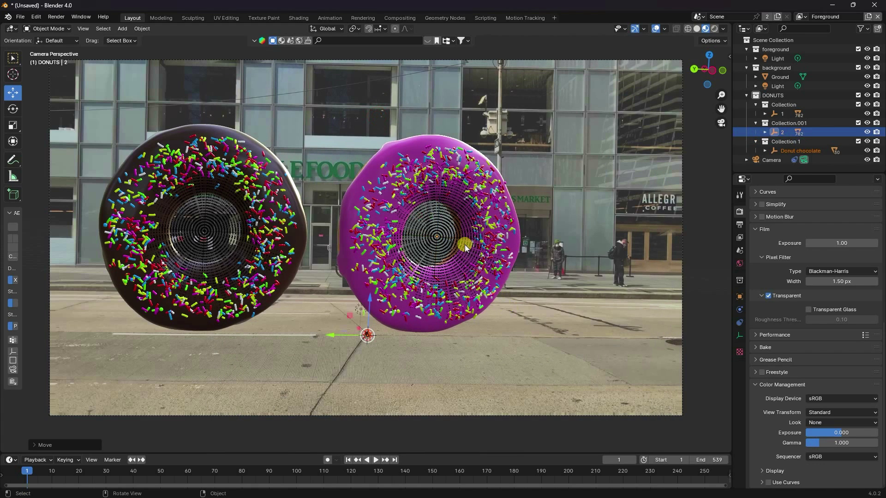
- Raise the appended chocolate donut to about 22.9 m on Z and scale it uniformly to about 16.2
{"action": "left_click_drag", "start_coordinate": [373, 301], "coordinate": [417, 221]}
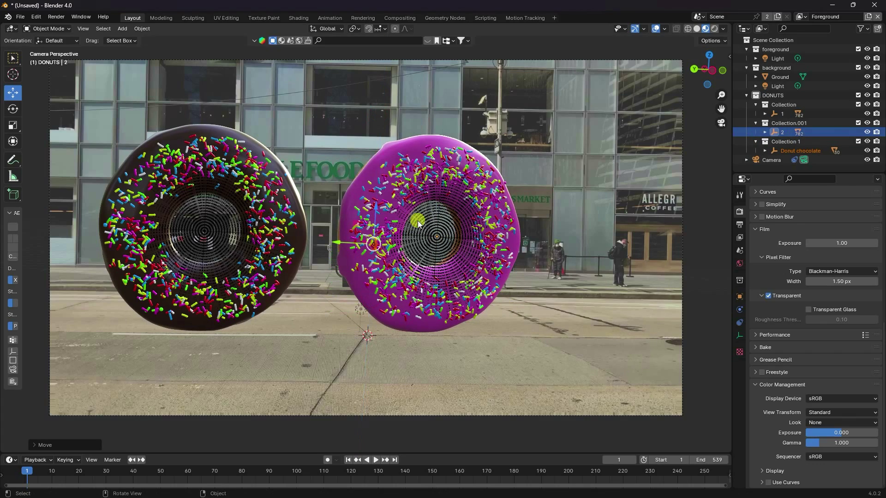
{"action": "key", "text": "s"}
{"action": "left_click", "coordinate": [603, 165]}
{"action": "key", "text": "s"}
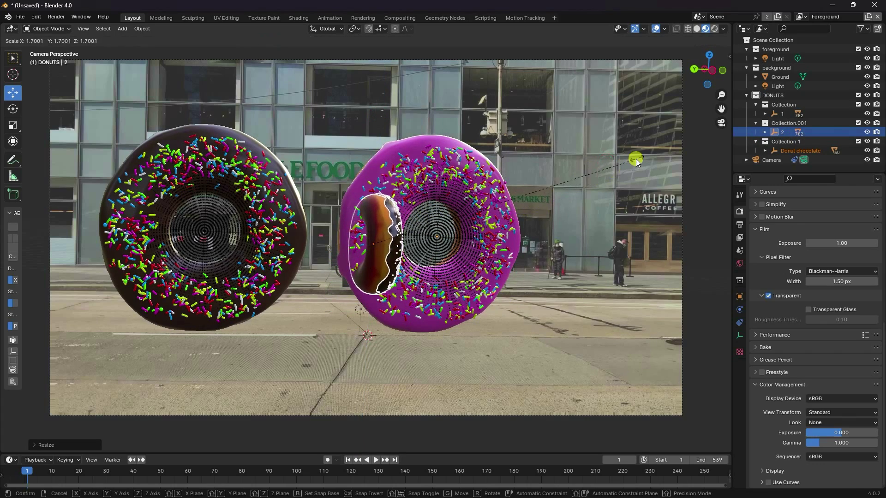
{"action": "left_click", "coordinate": [655, 147]}
{"action": "key", "text": "s"}
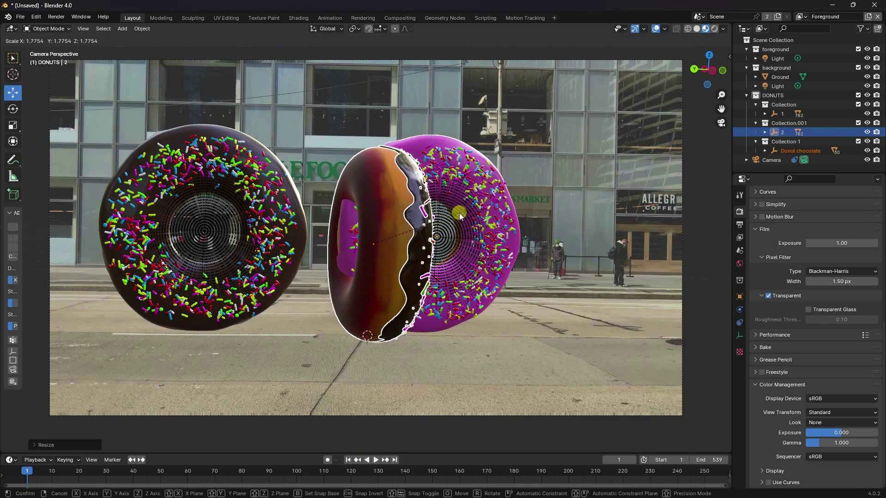
{"action": "left_click", "coordinate": [377, 210]}
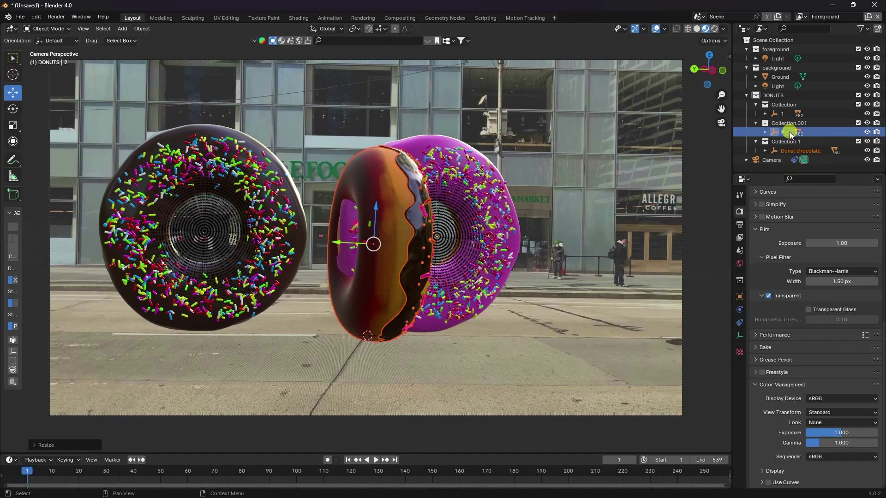
- Switch the Donut chocolate empty's rotation mode to XYZ Euler and set its Z rotation to -90°
{"action": "left_click", "coordinate": [785, 152]}
{"action": "left_click", "coordinate": [739, 295]}
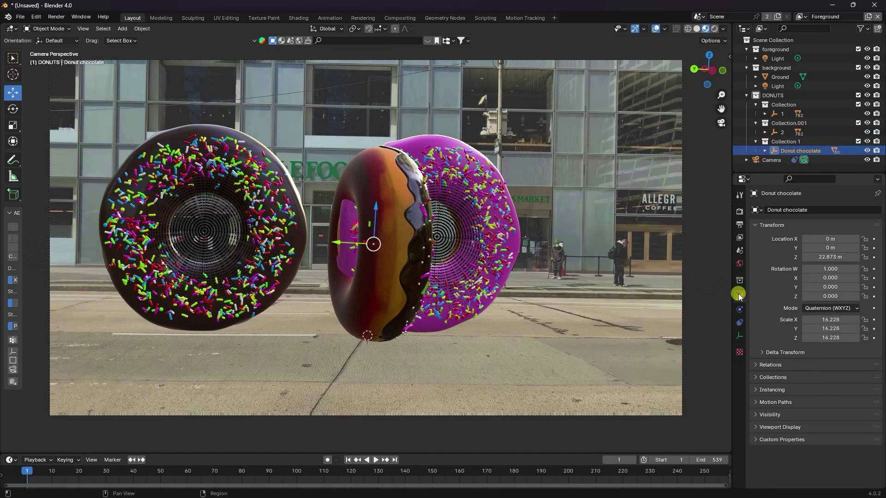
{"action": "left_click", "coordinate": [833, 308]}
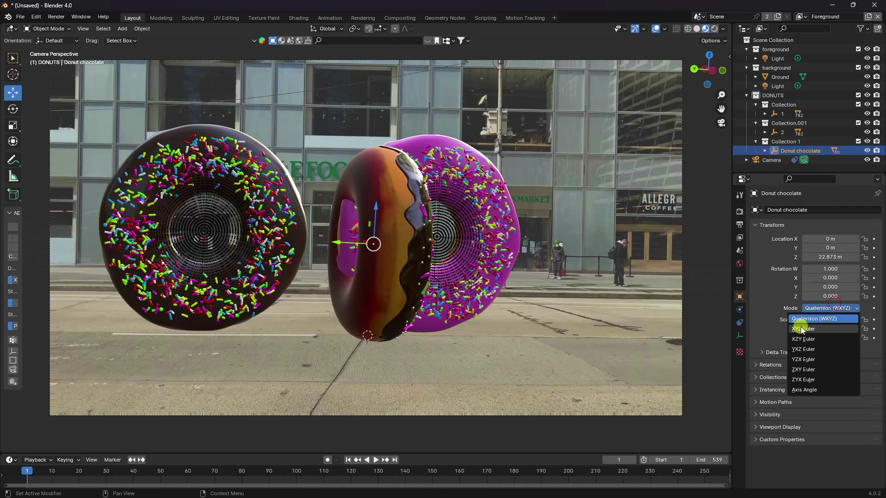
{"action": "left_click", "coordinate": [802, 329]}
{"action": "mouse_move", "coordinate": [832, 287]}
{"action": "left_mouse_down"}
{"action": "mouse_move", "coordinate": [785, 291]}
{"action": "mouse_move", "coordinate": [833, 287]}
{"action": "left_mouse_up"}
{"action": "left_click", "coordinate": [833, 287]}
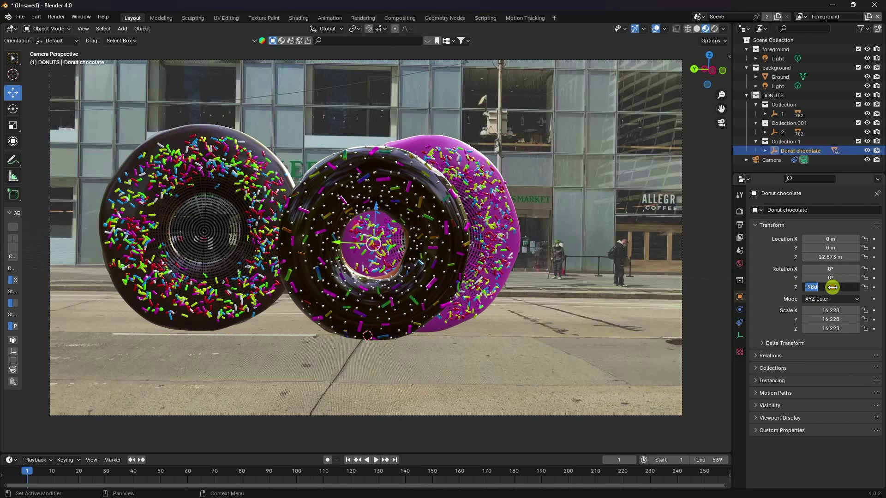
{"action": "key", "text": "Return"}
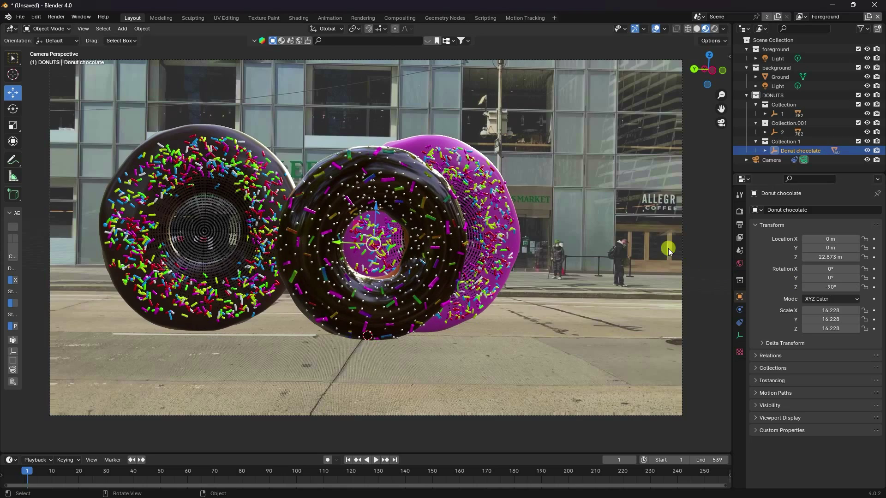
- Adjust the chocolate donut's height to about 23.9 m on Z so its base meets the ground line in front view
{"action": "left_click_drag", "start_coordinate": [373, 210], "coordinate": [376, 198]}
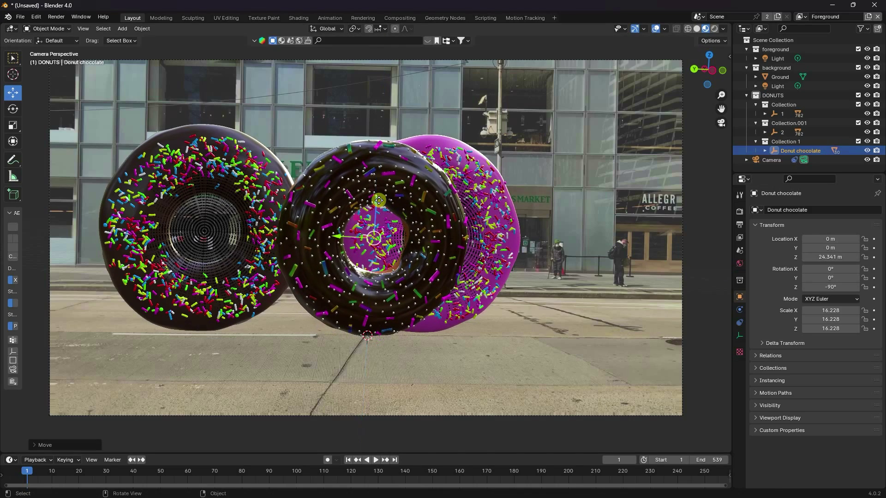
{"action": "key", "text": "KP_5"}
{"action": "key", "text": "KP_1"}
{"action": "scroll", "coordinate": [382, 221], "scroll_direction": "up", "scroll_amount": 6}
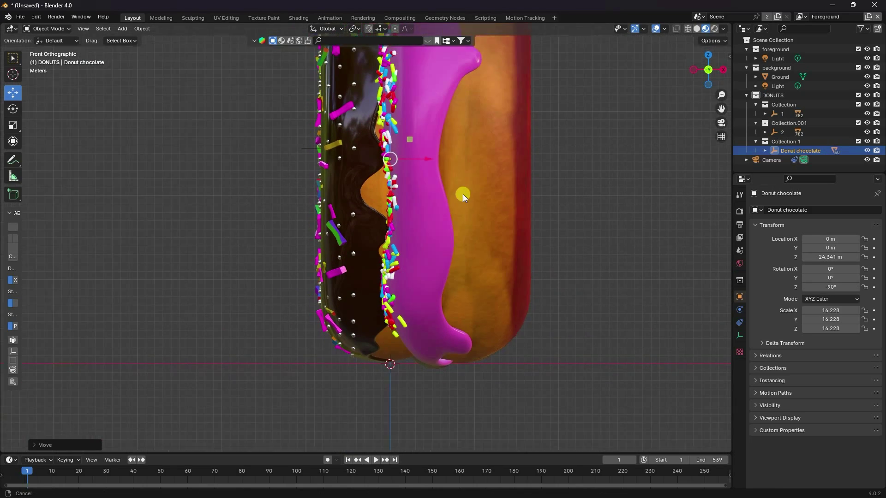
{"action": "key", "text": "s"}
{"action": "key", "text": "Escape"}
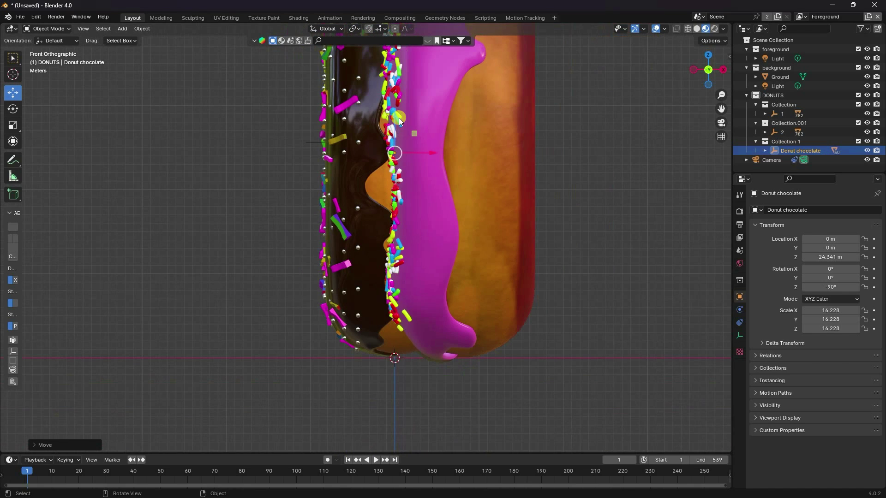
{"action": "left_click_drag", "start_coordinate": [395, 117], "coordinate": [395, 120]}
- Lower donut 2 to about 25.4 m on Z to meet the ground, and return to the camera view
{"action": "left_click", "coordinate": [782, 133]}
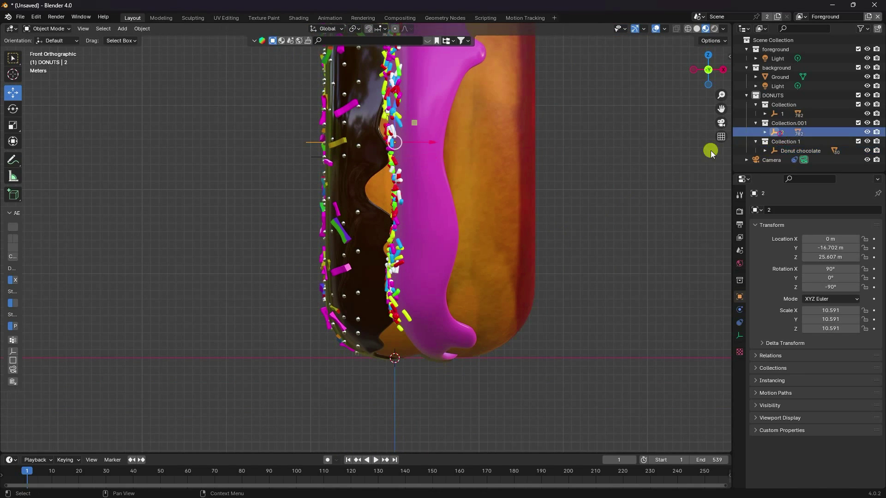
{"action": "scroll", "coordinate": [365, 214], "scroll_direction": "down", "scroll_amount": 6}
{"action": "scroll", "coordinate": [425, 217], "scroll_direction": "up", "scroll_amount": 5}
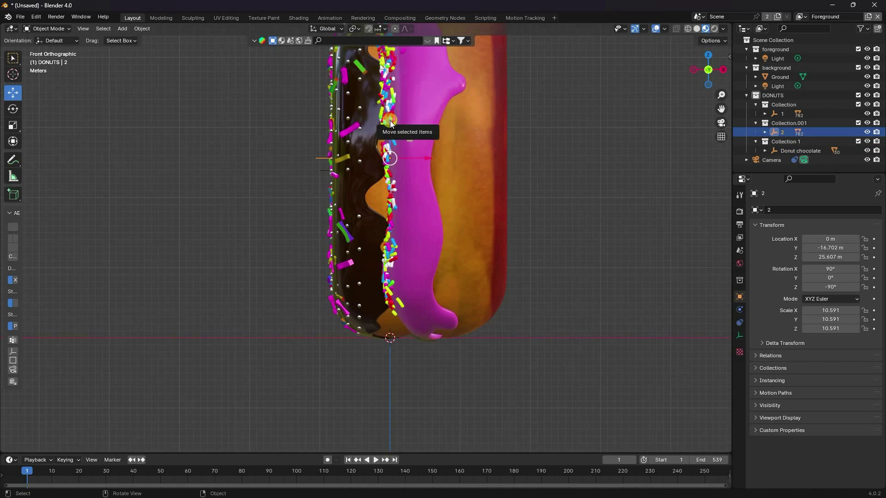
{"action": "left_click_drag", "start_coordinate": [389, 121], "coordinate": [389, 121]}
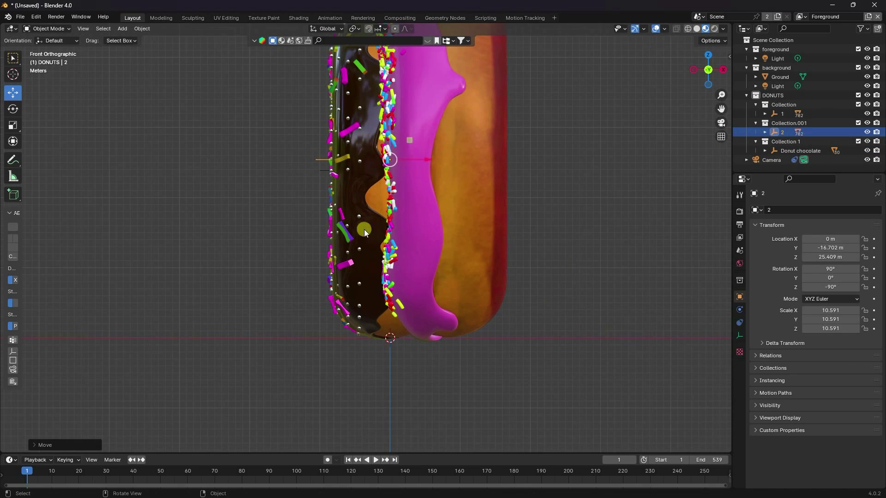
{"action": "key", "text": "KP_0"}
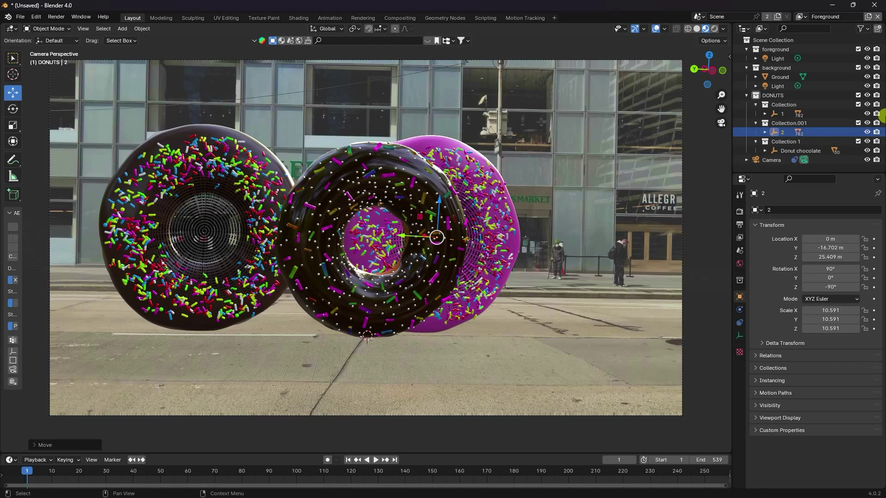
- Rename the Donut chocolate empty to 3
{"action": "double_click", "coordinate": [785, 151]}
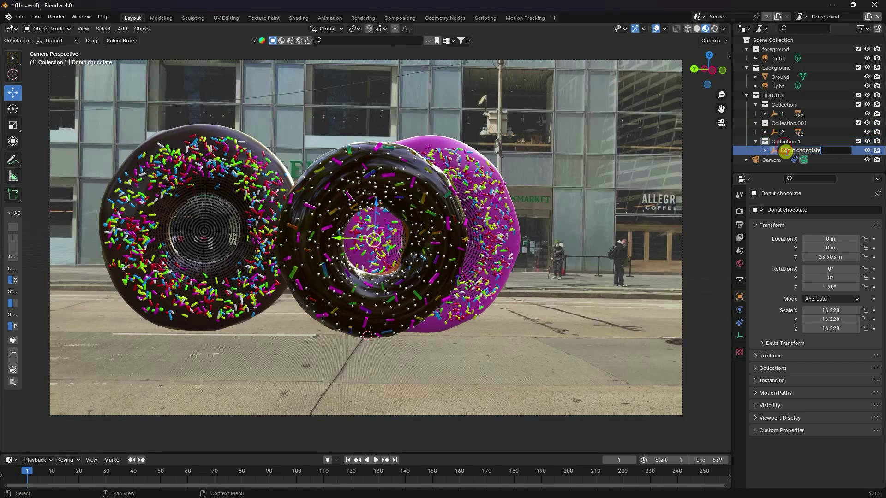
{"action": "type", "text": "3"}
{"action": "key", "text": "Return"}
- Move donut 3 to about -74.7 m on Y and 7.7 m on X, in line with the other donuts
{"action": "left_click_drag", "start_coordinate": [337, 235], "coordinate": [580, 251]}
{"action": "key", "text": "KP_0"}
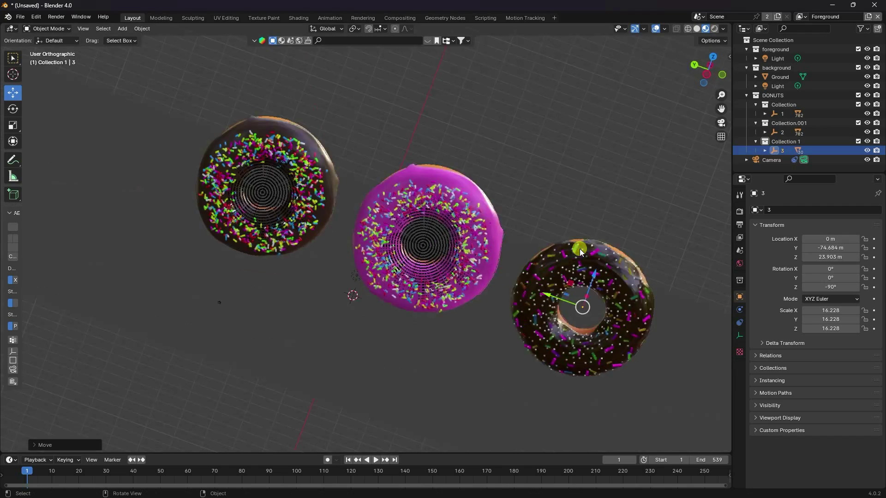
{"action": "key", "text": "KP_7"}
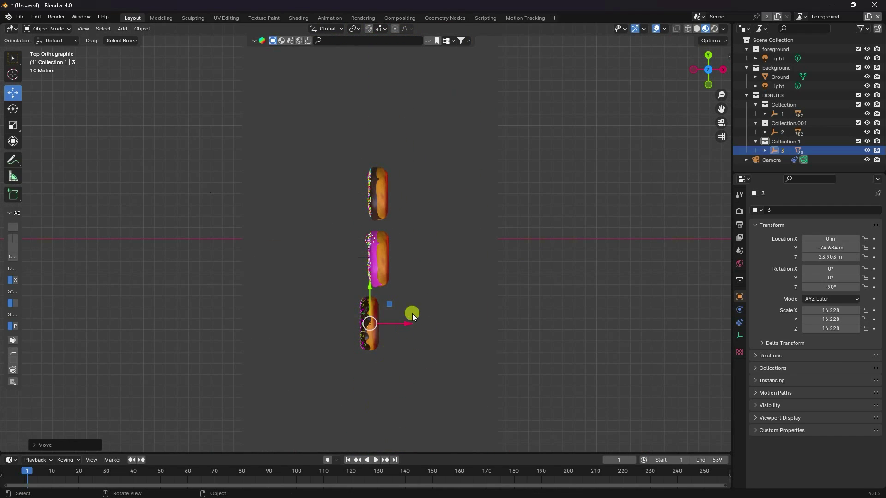
{"action": "left_click_drag", "start_coordinate": [405, 320], "coordinate": [416, 323]}
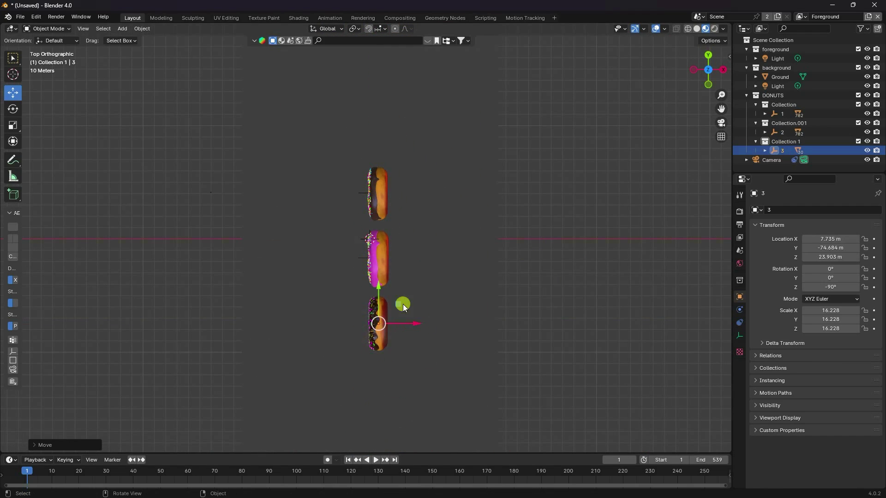
{"action": "key", "text": "KP_0"}
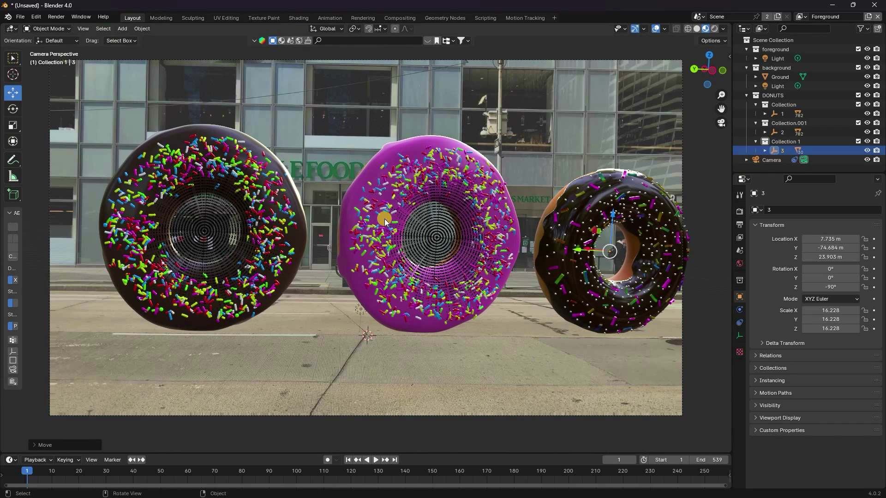
- Use an Environment Texture as the world background color and load vatican_road_4k.exr from the HDRI folder
{"action": "left_click", "coordinate": [739, 267]}
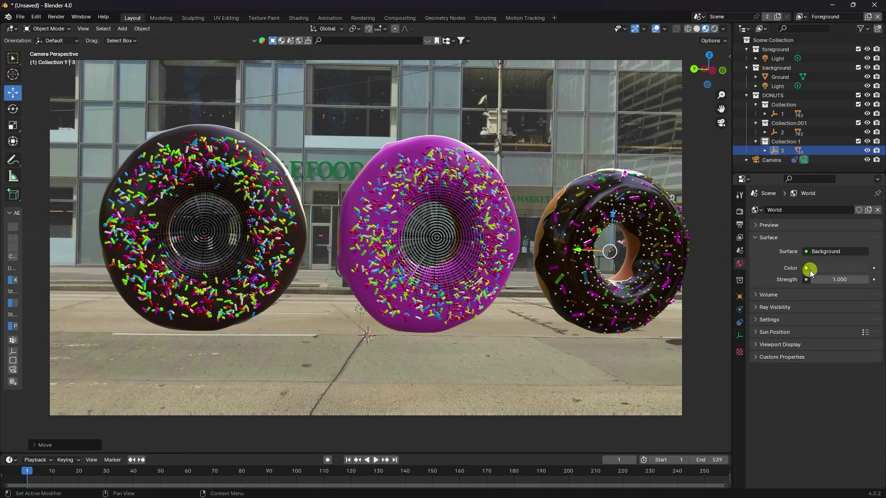
{"action": "left_click", "coordinate": [805, 268]}
{"action": "left_click", "coordinate": [602, 309]}
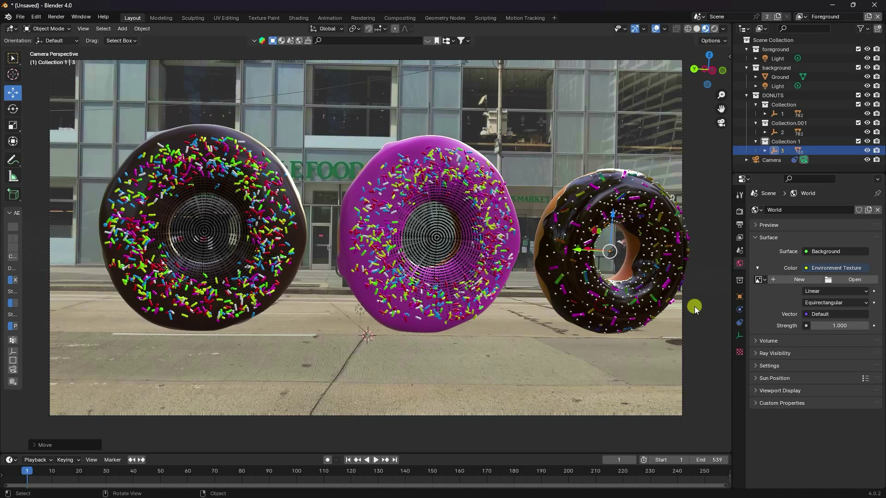
{"action": "left_click", "coordinate": [838, 279]}
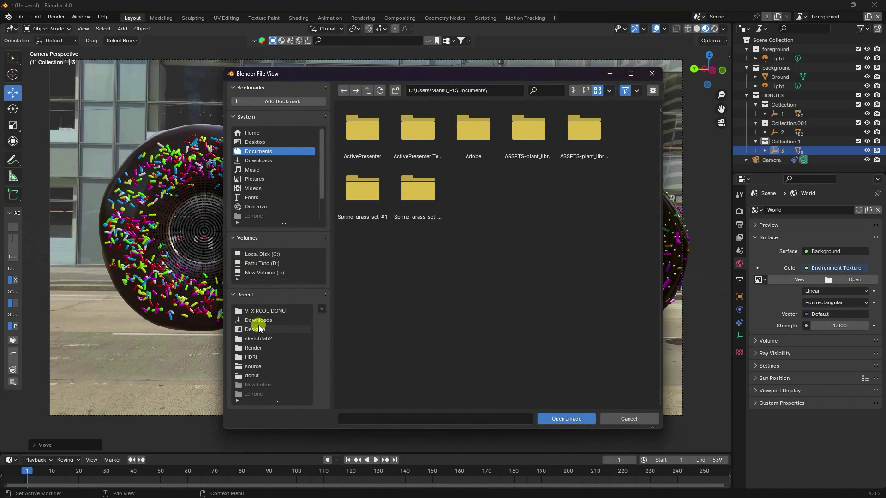
{"action": "left_click", "coordinate": [259, 354]}
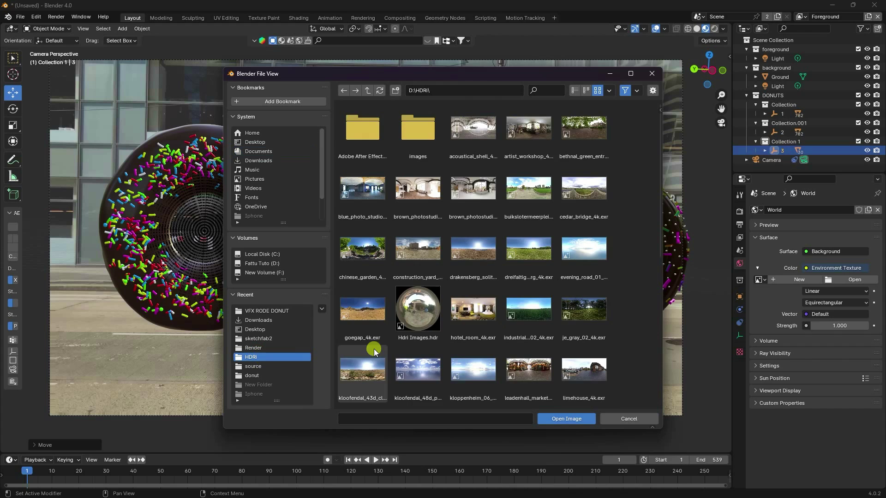
{"action": "scroll", "coordinate": [471, 319], "scroll_direction": "down", "scroll_amount": 5}
{"action": "left_click", "coordinate": [525, 375]}
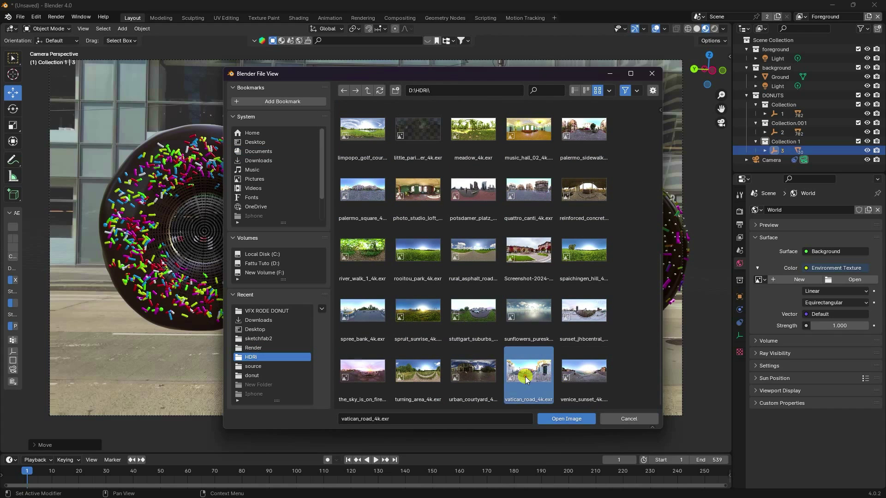
{"action": "left_click", "coordinate": [564, 420]}
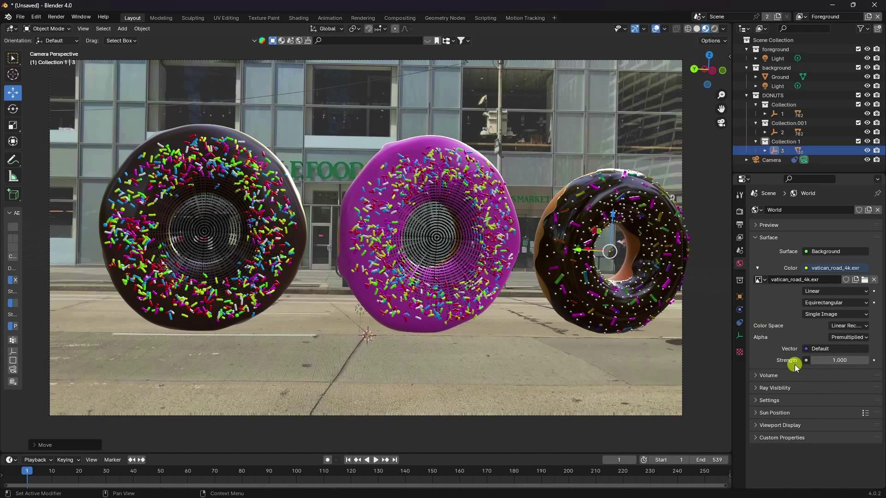
- Set the world background strength to 0.8
{"action": "left_click", "coordinate": [836, 363]}
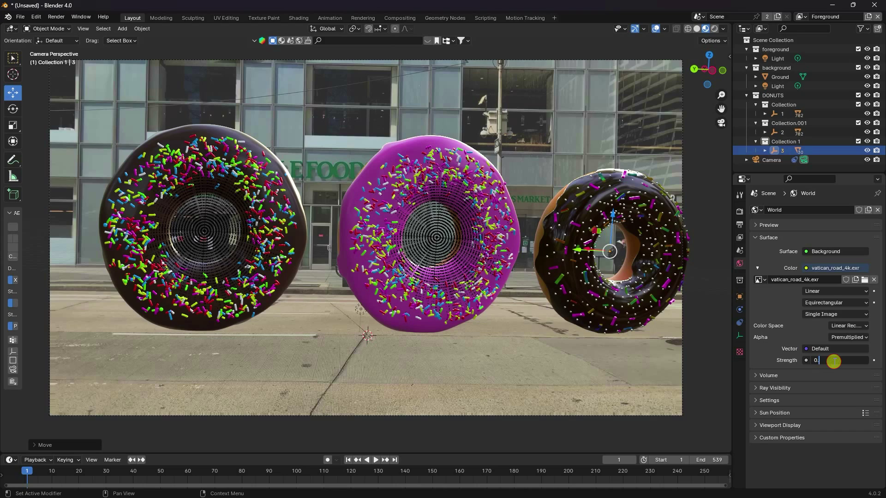
{"action": "type", "text": "0.8"}
{"action": "key", "text": "Return"}
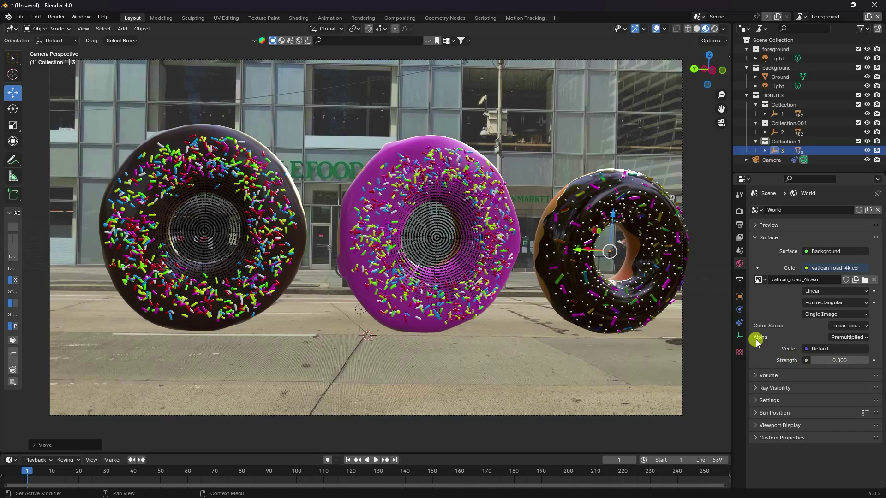
- Set the roughness of donut 3's chocolate glaze material to 0.2
{"action": "scroll", "coordinate": [488, 206], "scroll_direction": "up", "scroll_amount": 4}
{"action": "scroll", "coordinate": [643, 174], "scroll_direction": "down", "scroll_amount": 3}
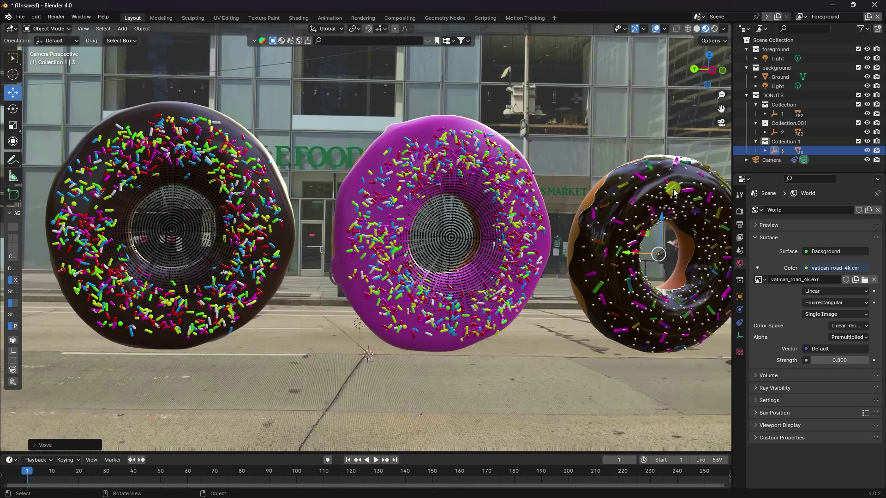
{"action": "left_click", "coordinate": [626, 184]}
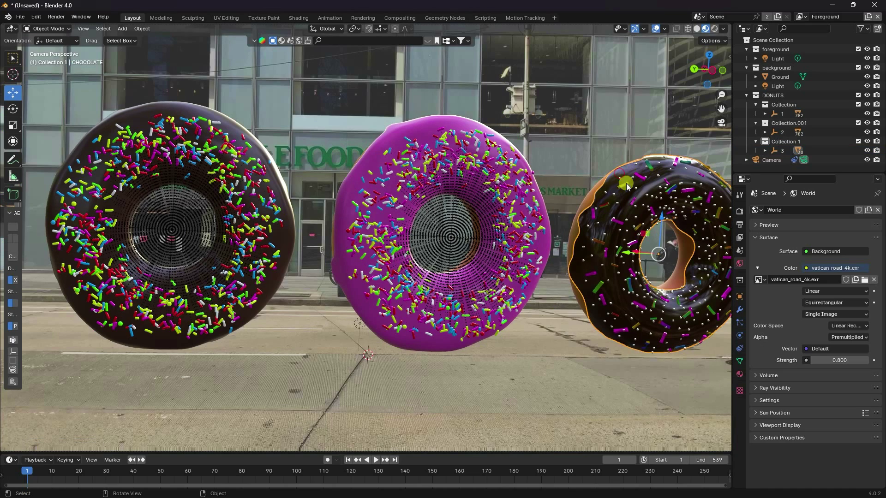
{"action": "left_click", "coordinate": [740, 375]}
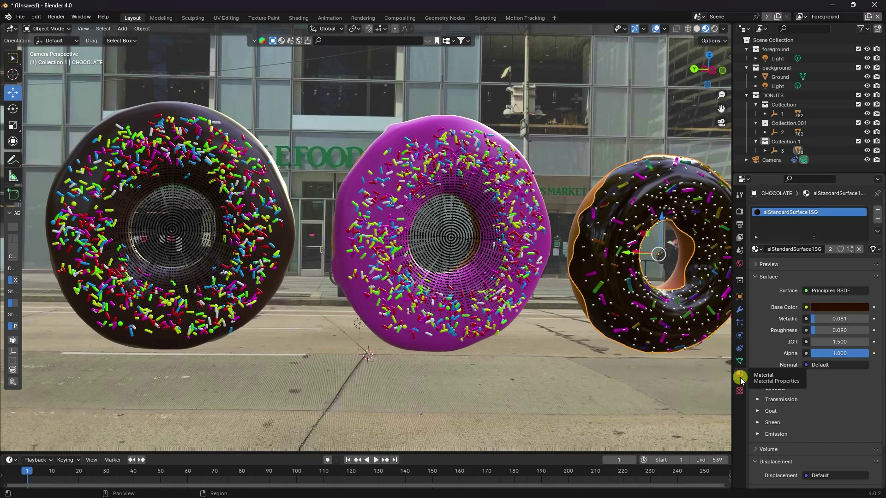
{"action": "left_click", "coordinate": [834, 331]}
{"action": "type", "text": "0.2"}
{"action": "key", "text": "Return"}
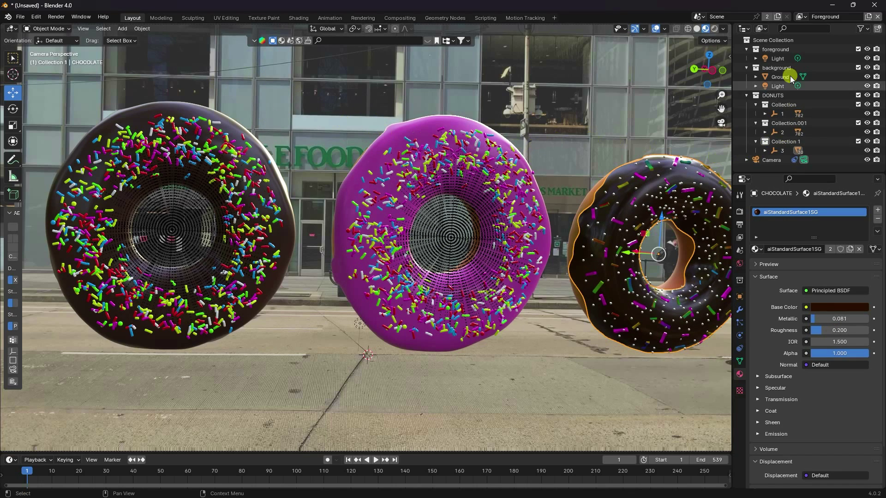
- Delete the point light from the scene and add a Sun light in its place
{"action": "left_click", "coordinate": [776, 59]}
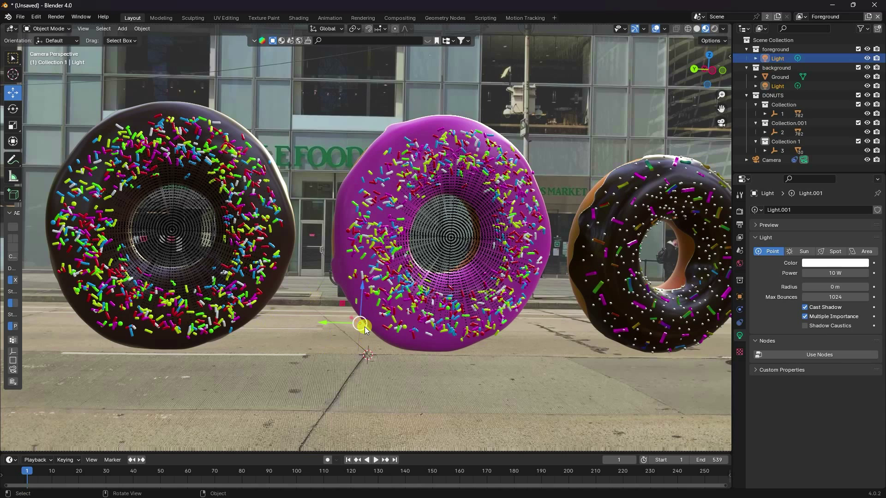
{"action": "key", "text": "Delete"}
{"action": "left_click", "coordinate": [122, 29]}
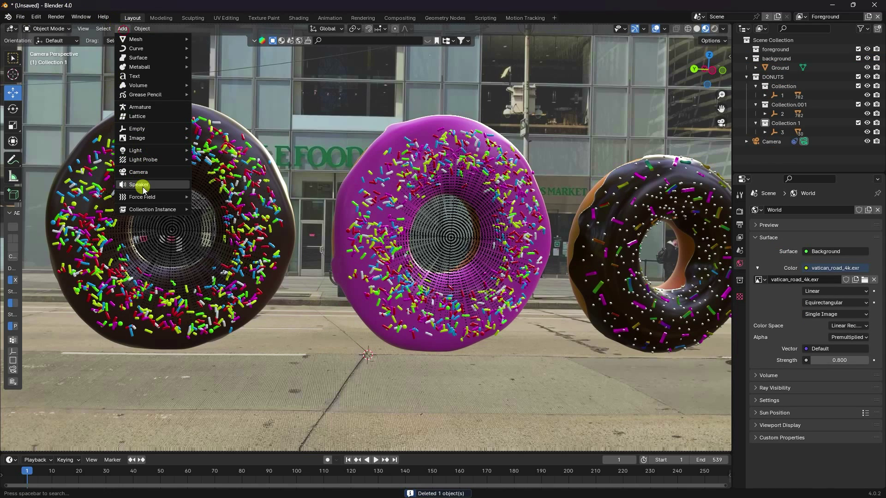
{"action": "mouse_move", "coordinate": [145, 151]}
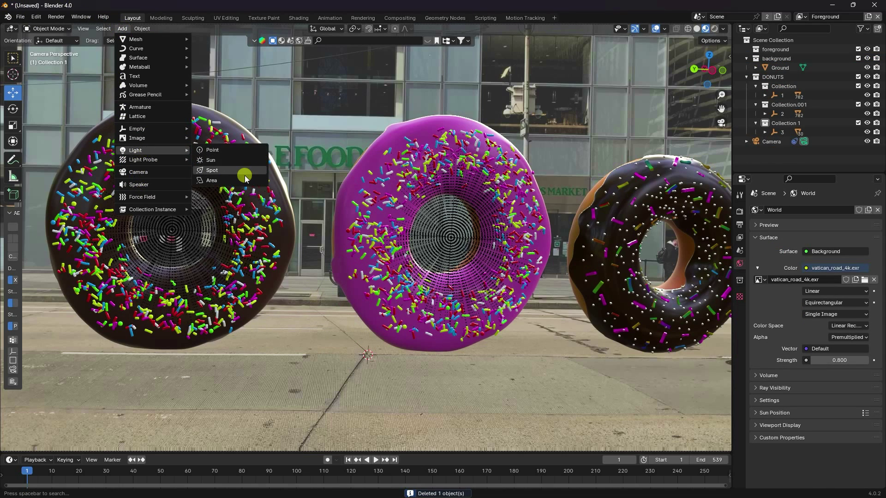
{"action": "left_click", "coordinate": [222, 159]}
- Raise the Sun light above the donuts and shift it along Y beyond donut 1's side of the row
{"action": "scroll", "coordinate": [353, 297], "scroll_direction": "down", "scroll_amount": 3}
{"action": "key", "text": "g"}
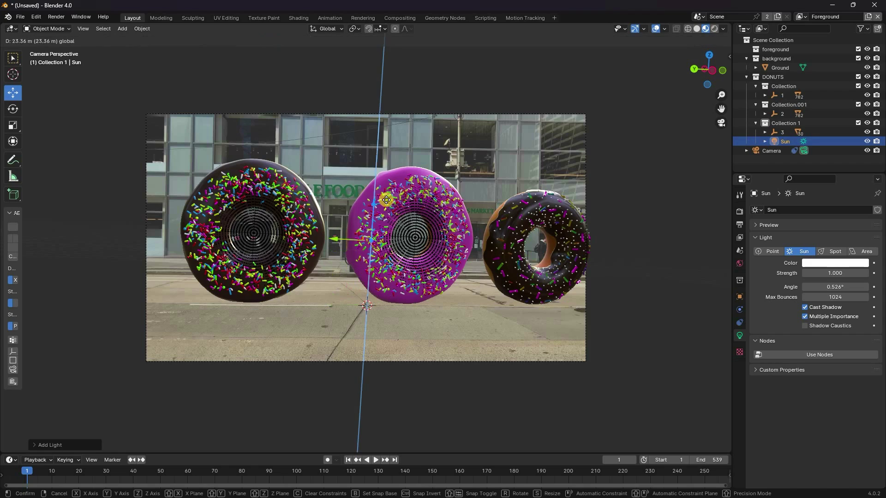
{"action": "left_click", "coordinate": [334, 138]}
{"action": "middle_click_drag", "start_coordinate": [334, 139], "coordinate": [355, 214]}
{"action": "key", "text": "g"}
{"action": "key", "text": "y"}
{"action": "left_click", "coordinate": [259, 323]}
{"action": "middle_click_drag", "start_coordinate": [259, 322], "coordinate": [233, 335]}
{"action": "key", "text": "g"}
{"action": "key", "text": "z"}
{"action": "left_click", "coordinate": [156, 130]}
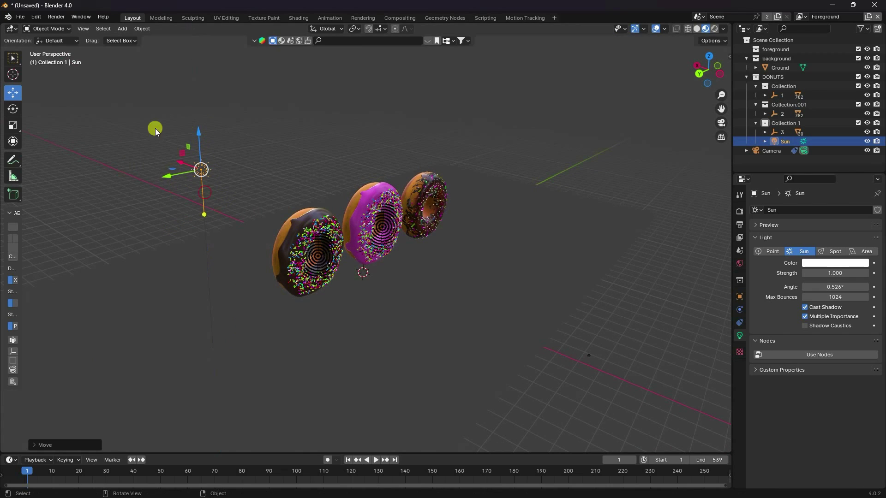
- Rotate the Sun light so its beam angles down toward the row of donuts
{"action": "left_click", "coordinate": [13, 115]}
{"action": "left_click_drag", "start_coordinate": [175, 148], "coordinate": [168, 179]}
{"action": "left_click", "coordinate": [12, 93]}
- Move the Sun out of the donut collection into the Scene Collection and set its angle to 20°
{"action": "middle_click_drag", "start_coordinate": [259, 286], "coordinate": [626, 239]}
{"action": "left_click_drag", "start_coordinate": [784, 141], "coordinate": [782, 149]}
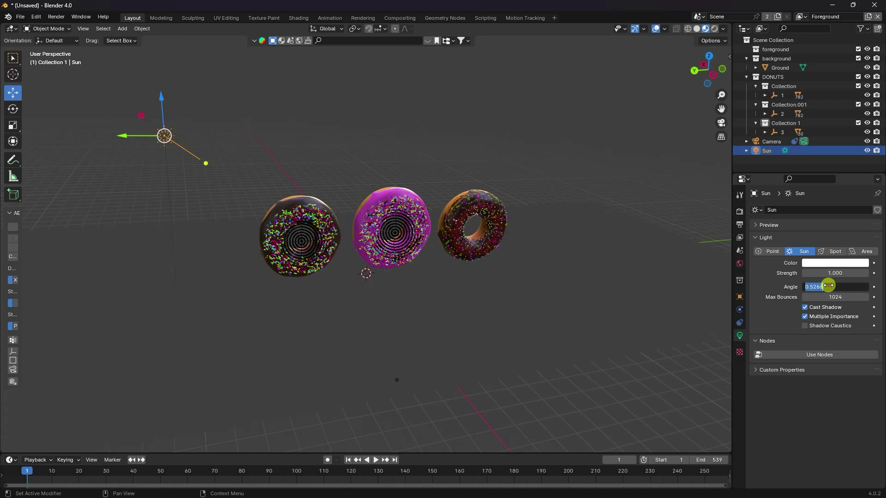
{"action": "key", "text": "Return"}
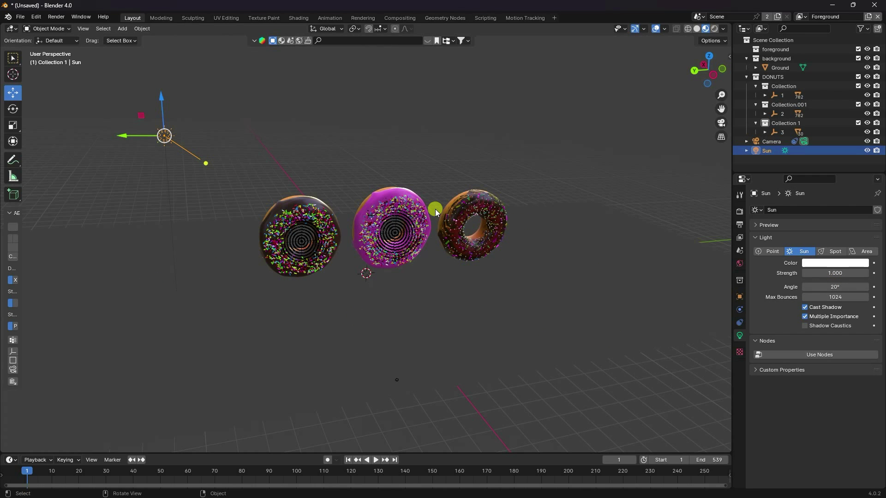
- Preview the donuts' lighting through the camera in Rendered shading and switch the viewport to Solid shading
{"action": "key", "text": "KP_0"}
{"action": "scroll", "coordinate": [403, 243], "scroll_direction": "up", "scroll_amount": 5}
{"action": "scroll", "coordinate": [403, 243], "scroll_direction": "down", "scroll_amount": 1}
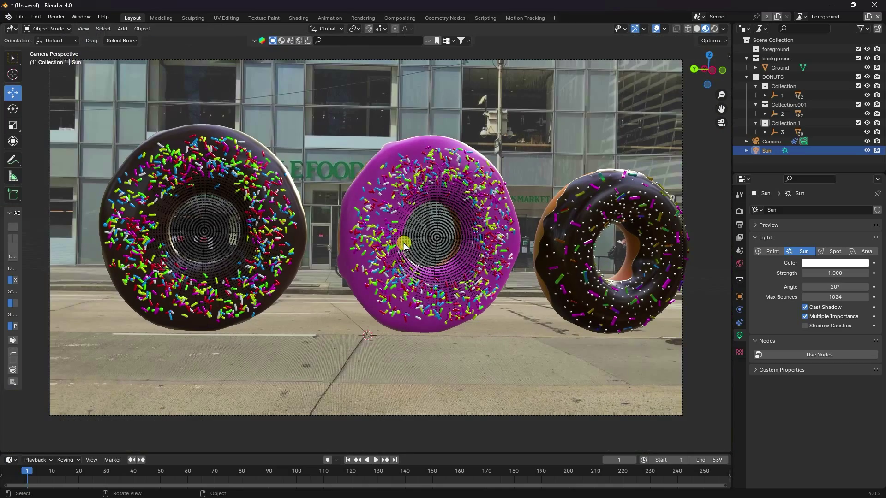
{"action": "key", "text": "z"}
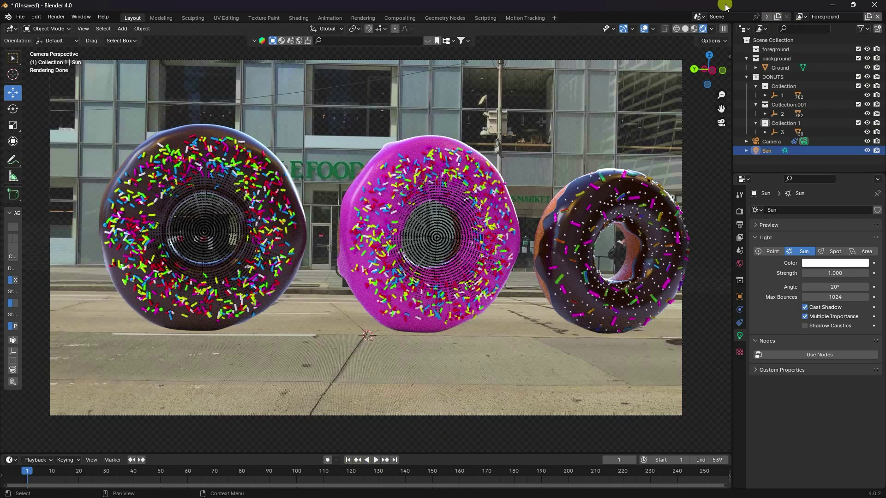
{"action": "left_click", "coordinate": [686, 29]}
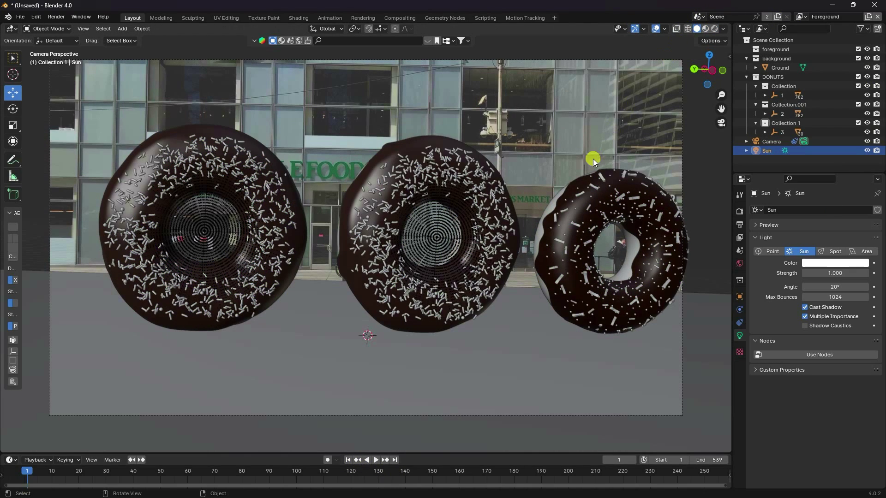
- Move empties 1, 2 and 3 together along negative Y out of the camera frame, placing donut 1 at about -135.8 m
{"action": "scroll", "coordinate": [447, 306], "scroll_direction": "down", "scroll_amount": 4}
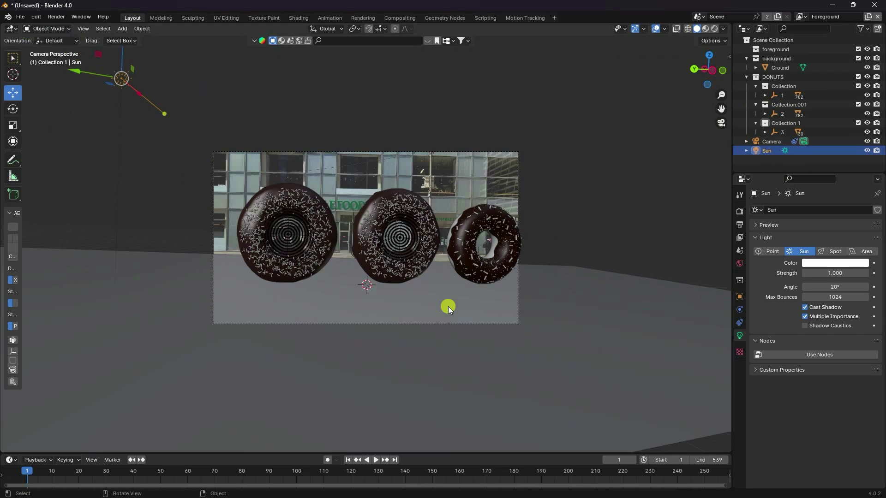
{"action": "left_click", "coordinate": [779, 96]}
{"action": "left_click", "coordinate": [780, 114], "text": "shift"}
{"action": "left_click", "coordinate": [781, 133], "text": "shift"}
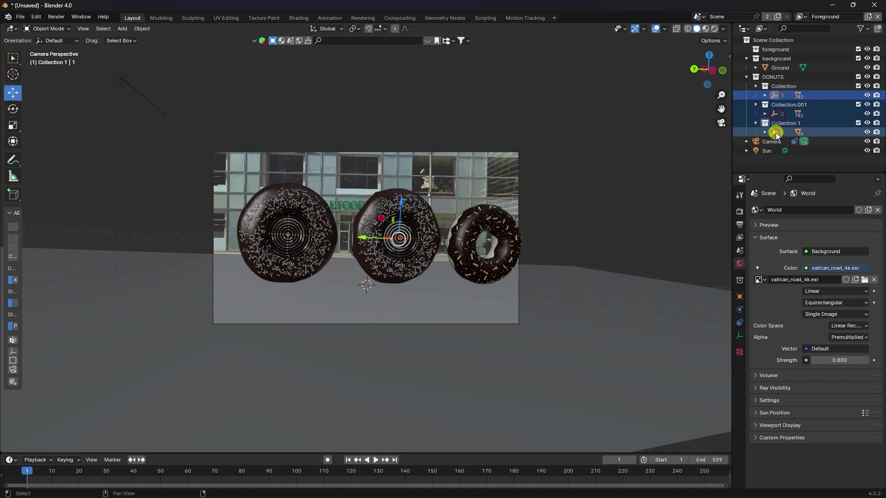
{"action": "left_click_drag", "start_coordinate": [362, 240], "coordinate": [597, 234]}
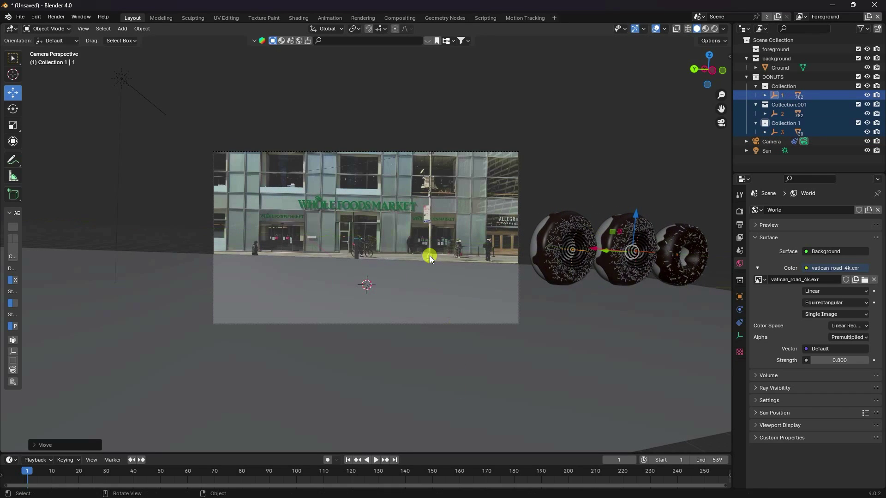
- Insert a Location & Rotation keyframe for the three donut empties at frame 1 and show their object transform values
{"action": "key", "text": "i"}
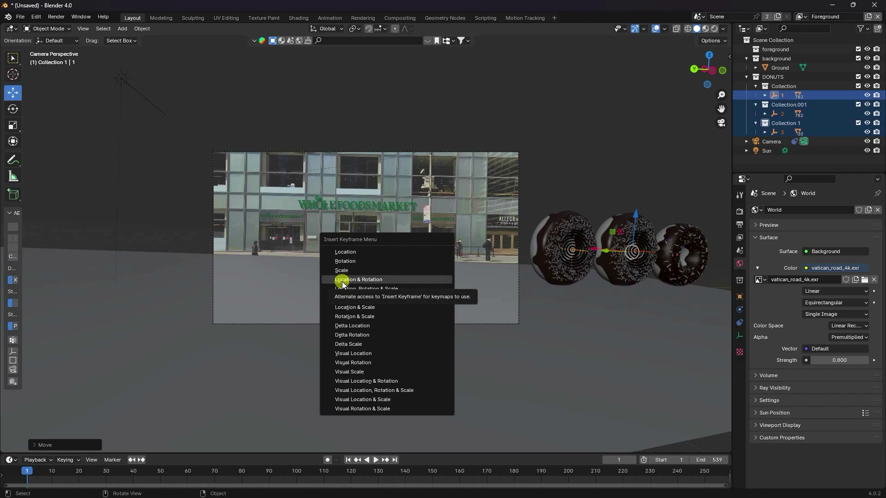
{"action": "left_click", "coordinate": [374, 280]}
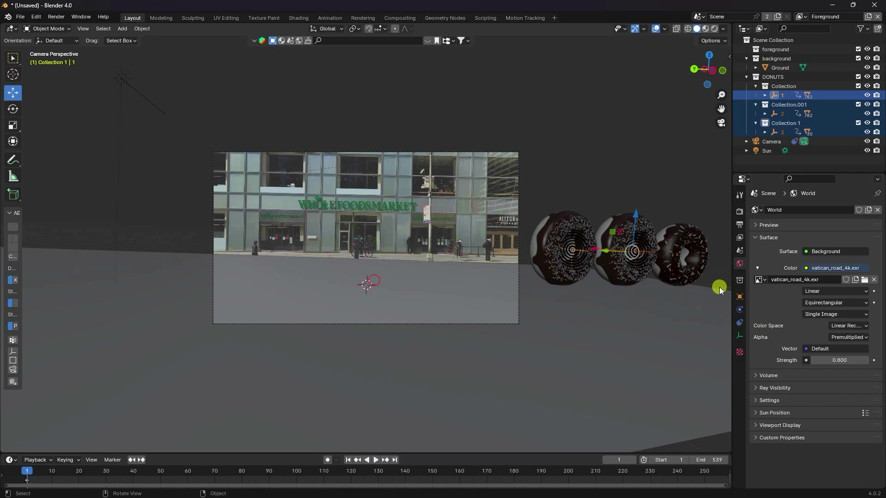
{"action": "left_click", "coordinate": [740, 297]}
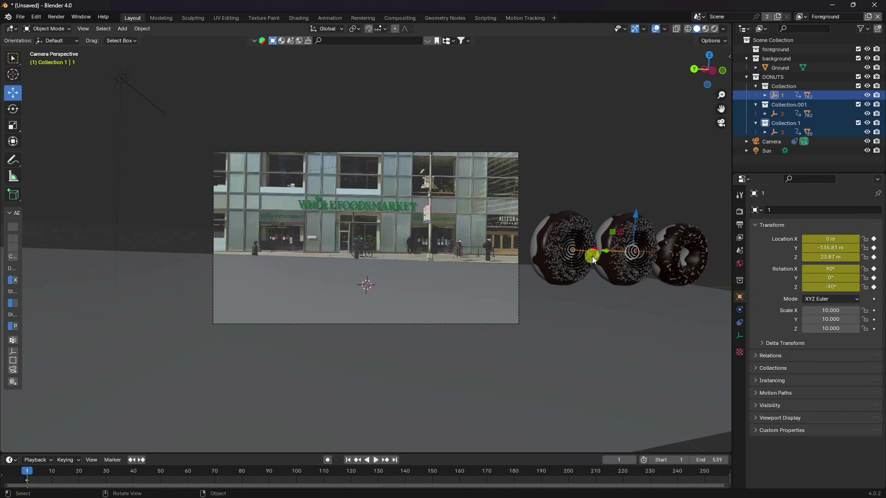
- At frame 300, move the three donut empties along positive Y across the ground, bringing donut 1 to about 216.1 m
{"action": "middle_click_drag", "start_coordinate": [622, 168], "coordinate": [494, 243]}
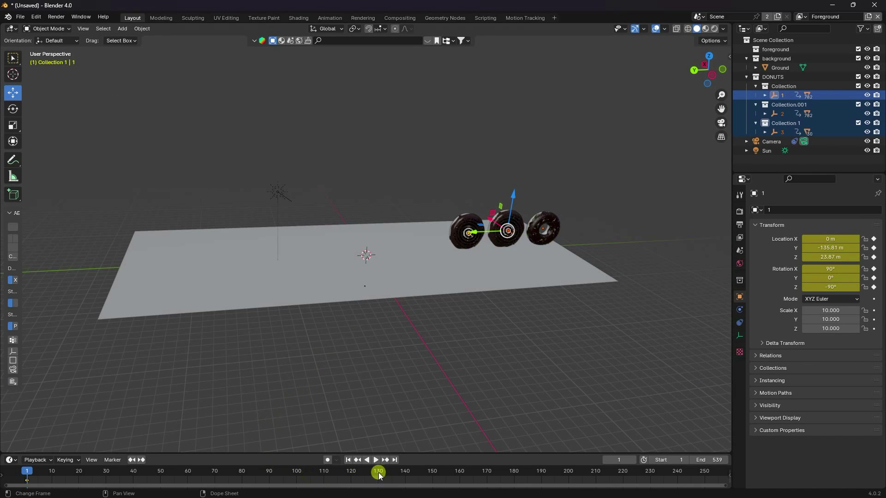
{"action": "scroll", "coordinate": [449, 475], "scroll_direction": "down", "scroll_amount": 3}
{"action": "scroll", "coordinate": [449, 476], "scroll_direction": "down", "scroll_amount": 4}
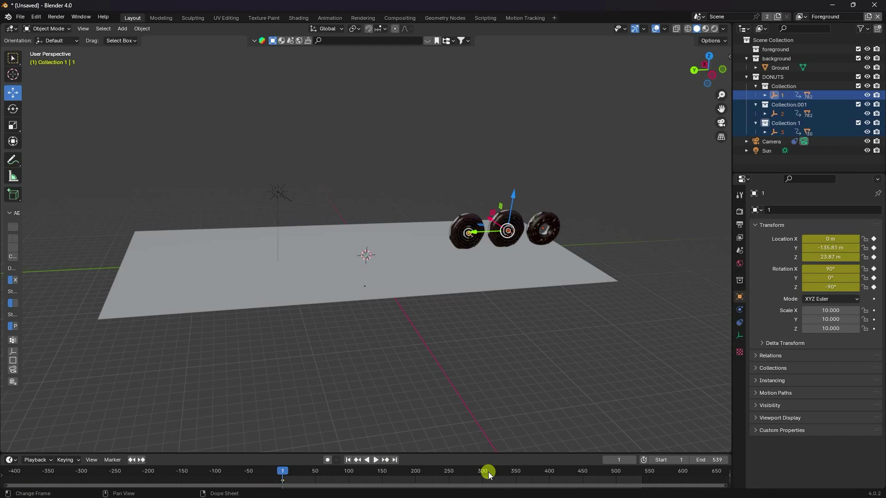
{"action": "left_click", "coordinate": [484, 475]}
{"action": "key", "text": "space"}
{"action": "key", "text": "space"}
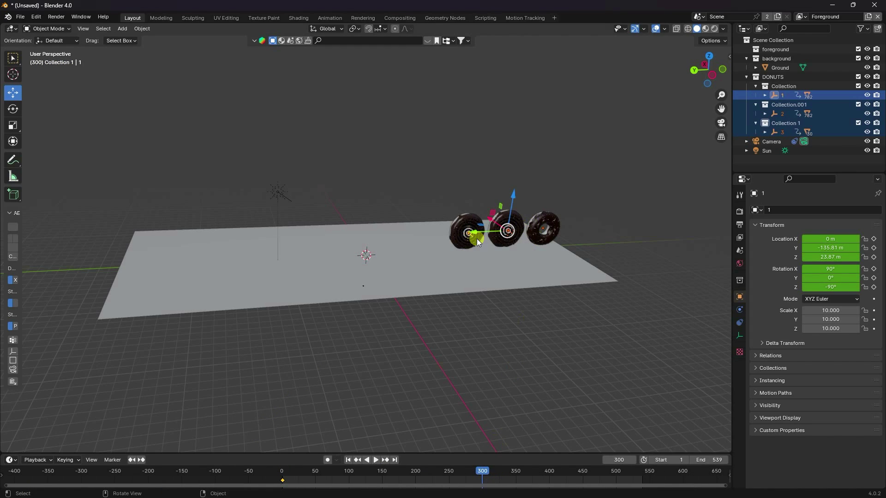
{"action": "scroll", "coordinate": [497, 228], "scroll_direction": "up", "scroll_amount": 2}
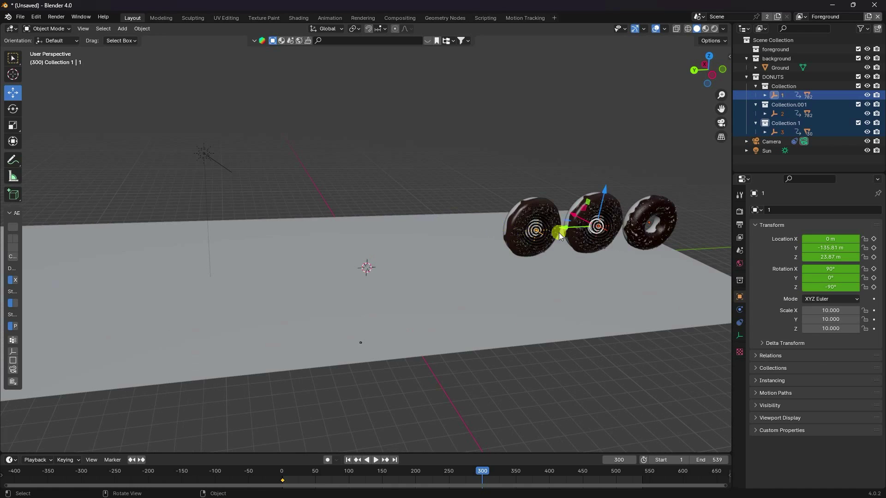
{"action": "left_click_drag", "start_coordinate": [558, 232], "coordinate": [144, 237]}
- Check the donuts' end position through the camera and insert a Location & Rotation keyframe for all three at frame 300
{"action": "key", "text": "KP_0"}
{"action": "scroll", "coordinate": [112, 245], "scroll_direction": "down", "scroll_amount": 4}
{"action": "scroll", "coordinate": [280, 212], "scroll_direction": "up", "scroll_amount": 4}
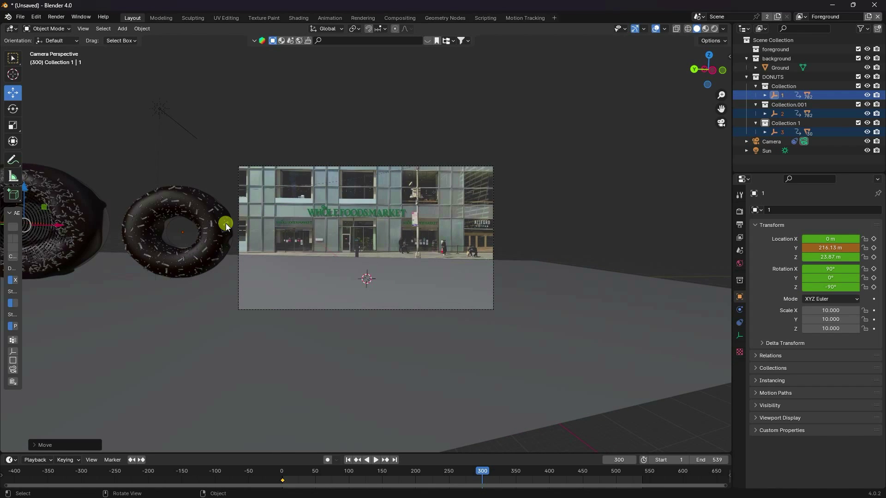
{"action": "key", "text": "i"}
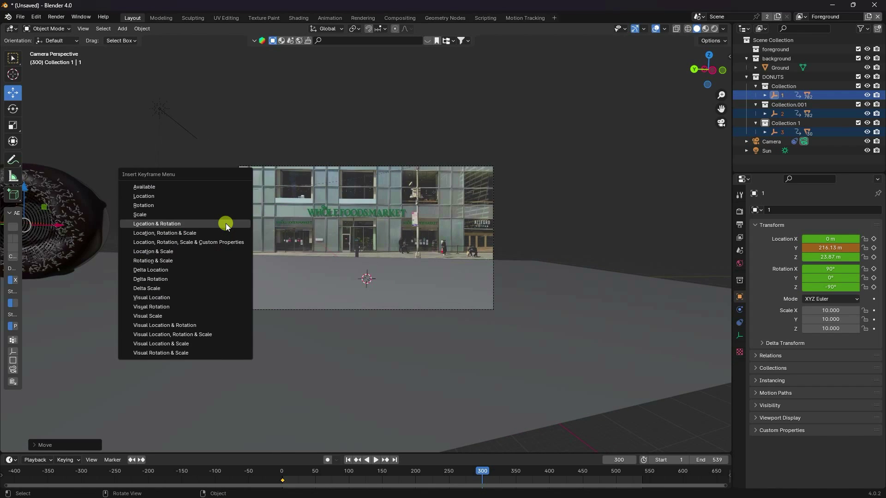
{"action": "left_click", "coordinate": [226, 223]}
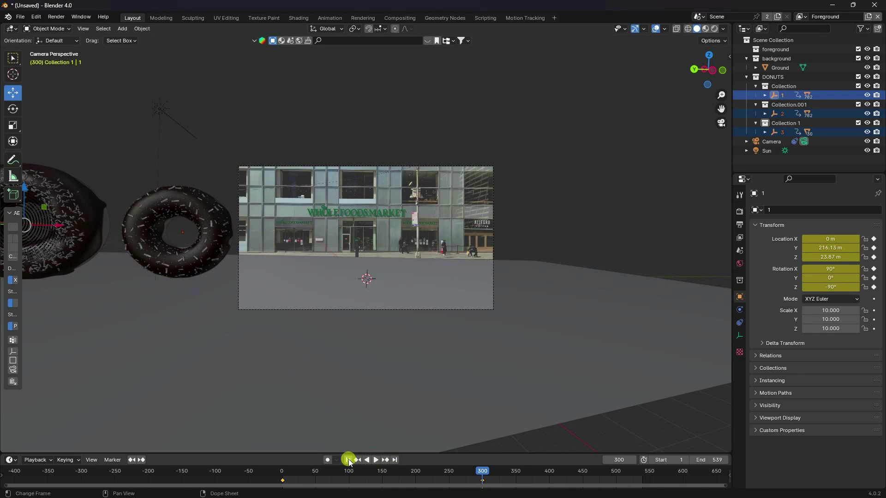
- Play the donut animation from frame 1 through the camera to check the movement, and return to frame 1
{"action": "left_click", "coordinate": [348, 460]}
{"action": "scroll", "coordinate": [505, 153], "scroll_direction": "up", "scroll_amount": 4}
{"action": "scroll", "coordinate": [505, 153], "scroll_direction": "up", "scroll_amount": 2}
{"action": "scroll", "coordinate": [486, 242], "scroll_direction": "down", "scroll_amount": 2}
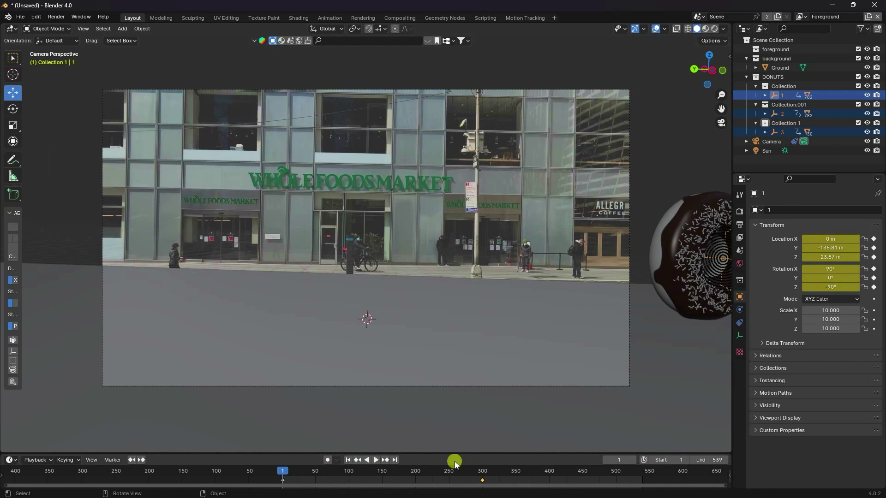
{"action": "left_click", "coordinate": [376, 460]}
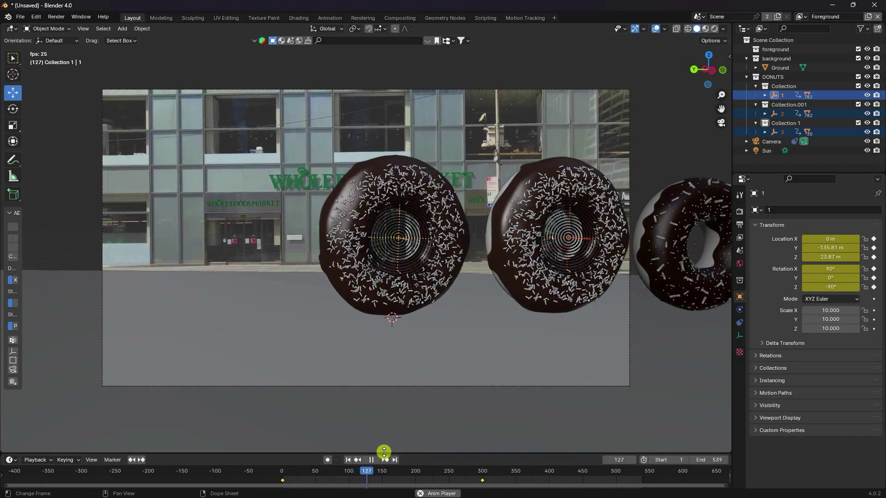
{"action": "left_click", "coordinate": [370, 460]}
{"action": "left_click", "coordinate": [349, 460]}
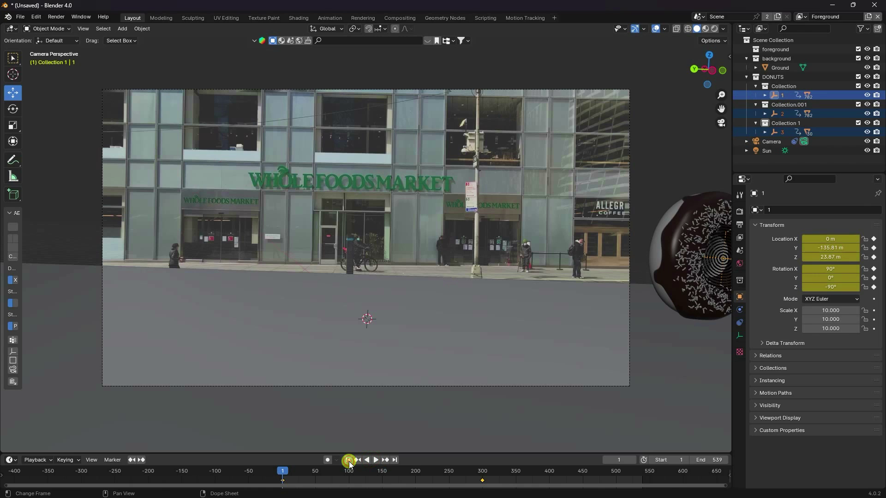
- At frame 300, set donut 1's Y rotation to -400° and keyframe its rotation
{"action": "left_click", "coordinate": [385, 460]}
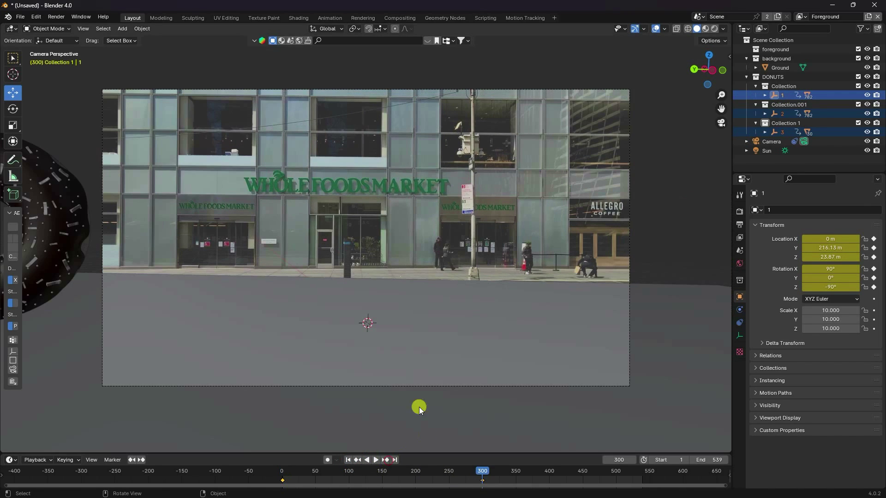
{"action": "left_click", "coordinate": [782, 95]}
{"action": "scroll", "coordinate": [515, 314], "scroll_direction": "down", "scroll_amount": 6}
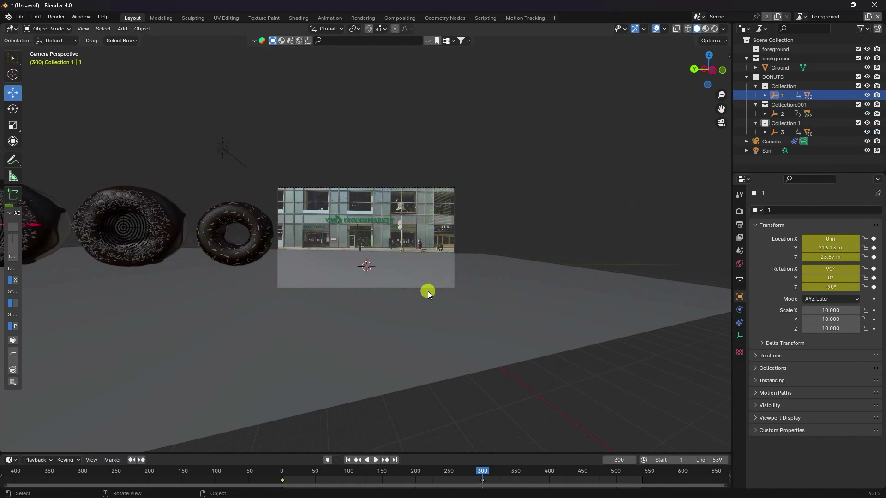
{"action": "middle_click_drag", "start_coordinate": [350, 210], "coordinate": [504, 309]}
{"action": "scroll", "coordinate": [405, 359], "scroll_direction": "up", "scroll_amount": 5}
{"action": "middle_click_drag", "start_coordinate": [405, 360], "coordinate": [397, 231]}
{"action": "left_click_drag", "start_coordinate": [830, 278], "coordinate": [386, 305]}
{"action": "left_click", "coordinate": [825, 277]}
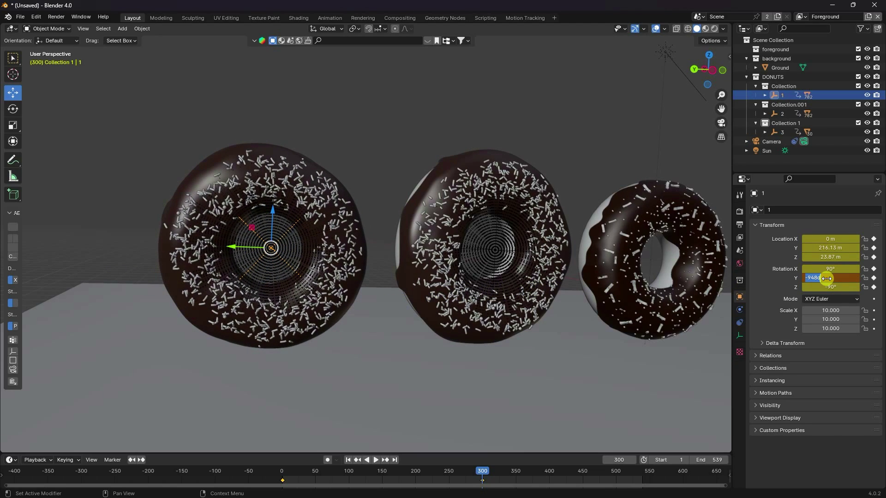
{"action": "key", "text": "Return"}
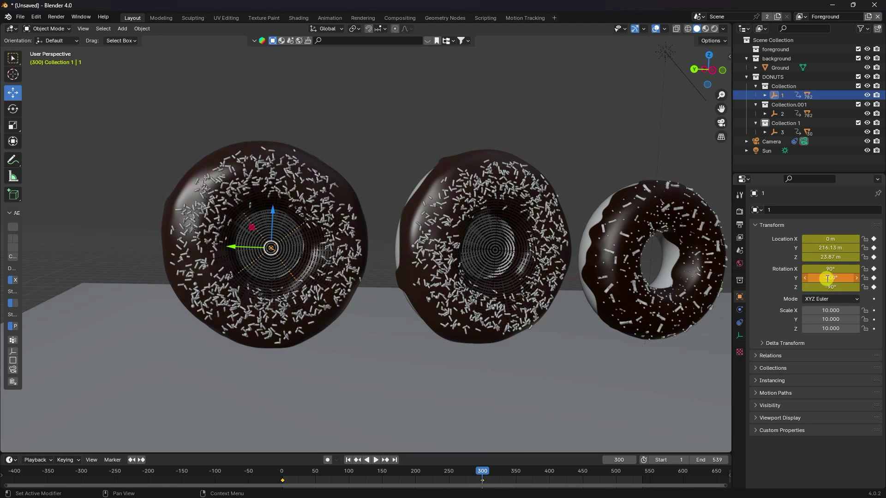
{"action": "left_click", "coordinate": [873, 278]}
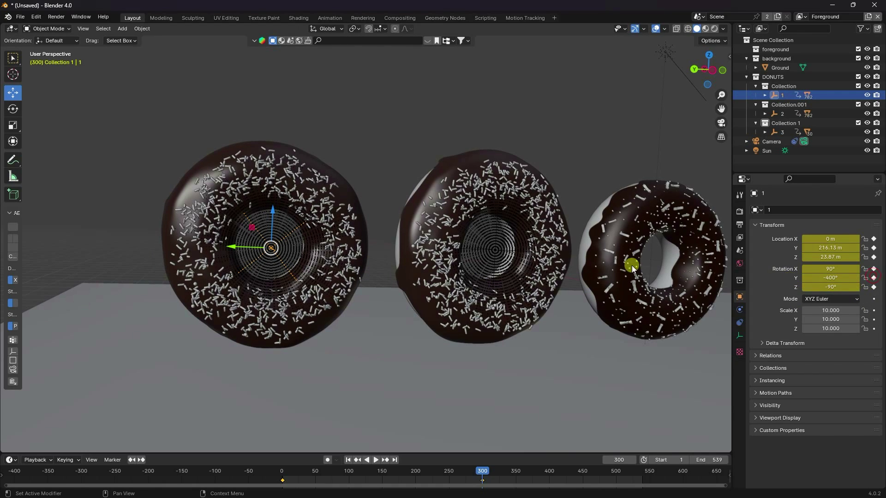
- At frame 300, set donut 2's Y rotation to -400° and keyframe its rotation
{"action": "left_click", "coordinate": [782, 113]}
{"action": "middle_click_drag", "start_coordinate": [531, 272], "coordinate": [335, 271], "text": "shift"}
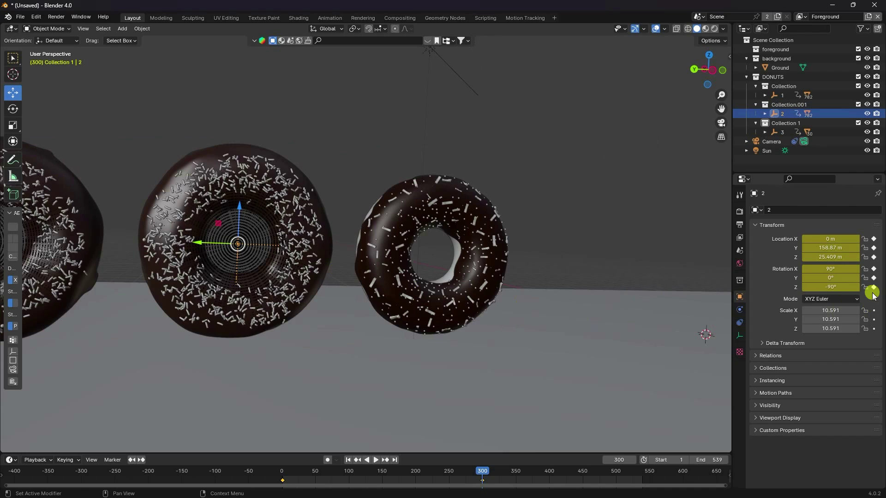
{"action": "left_click", "coordinate": [826, 278]}
{"action": "type", "text": "-40"}
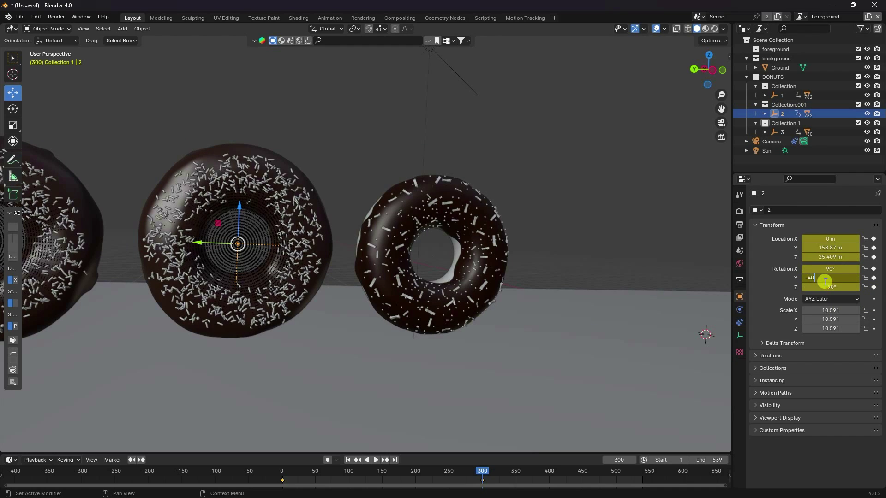
{"action": "type", "text": "0"}
{"action": "key", "text": "Return"}
{"action": "left_click", "coordinate": [873, 279]}
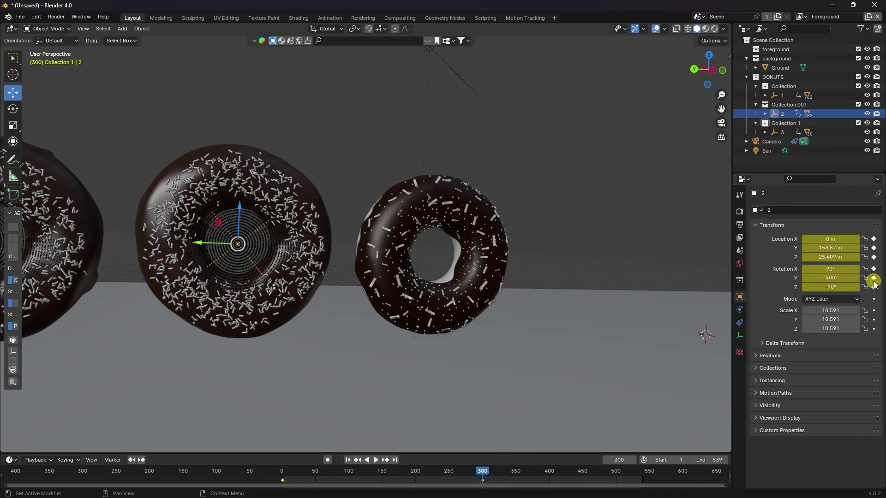
- At frame 300, set donut 3's Y rotation to -400° and keyframe its rotation
{"action": "left_click", "coordinate": [776, 131]}
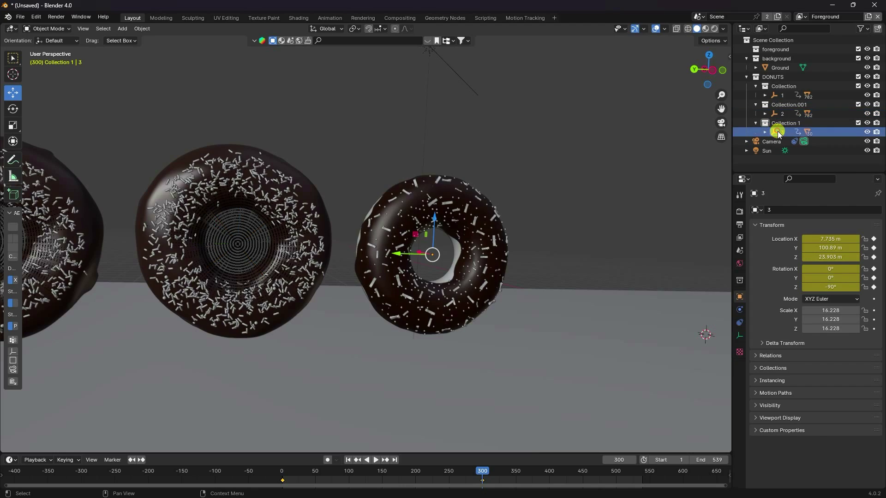
{"action": "left_click", "coordinate": [830, 278]}
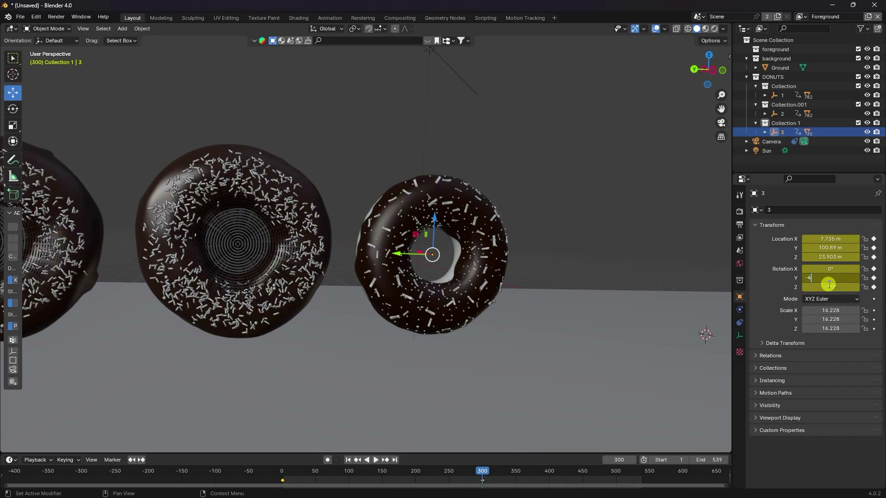
{"action": "type", "text": "-400"}
{"action": "key", "text": "Return"}
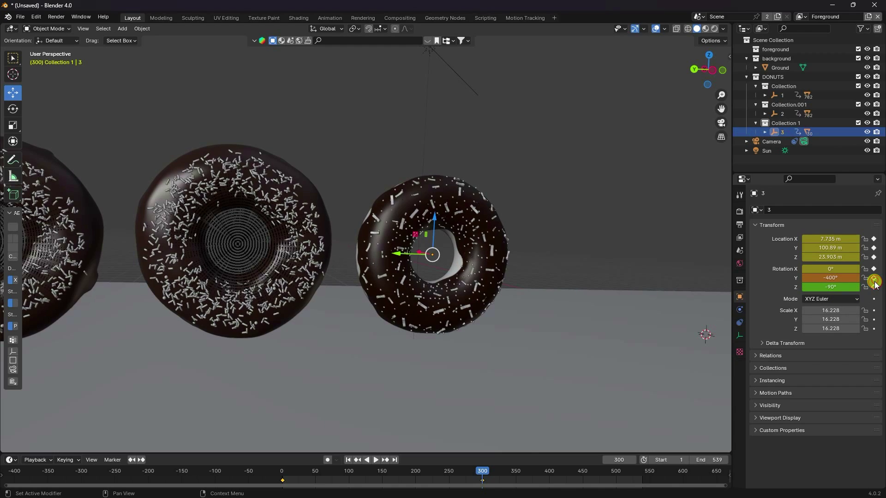
{"action": "left_click", "coordinate": [874, 278]}
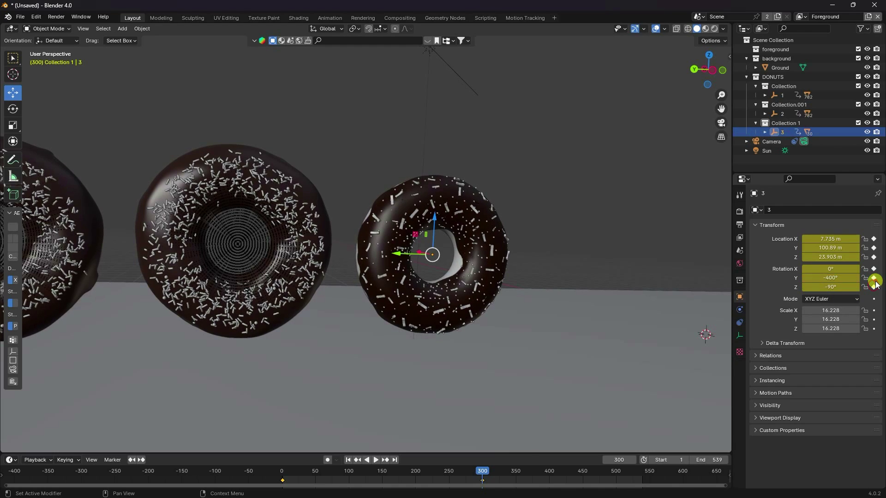
- Play the rolling donut animation from frame 1 through the camera, stop it, and return to frame 1
{"action": "left_click", "coordinate": [348, 460]}
{"action": "key", "text": "KP_0"}
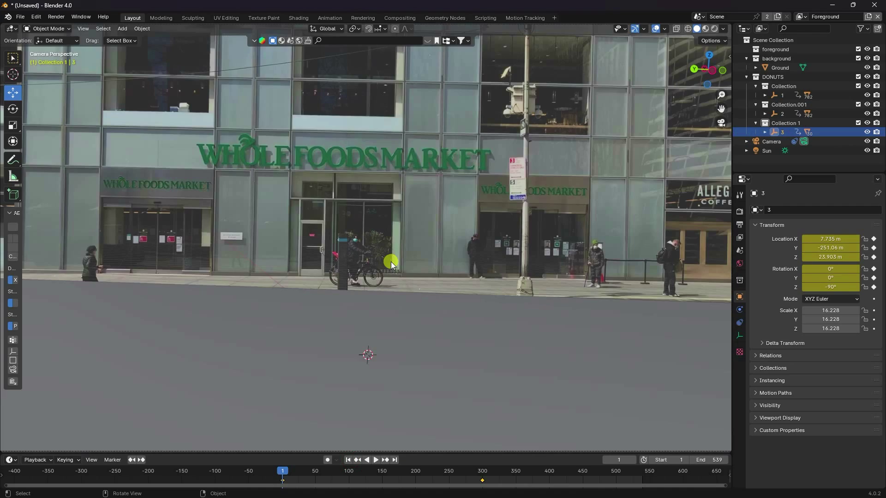
{"action": "key", "text": "Home"}
{"action": "left_click", "coordinate": [375, 460]}
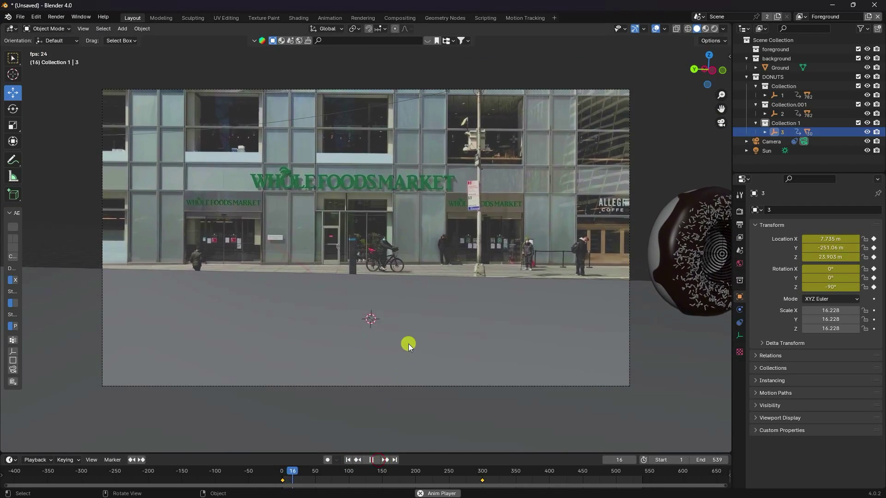
{"action": "scroll", "coordinate": [434, 302], "scroll_direction": "up", "scroll_amount": 2}
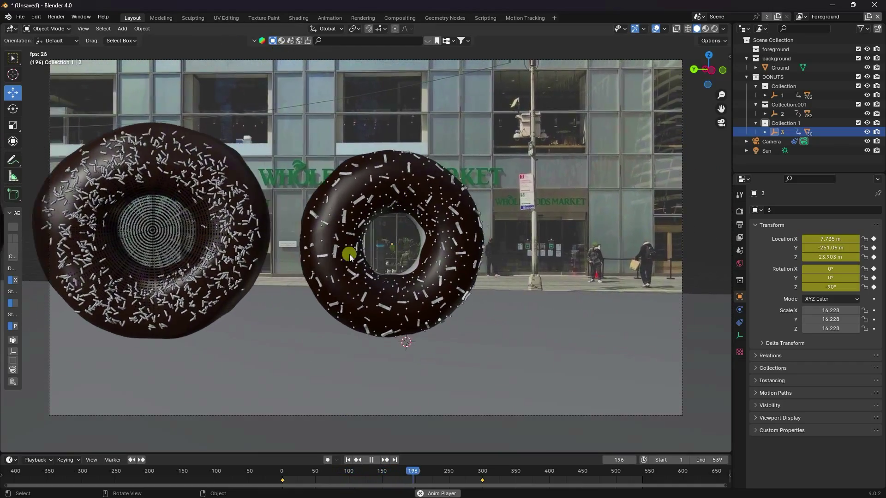
{"action": "left_click", "coordinate": [371, 460]}
{"action": "left_click", "coordinate": [348, 460]}
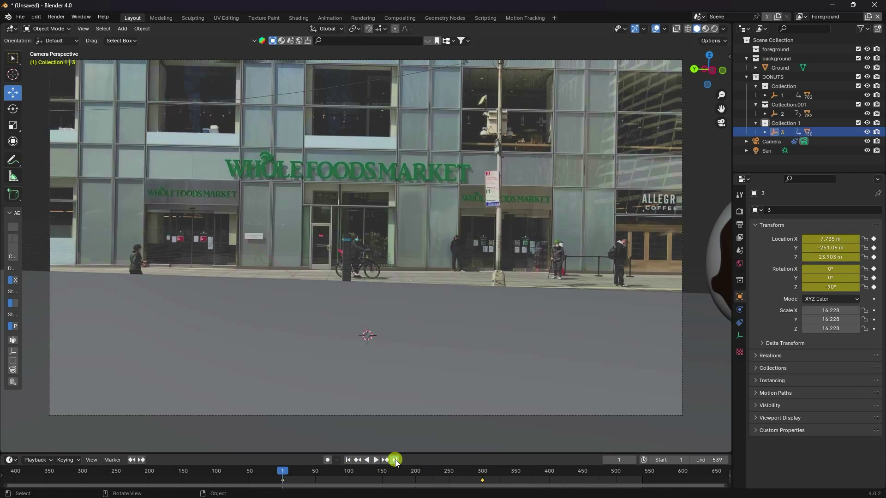
- At the last frame, 539, move the three donut empties back along negative Y, bringing donut 1 to about -116.2 m
{"action": "left_click", "coordinate": [394, 460]}
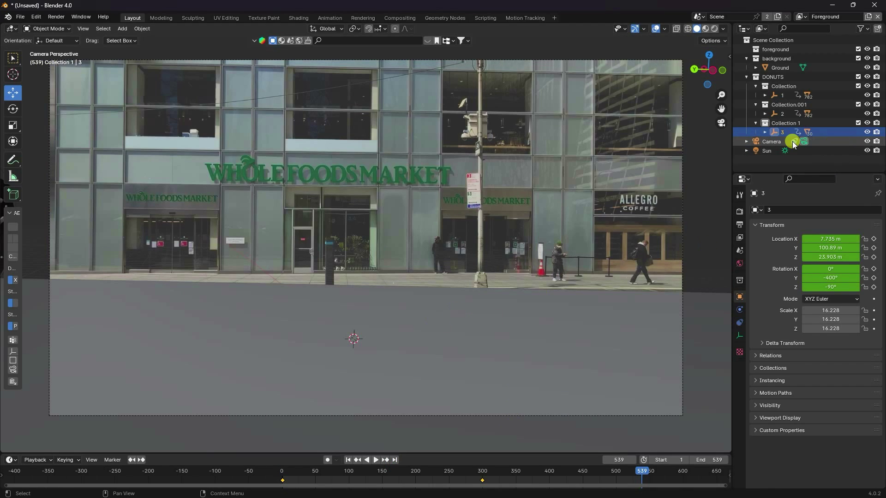
{"action": "left_click_drag", "start_coordinate": [783, 98], "coordinate": [754, 138]}
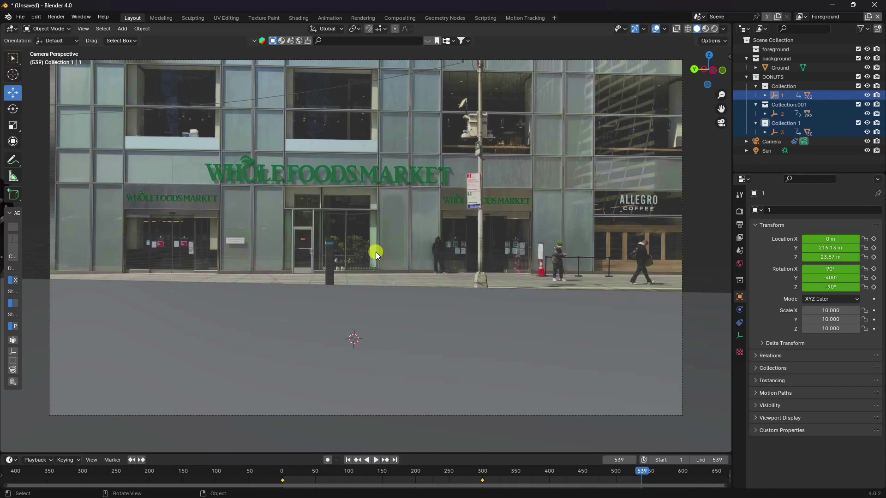
{"action": "middle_click_drag", "start_coordinate": [376, 252], "coordinate": [358, 305]}
{"action": "scroll", "coordinate": [383, 294], "scroll_direction": "down", "scroll_amount": 5}
{"action": "key", "text": "g"}
{"action": "key", "text": "y"}
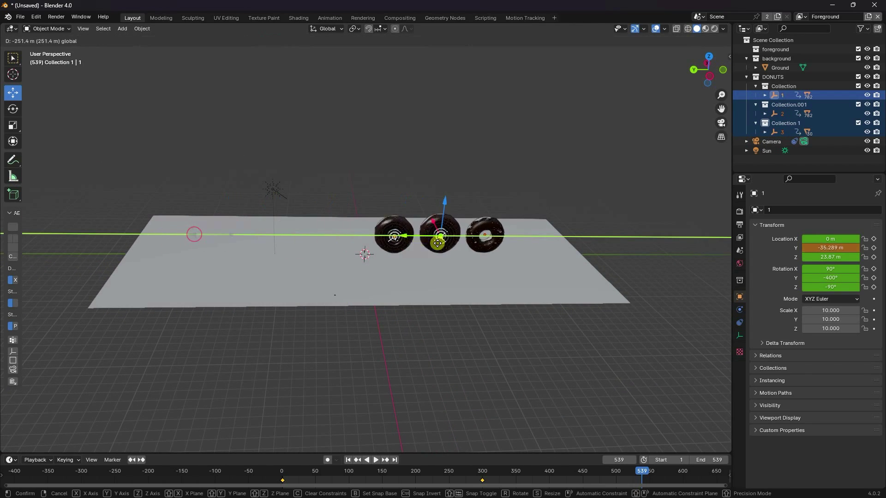
{"action": "left_click", "coordinate": [470, 242]}
{"action": "key", "text": "KP_0"}
{"action": "scroll", "coordinate": [525, 260], "scroll_direction": "up", "scroll_amount": 3}
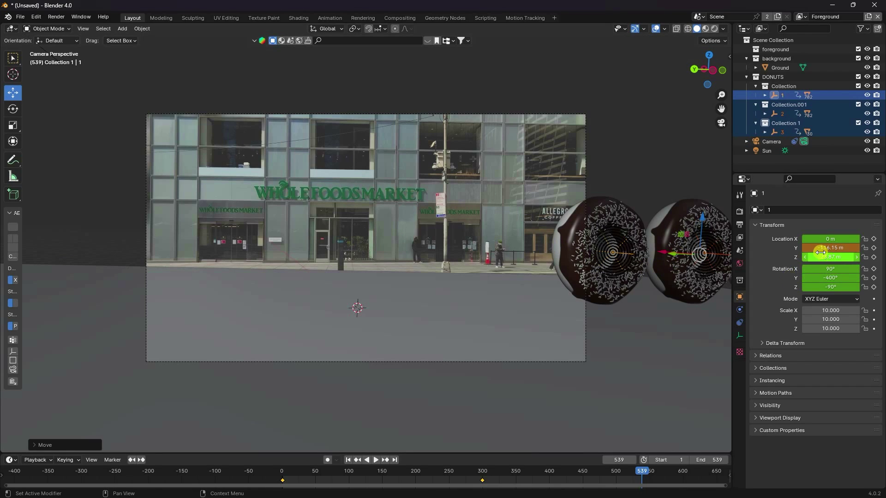
- Move the three donuts further along negative Y, donut 1 to about -139.5 m, and insert a Location & Rotation keyframe at frame 539
{"action": "mouse_move", "coordinate": [831, 248]}
{"action": "left_mouse_down"}
{"action": "mouse_move", "coordinate": [128, 249]}
{"action": "mouse_move", "coordinate": [817, 251]}
{"action": "mouse_move", "coordinate": [800, 256]}
{"action": "left_mouse_up"}
{"action": "key", "text": "ctrl+z"}
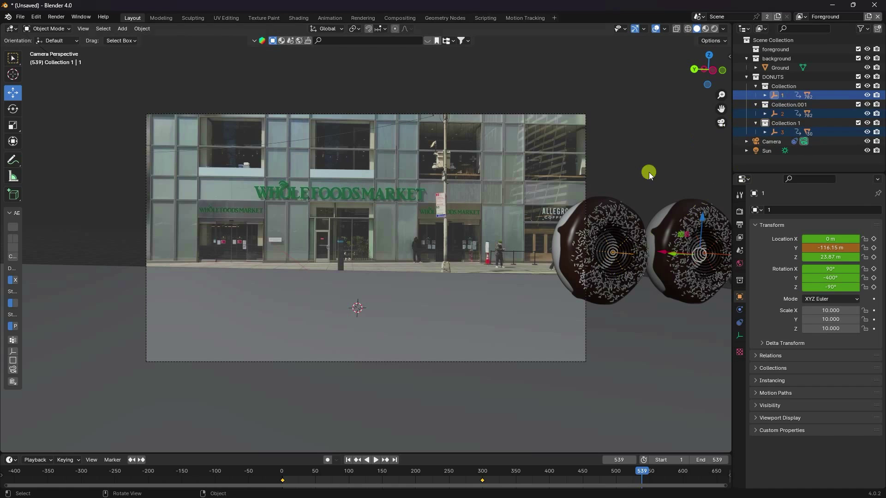
{"action": "middle_click_drag", "start_coordinate": [649, 173], "coordinate": [510, 285]}
{"action": "left_click_drag", "start_coordinate": [577, 230], "coordinate": [599, 234]}
{"action": "middle_click_drag", "start_coordinate": [600, 234], "coordinate": [599, 234]}
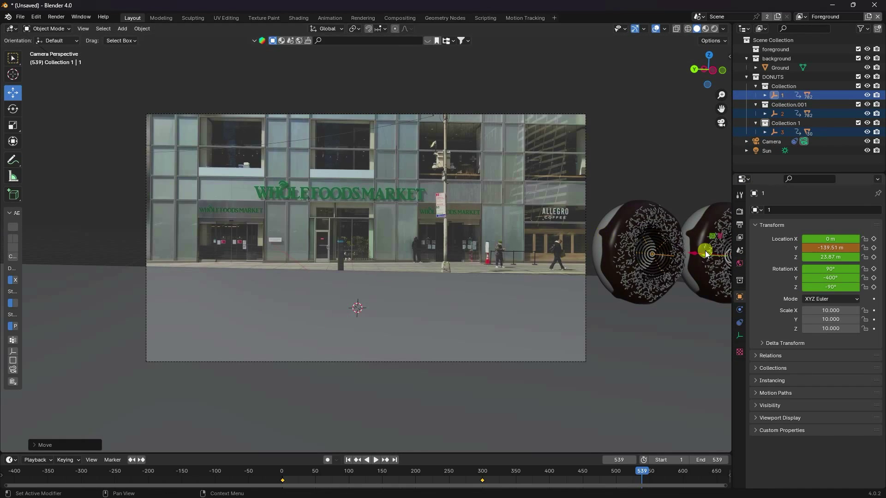
{"action": "key", "text": "k"}
{"action": "left_click", "coordinate": [539, 217]}
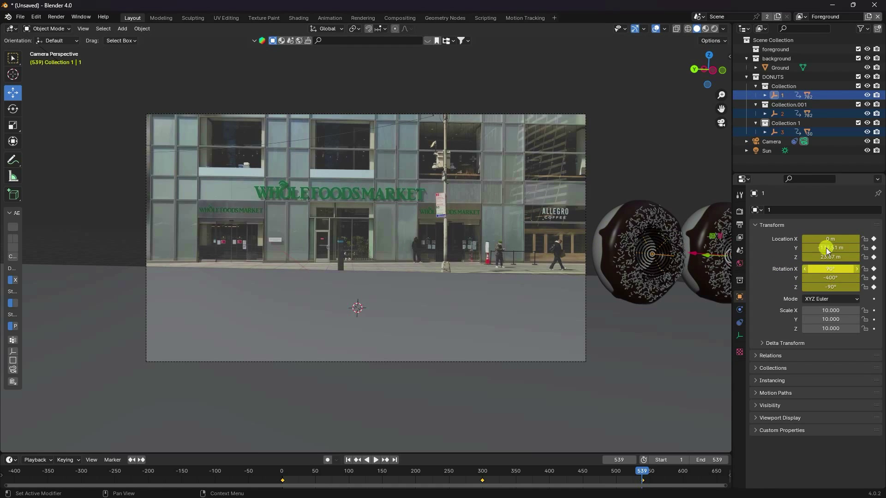
- At frame 539, set the Y rotation of donut 1 and donut 2 to 0° and keyframe the rotation of each
{"action": "left_click", "coordinate": [779, 94]}
{"action": "left_click_drag", "start_coordinate": [828, 277], "coordinate": [830, 277]}
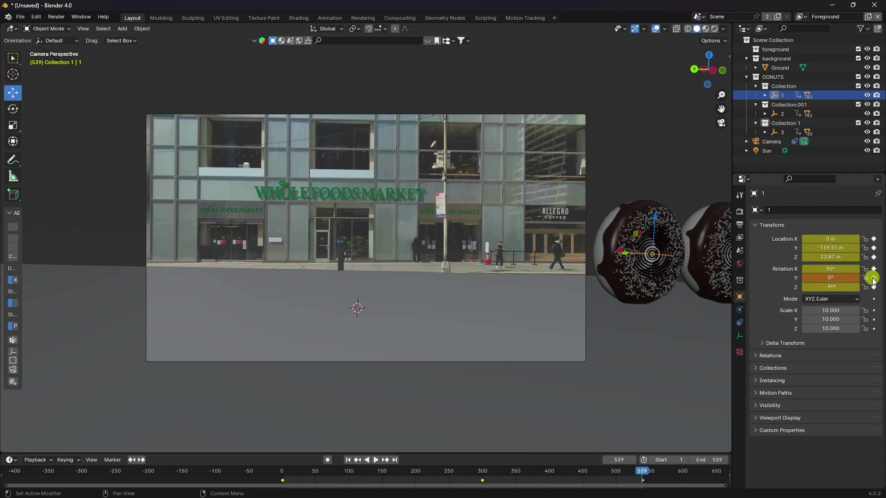
{"action": "left_click", "coordinate": [870, 277]}
{"action": "left_click", "coordinate": [781, 114]}
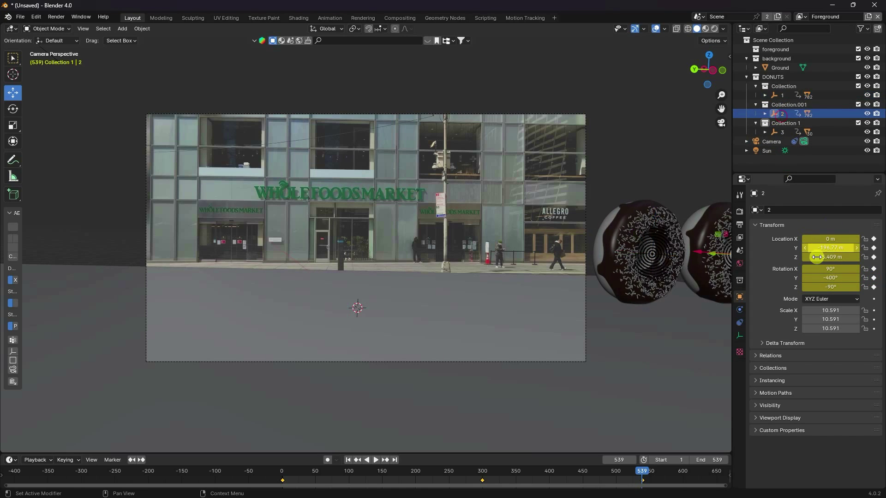
{"action": "left_click_drag", "start_coordinate": [825, 280], "coordinate": [828, 278]}
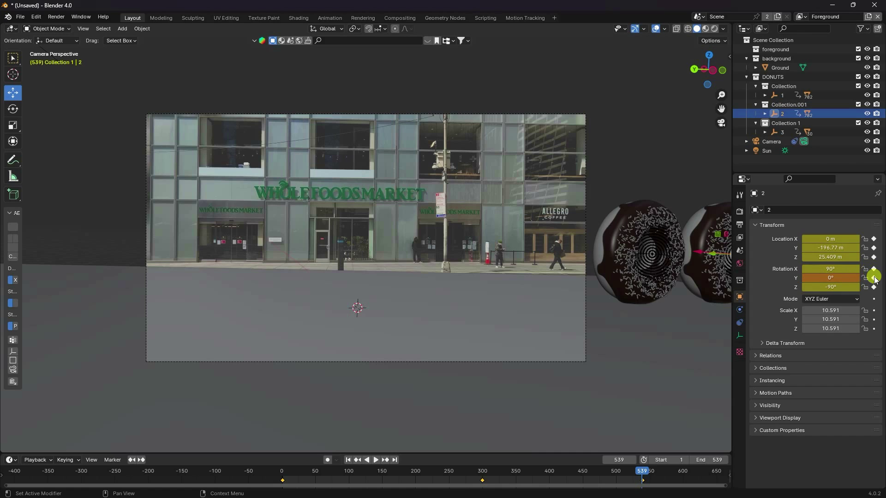
{"action": "left_click", "coordinate": [874, 278]}
- At frame 539, set donut 3's Y rotation to 0° and keyframe its rotation
{"action": "left_click", "coordinate": [773, 130]}
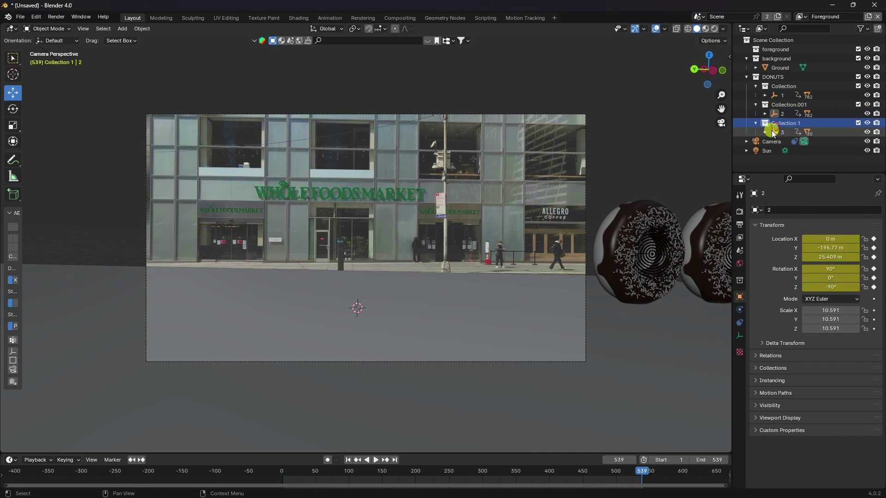
{"action": "left_click", "coordinate": [831, 278]}
{"action": "type", "text": "00d"}
{"action": "key", "text": "Return"}
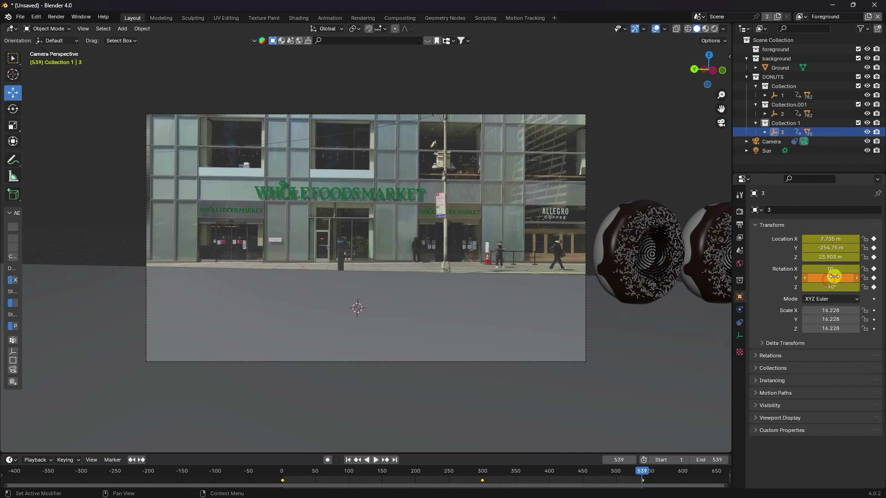
{"action": "left_click", "coordinate": [873, 278]}
- Return to frame 1, enlarge the timeline, and set the interpolation of all donut 1 keyframes to Linear
{"action": "left_click", "coordinate": [337, 476]}
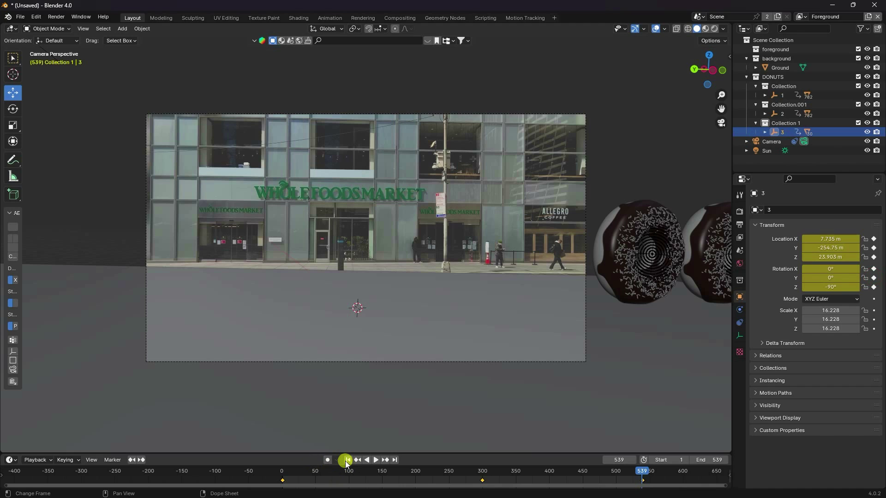
{"action": "left_click", "coordinate": [347, 460]}
{"action": "left_click_drag", "start_coordinate": [389, 455], "coordinate": [385, 425]}
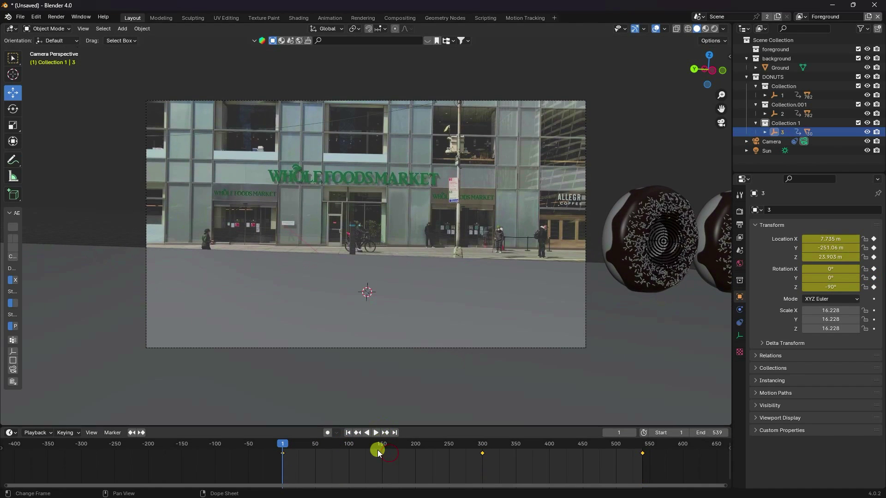
{"action": "middle_click_drag", "start_coordinate": [672, 446], "coordinate": [594, 462]}
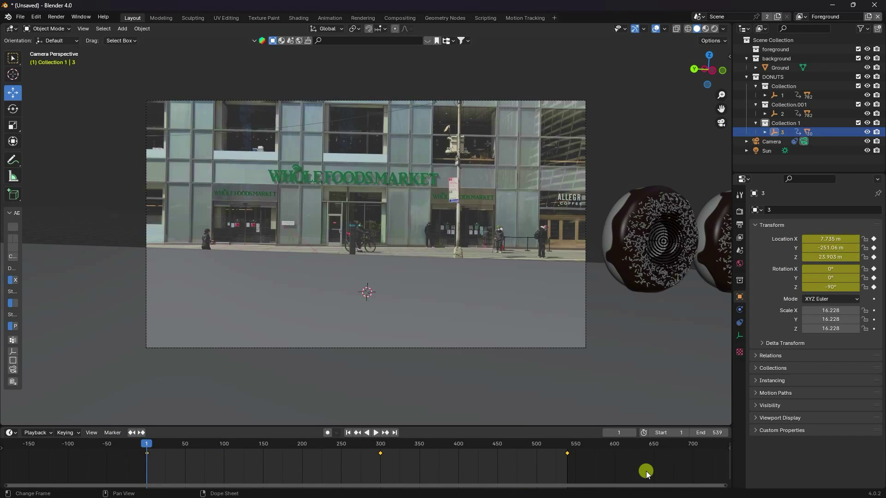
{"action": "left_click", "coordinate": [775, 96]}
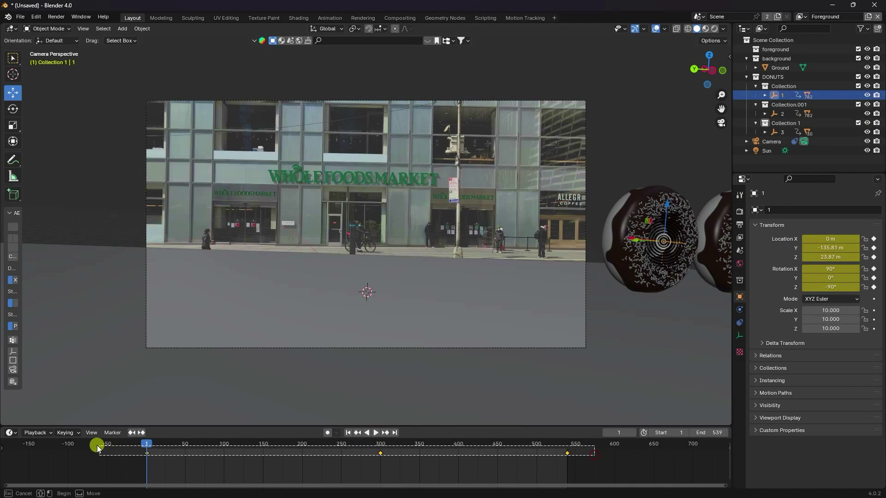
{"action": "key", "text": "t"}
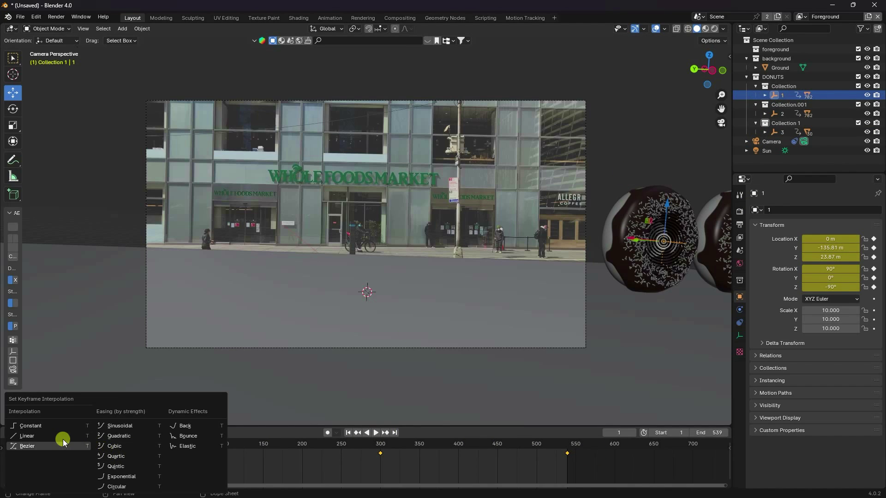
{"action": "left_click", "coordinate": [40, 438]}
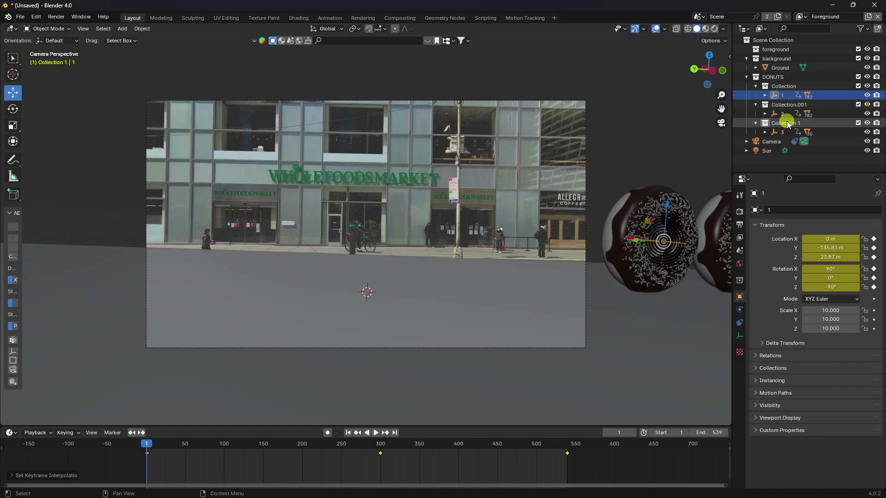
- Set the interpolation of all donut 2 keyframes to Linear
{"action": "left_click", "coordinate": [781, 114]}
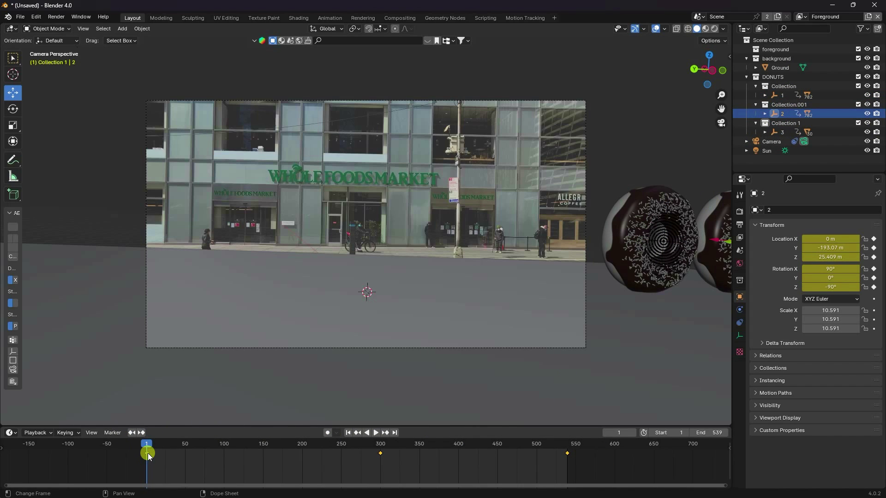
{"action": "key", "text": "t"}
{"action": "left_click", "coordinate": [119, 437]}
- Set the interpolation of all donut 3 keyframes to Linear
{"action": "left_click", "coordinate": [876, 134]}
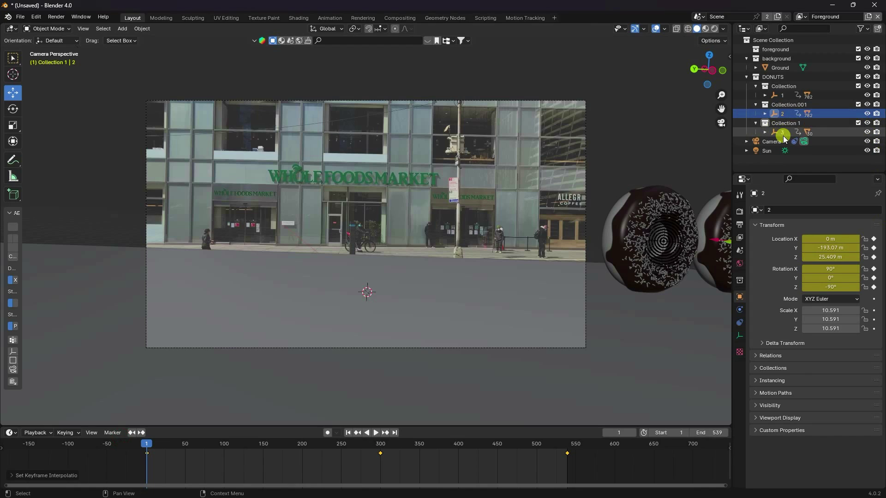
{"action": "left_click", "coordinate": [780, 133]}
{"action": "left_click_drag", "start_coordinate": [594, 459], "coordinate": [115, 409]}
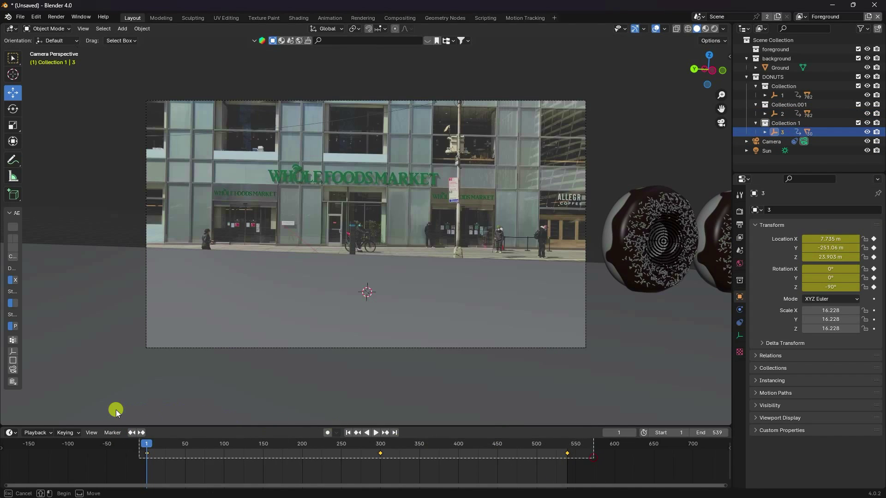
{"action": "key", "text": "t"}
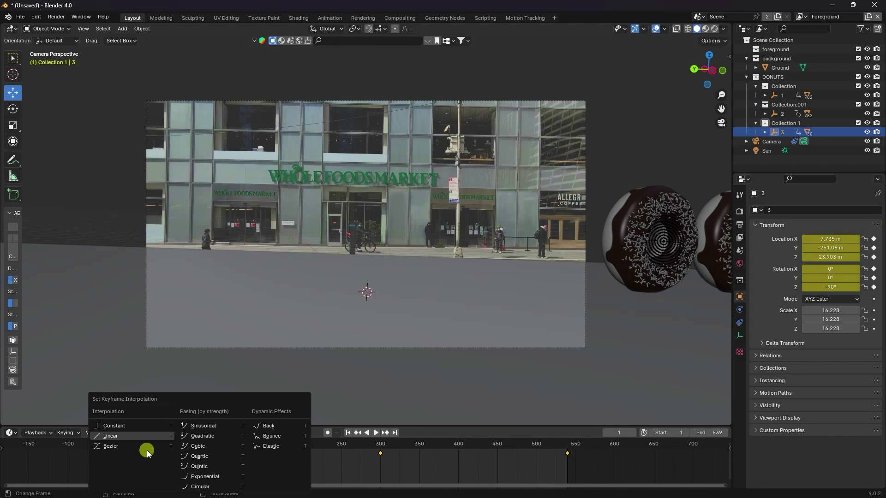
{"action": "left_click", "coordinate": [124, 435]}
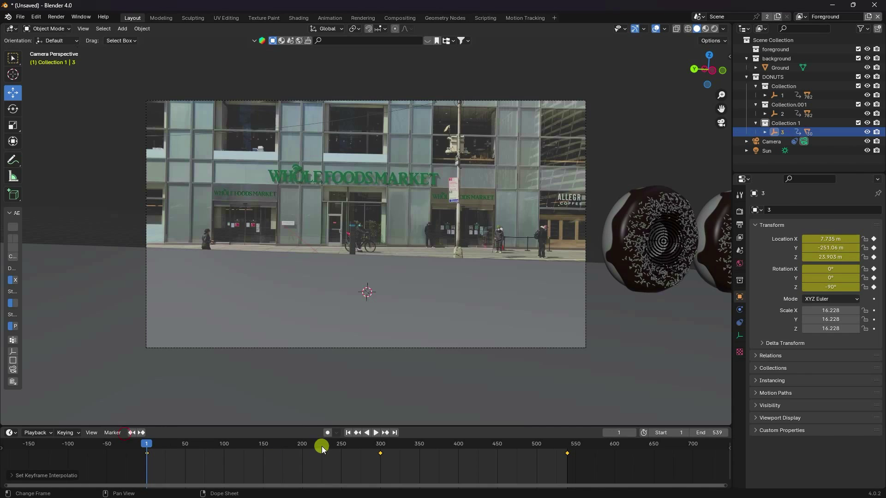
- Play the animation from frame 1 through the camera to check how the donuts roll
{"action": "left_click", "coordinate": [349, 434]}
{"action": "scroll", "coordinate": [424, 362], "scroll_direction": "up", "scroll_amount": 2}
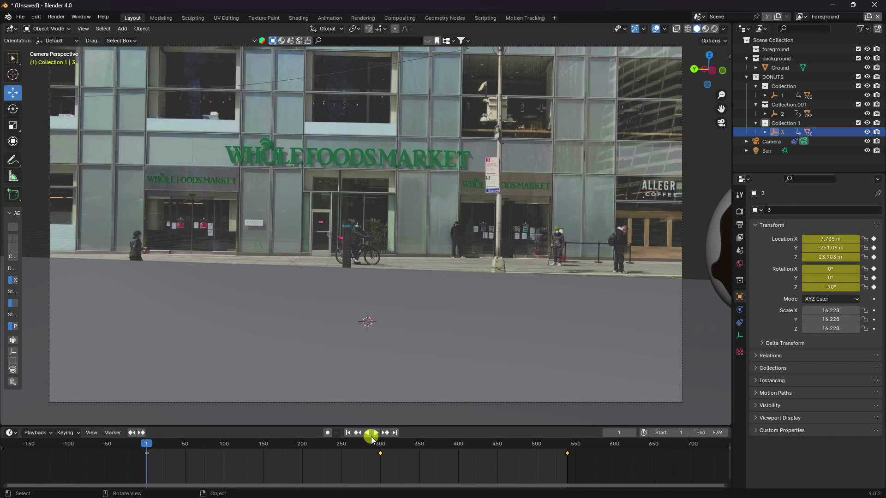
{"action": "left_click", "coordinate": [373, 433]}
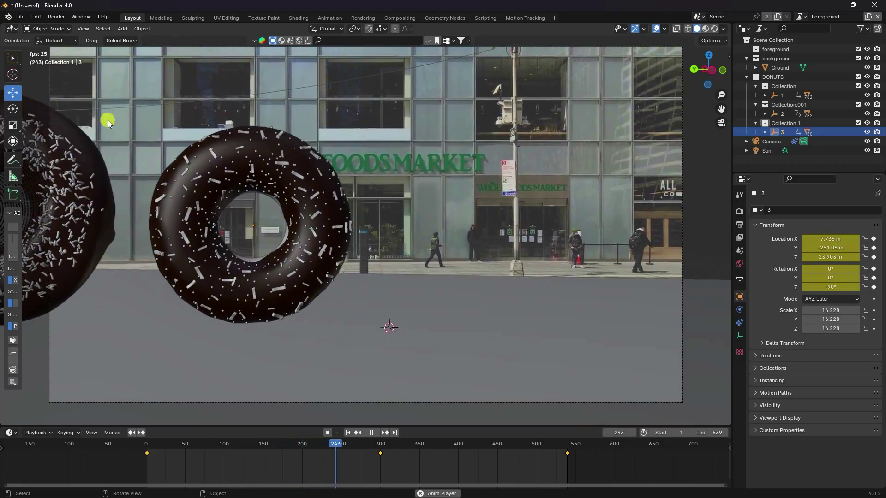
{"action": "left_click", "coordinate": [371, 433]}
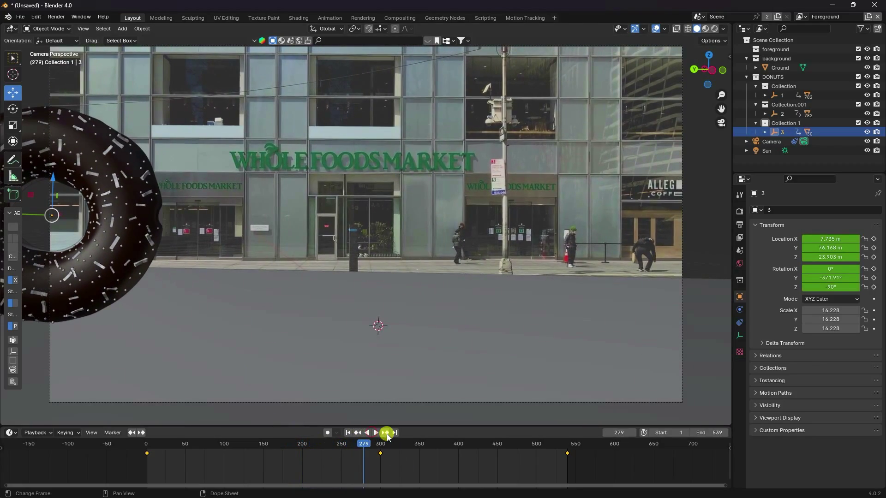
- At frame 300, set donut 3's Y rotation to -500° and keep it keyframed
{"action": "left_click", "coordinate": [385, 433]}
{"action": "left_click", "coordinate": [781, 133]}
{"action": "left_click_drag", "start_coordinate": [826, 281], "coordinate": [825, 281]}
{"action": "type", "text": "-500"}
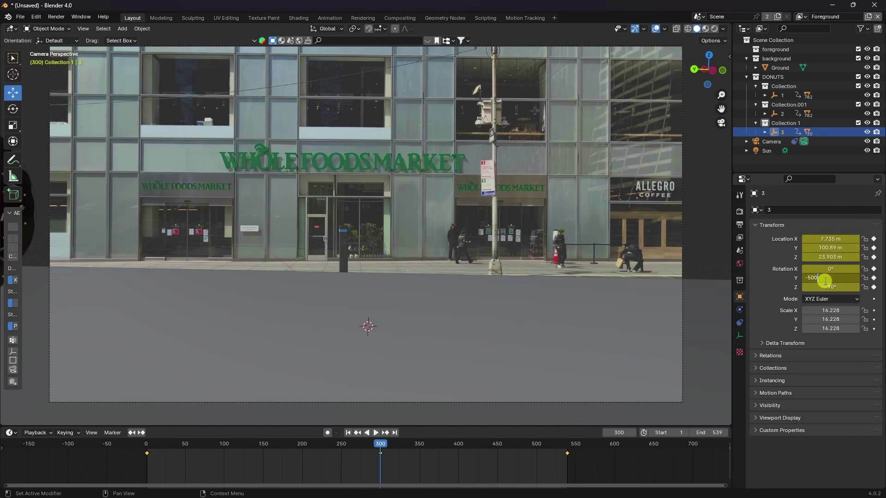
{"action": "key", "text": "Return"}
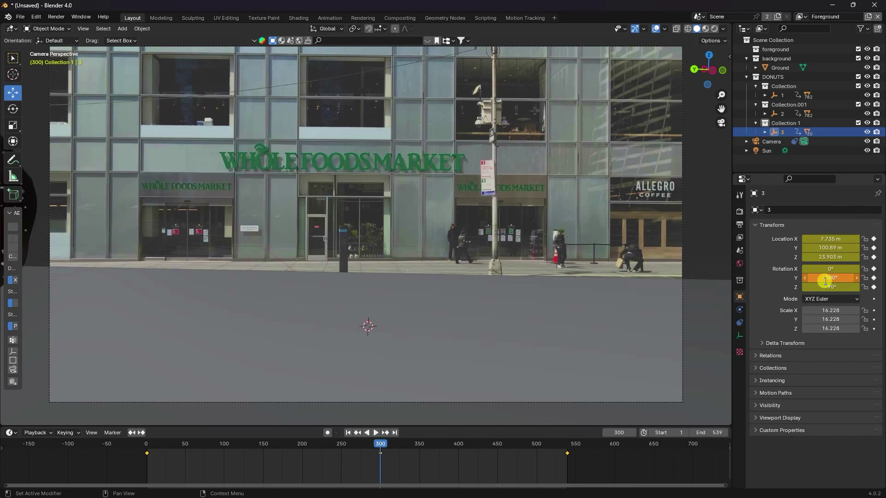
{"action": "left_click", "coordinate": [873, 278]}
- Set donut 2's Y rotation to -500° at frame 300 and keep it keyframed
{"action": "left_click", "coordinate": [774, 113]}
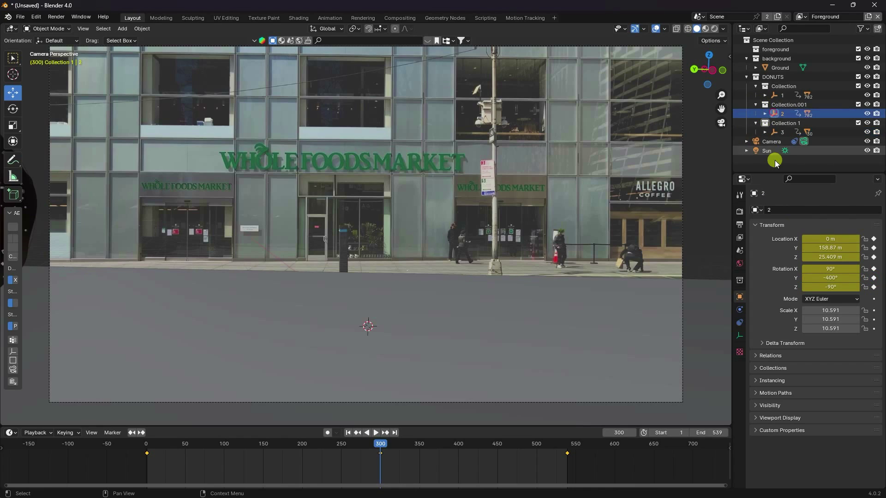
{"action": "left_click", "coordinate": [824, 278]}
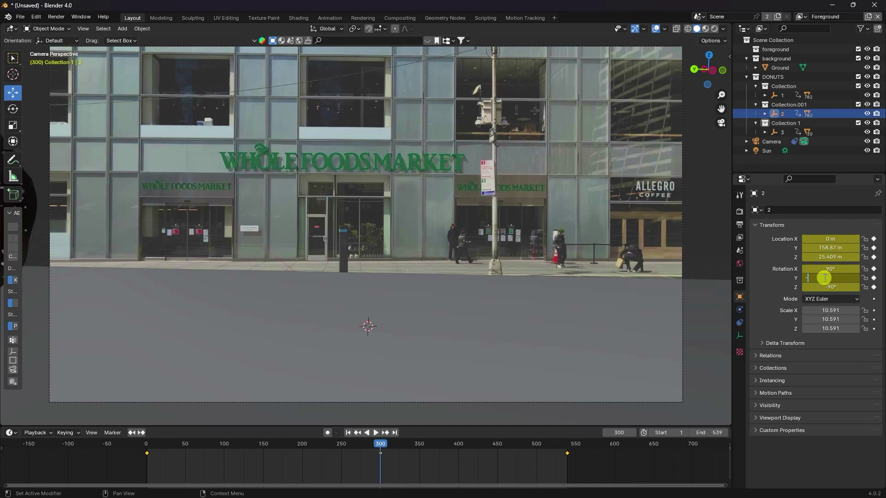
{"action": "type", "text": "-500"}
{"action": "key", "text": "Return"}
{"action": "left_click", "coordinate": [873, 279]}
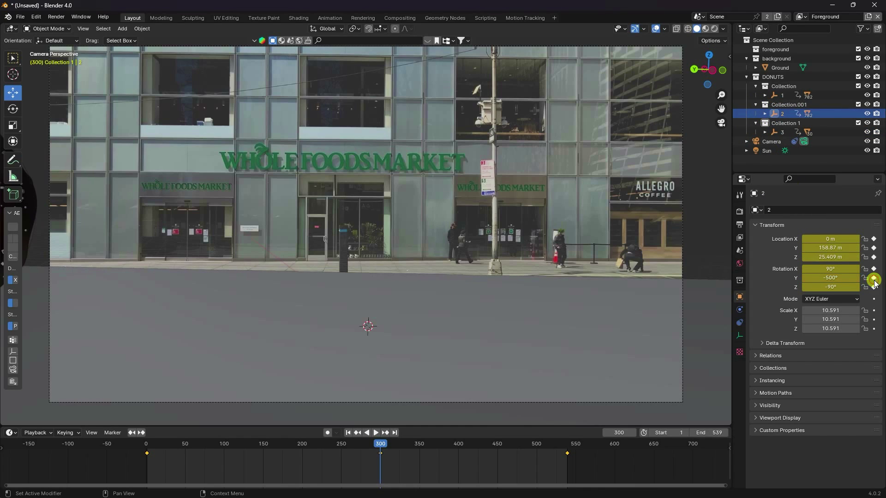
- Set donut 1's Y rotation to -500° at frame 300 and keep it keyframed
{"action": "left_click", "coordinate": [769, 94]}
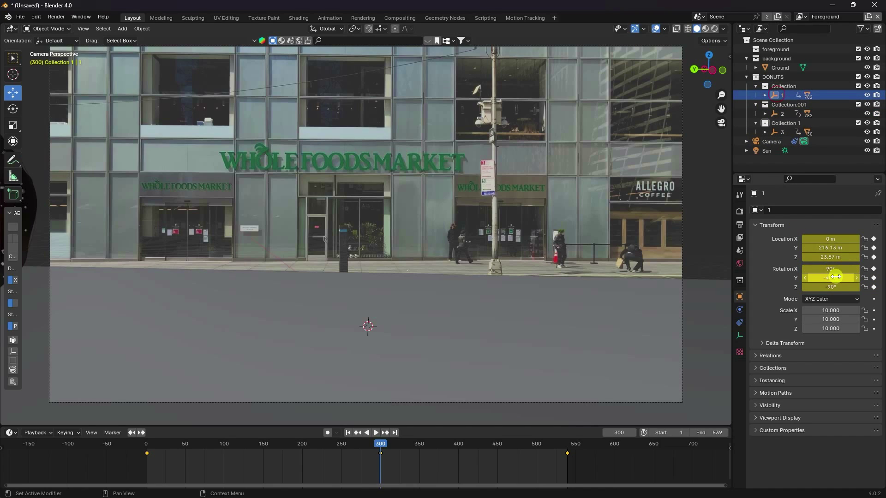
{"action": "left_click_drag", "start_coordinate": [836, 277], "coordinate": [836, 277]}
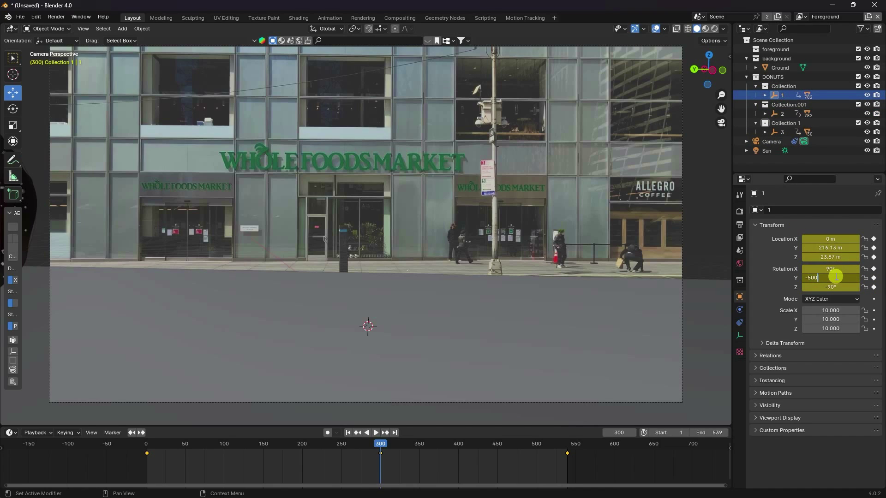
{"action": "type", "text": "-500"}
{"action": "key", "text": "Return"}
{"action": "left_click", "coordinate": [873, 278]}
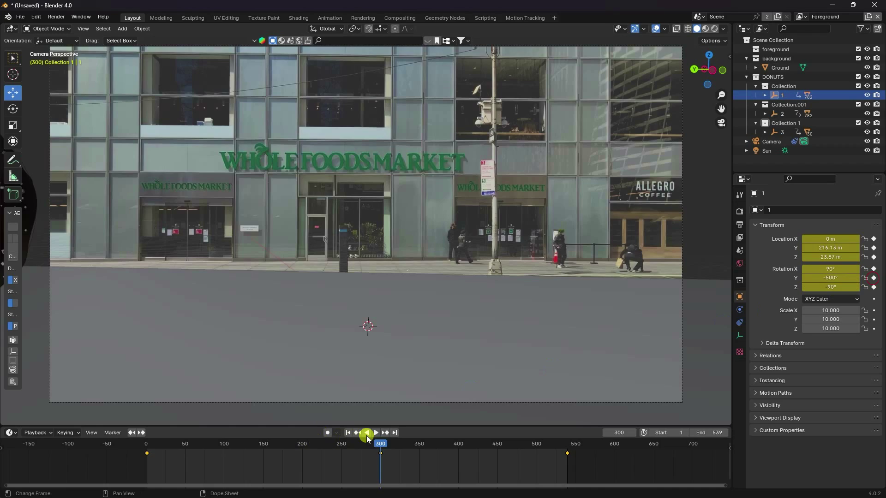
- Replay the animation from the first frame to review the faster donut rotation
{"action": "left_click", "coordinate": [348, 433]}
{"action": "left_click", "coordinate": [376, 433]}
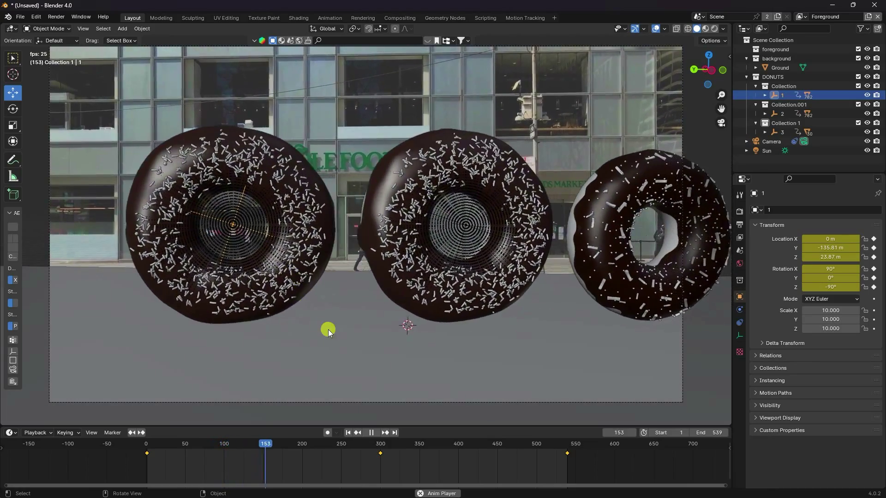
{"action": "left_click", "coordinate": [370, 432]}
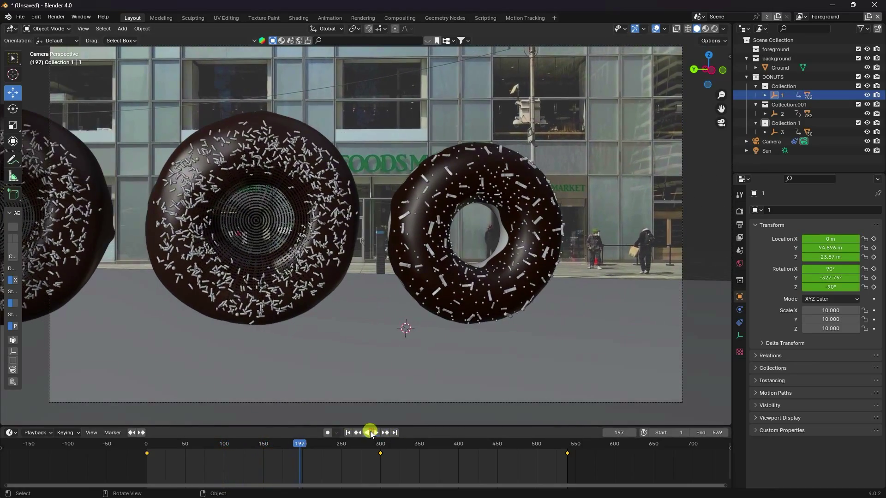
- Move to frame 164 and set the Cycles render max samples to 128
{"action": "left_click_drag", "start_coordinate": [293, 442], "coordinate": [274, 444]}
{"action": "left_click", "coordinate": [739, 211]}
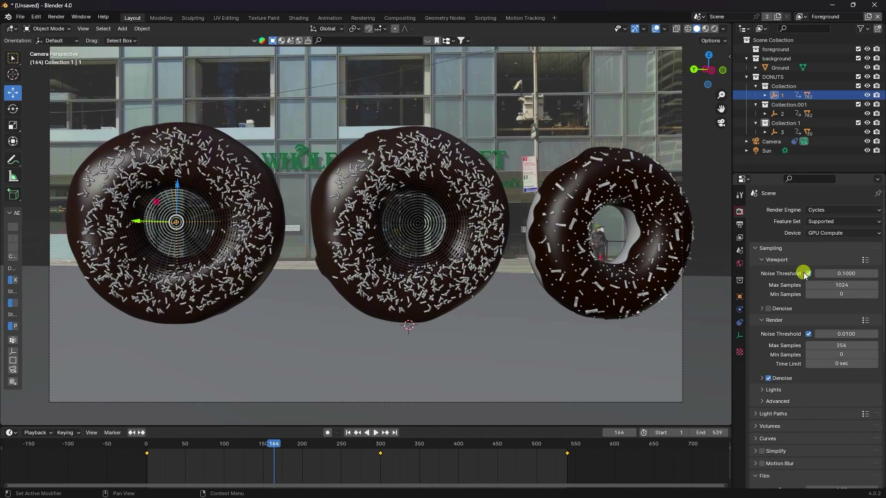
{"action": "left_click", "coordinate": [847, 345]}
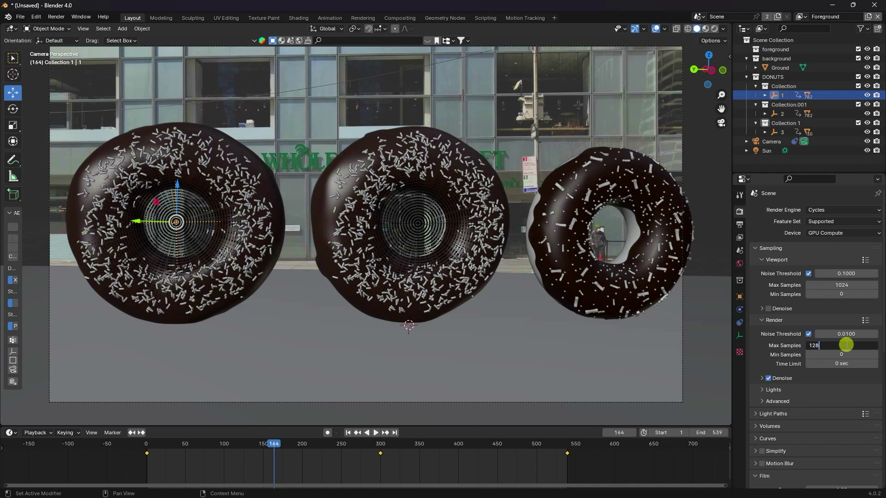
{"action": "type", "text": "128"}
{"action": "key", "text": "Return"}
- Render a test image of frame 164, inspect the composited donuts, and close the render window
{"action": "left_click", "coordinate": [56, 17]}
{"action": "left_click", "coordinate": [68, 25]}
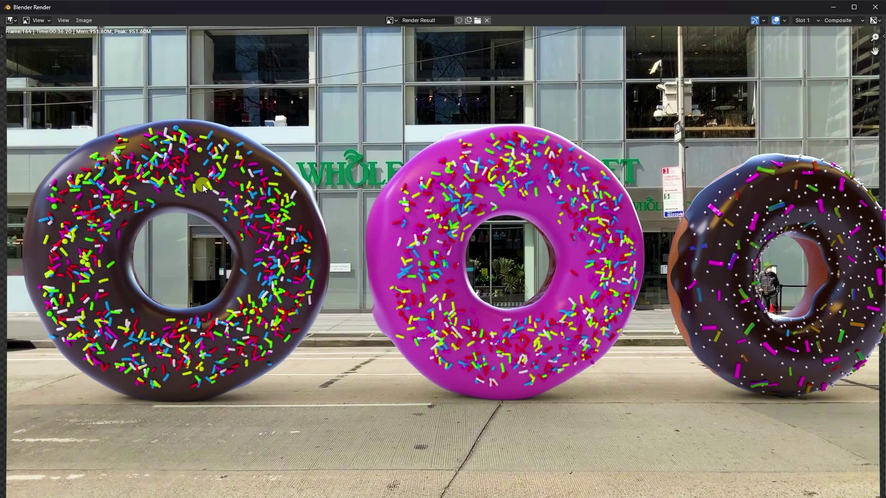
{"action": "scroll", "coordinate": [363, 281], "scroll_direction": "down", "scroll_amount": 2}
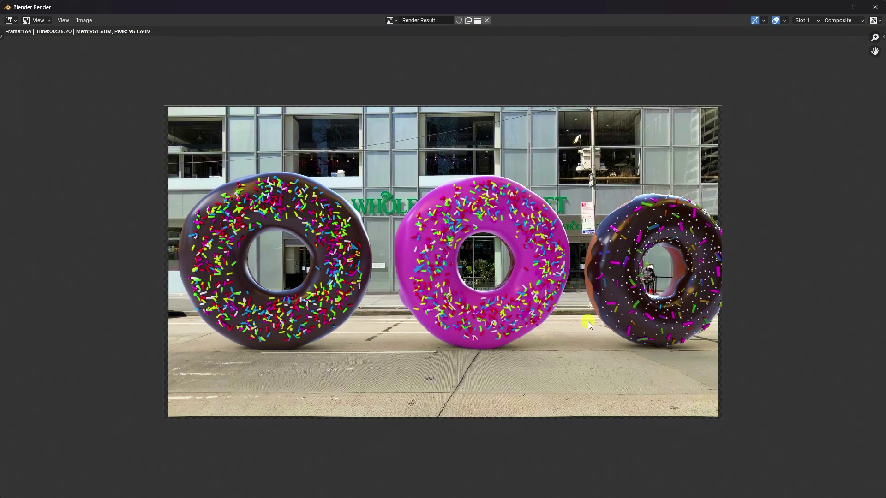
{"action": "scroll", "coordinate": [345, 285], "scroll_direction": "up", "scroll_amount": 1}
{"action": "scroll", "coordinate": [244, 371], "scroll_direction": "up", "scroll_amount": 1}
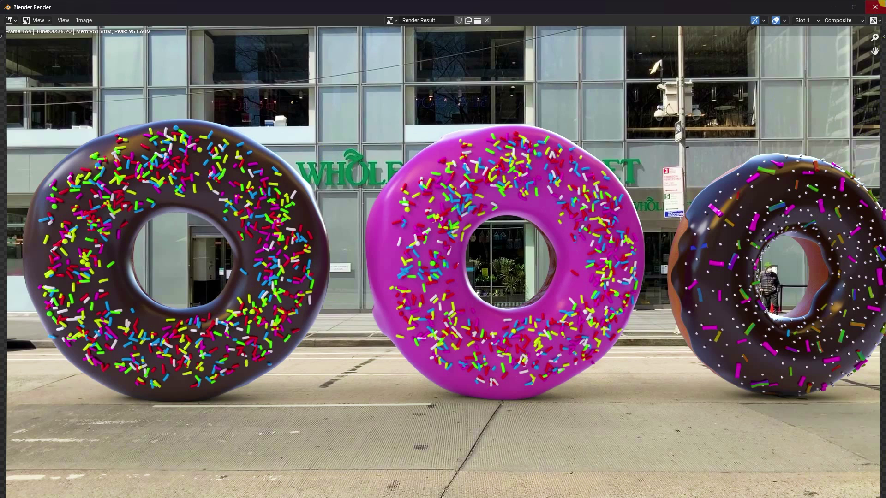
{"action": "left_click", "coordinate": [876, 8]}
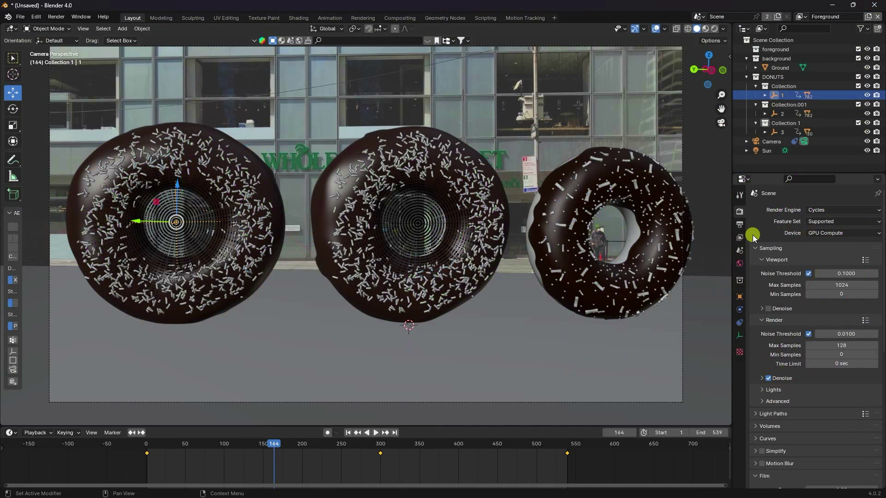
- Set the output frame rate to 29.97 fps
{"action": "left_click", "coordinate": [740, 224]}
{"action": "left_click", "coordinate": [824, 294]}
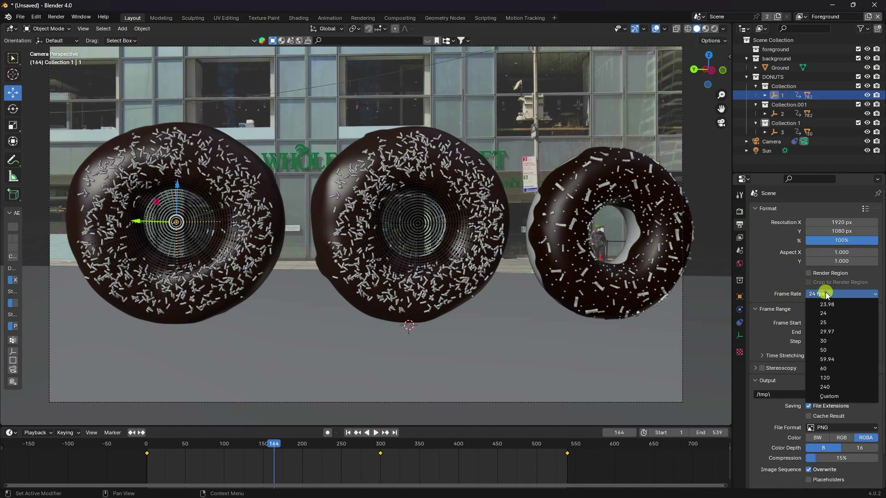
{"action": "left_click", "coordinate": [832, 332]}
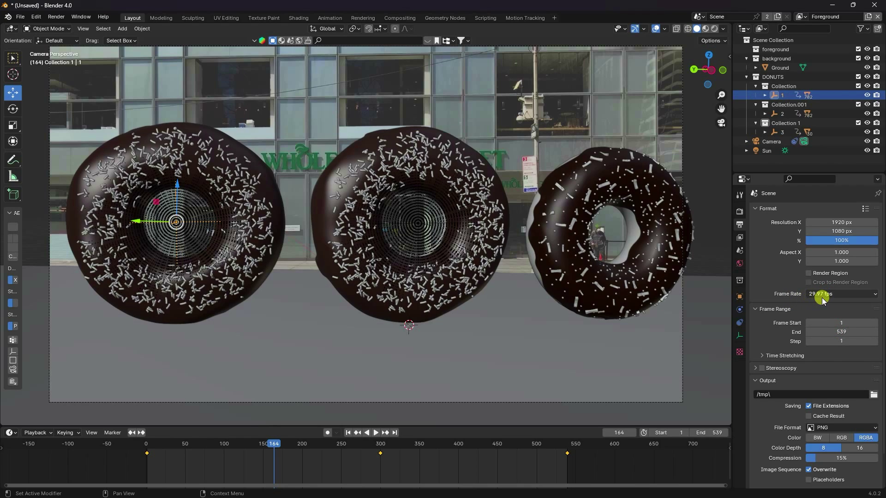
- Create a new folder on the Desktop and set it as the render output location with the file name 1
{"action": "left_click", "coordinate": [874, 395]}
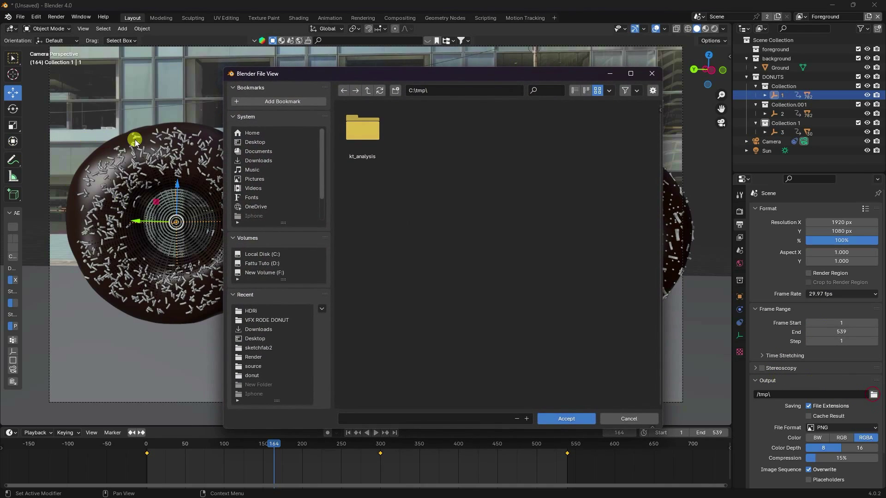
{"action": "left_click", "coordinate": [239, 142]}
{"action": "right_click", "coordinate": [517, 309]}
{"action": "left_click", "coordinate": [483, 363]}
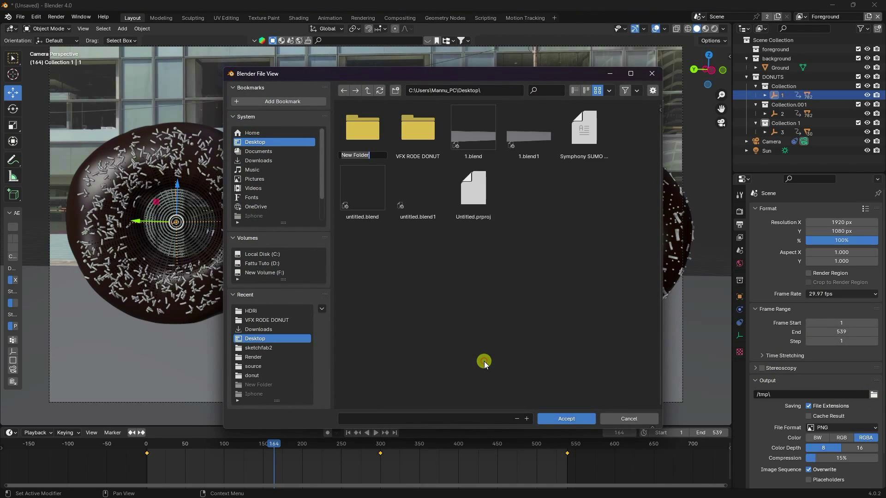
{"action": "double_click", "coordinate": [353, 140]}
{"action": "left_click", "coordinate": [399, 417]}
{"action": "type", "text": "1"}
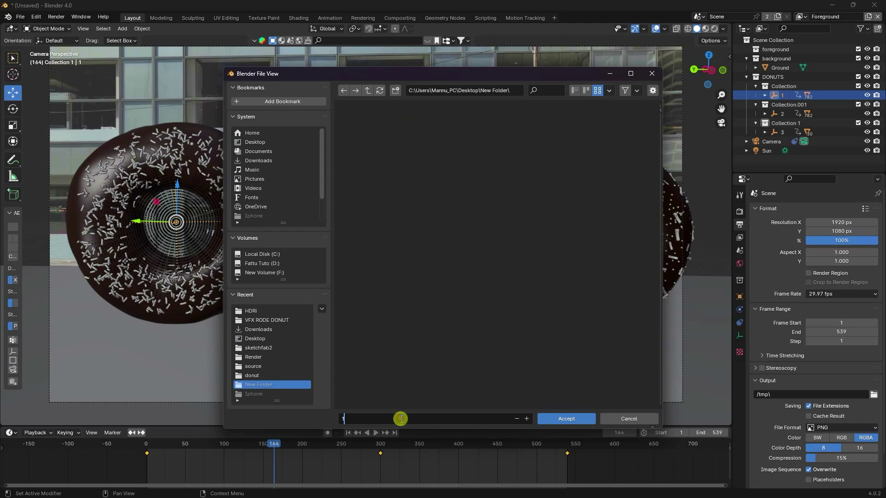
{"action": "left_click", "coordinate": [564, 419]}
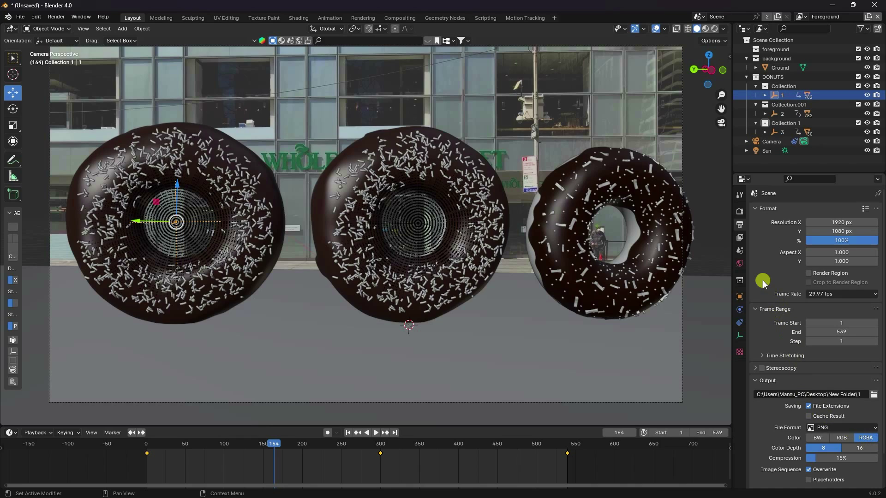
- Return to frame 1 and start rendering the image
{"action": "left_click", "coordinate": [348, 433]}
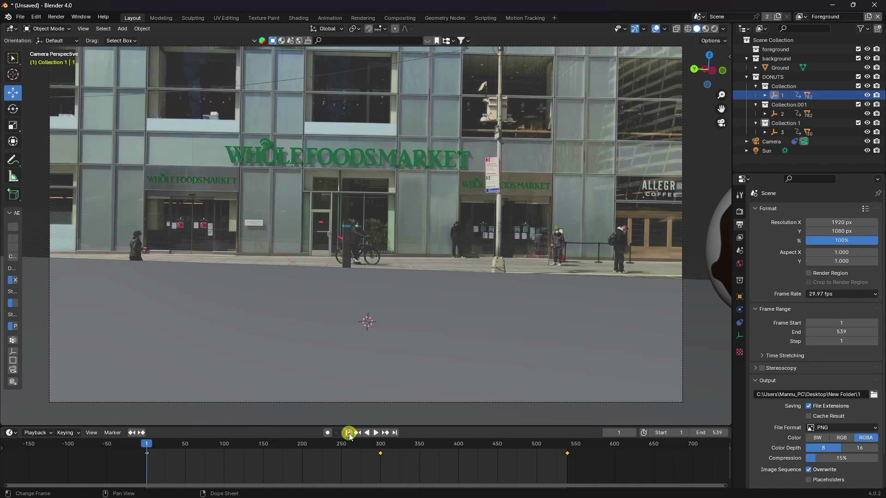
{"action": "left_click", "coordinate": [56, 16]}
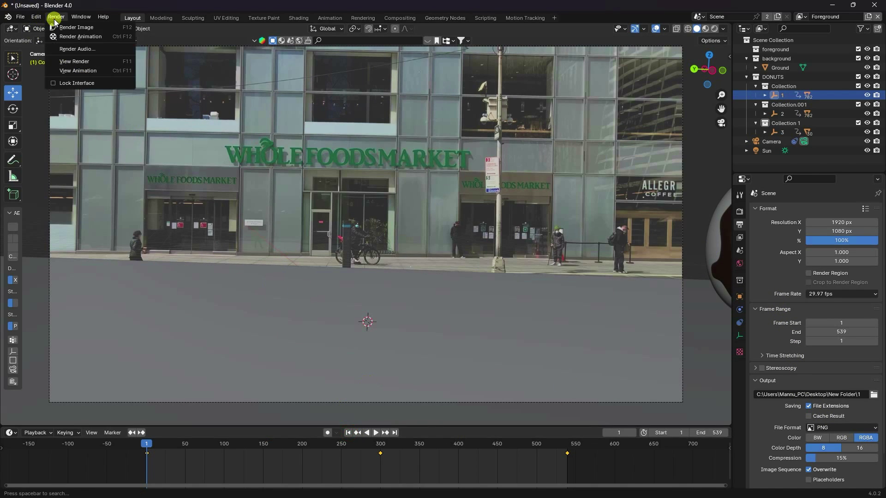
{"action": "left_click", "coordinate": [63, 26]}
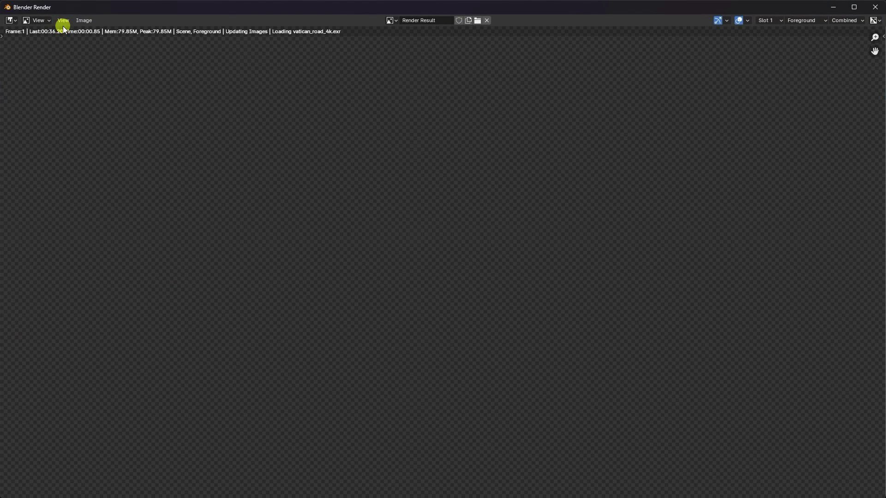